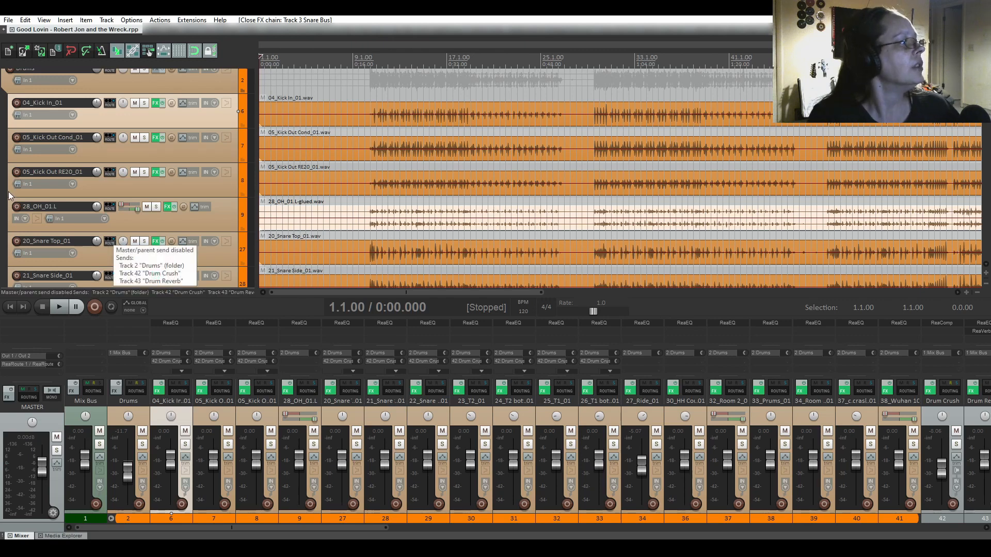
Scroll the track list down past the drums and bass to the guitar tracks around 50_GTR2_01.
{"action": "scroll", "coordinate": [8, 191], "scroll_direction": "down", "scroll_amount": 5}
{"action": "scroll", "coordinate": [3, 118], "scroll_direction": "down", "scroll_amount": 6}
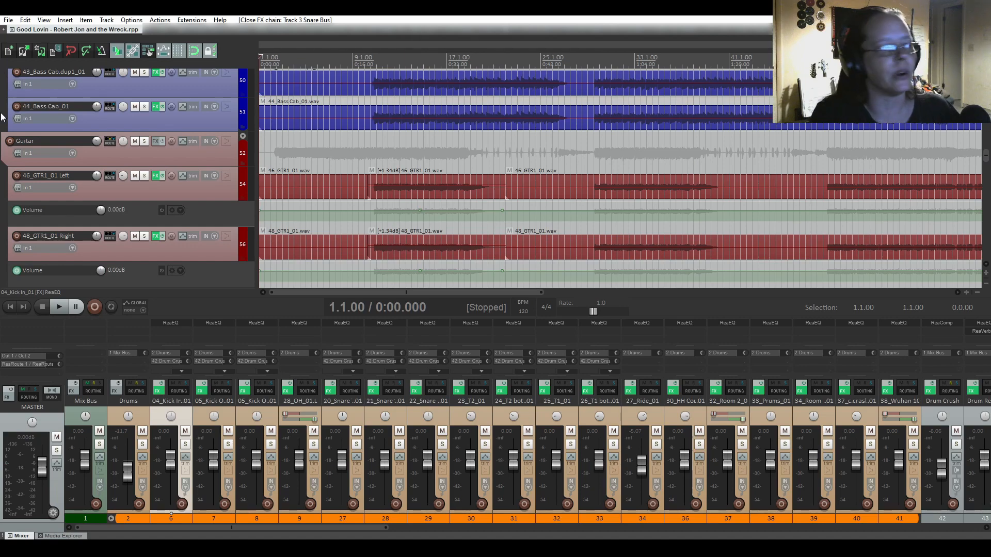
{"action": "scroll", "coordinate": [3, 118], "scroll_direction": "down", "scroll_amount": 2}
{"action": "scroll", "coordinate": [2, 118], "scroll_direction": "up", "scroll_amount": 1}
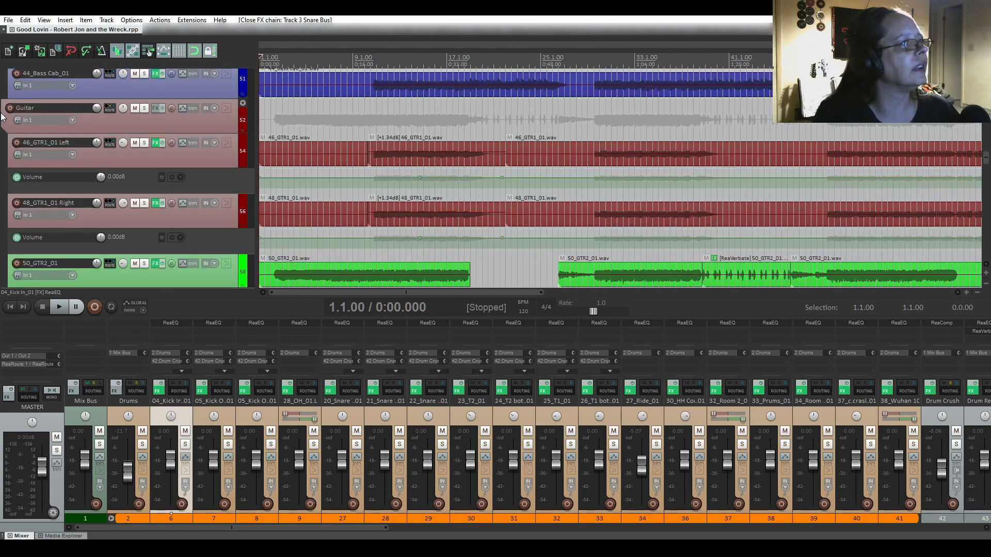
{"action": "scroll", "coordinate": [2, 118], "scroll_direction": "down", "scroll_amount": 3}
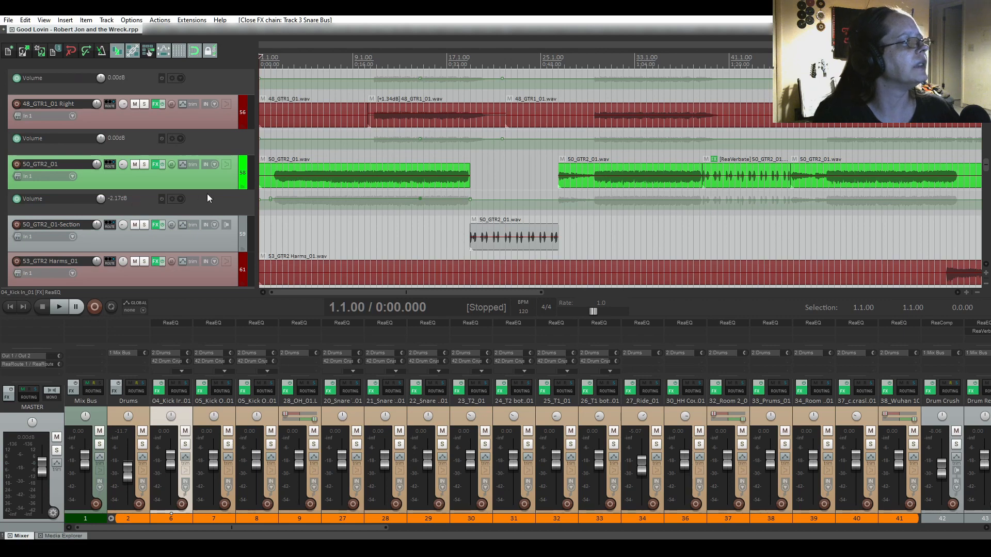
Solo 50_GTR2_01, mute 54_GTR2 Back Harm, and play the guitar from near the song start.
{"action": "left_click", "coordinate": [144, 164]}
{"action": "left_click", "coordinate": [270, 160]}
{"action": "key", "text": "space"}
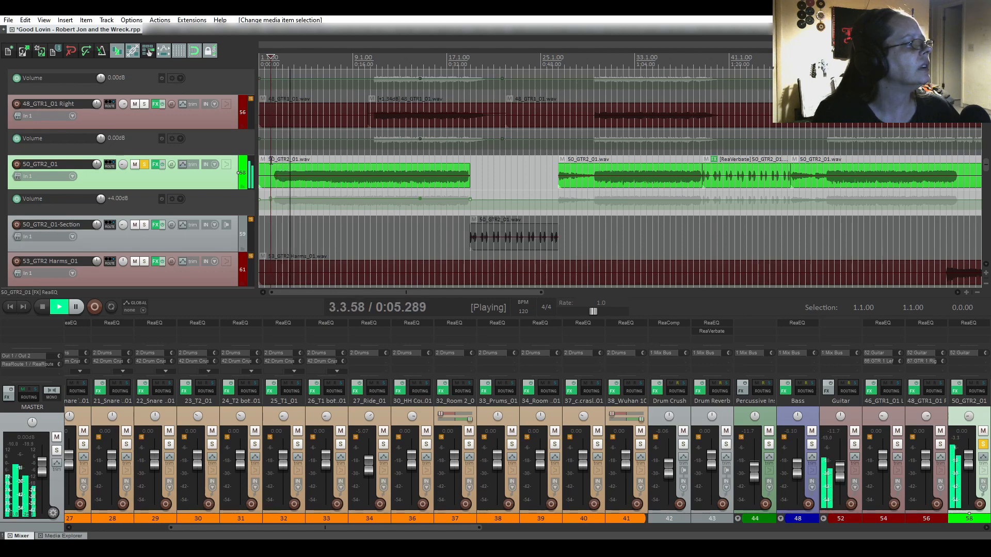
{"action": "scroll", "coordinate": [134, 156], "scroll_direction": "up", "scroll_amount": 3}
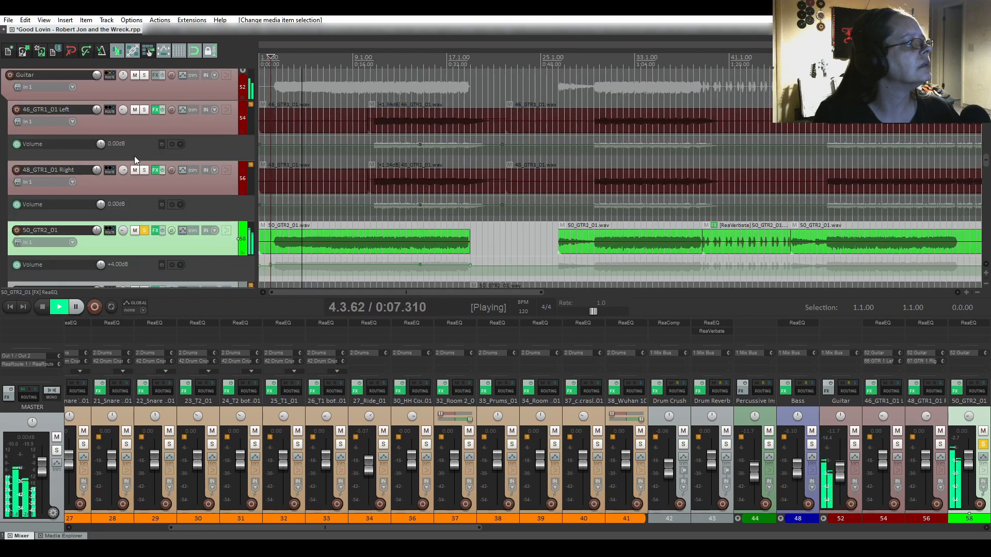
{"action": "scroll", "coordinate": [134, 156], "scroll_direction": "down", "scroll_amount": 10}
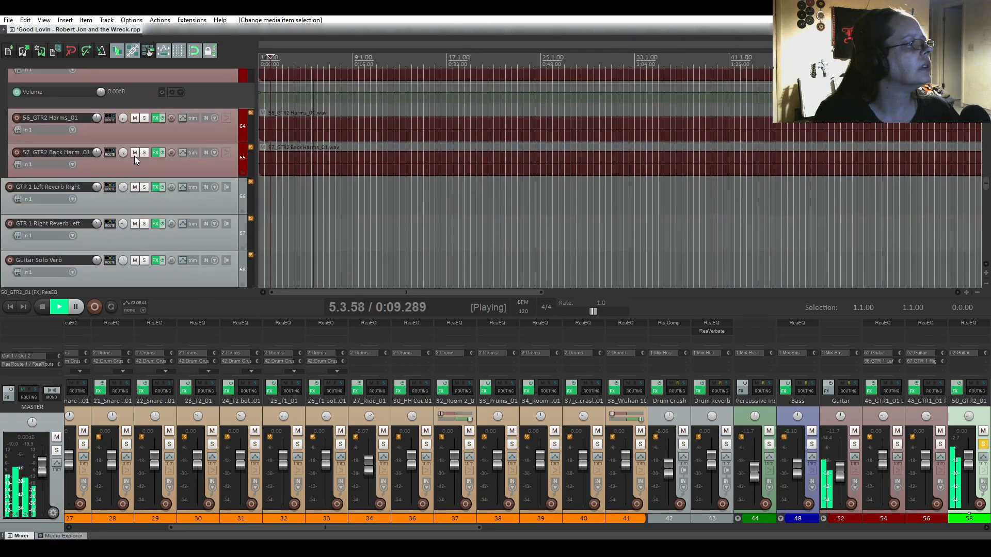
{"action": "left_click", "coordinate": [134, 155]}
{"action": "scroll", "coordinate": [135, 156], "scroll_direction": "up", "scroll_amount": 4}
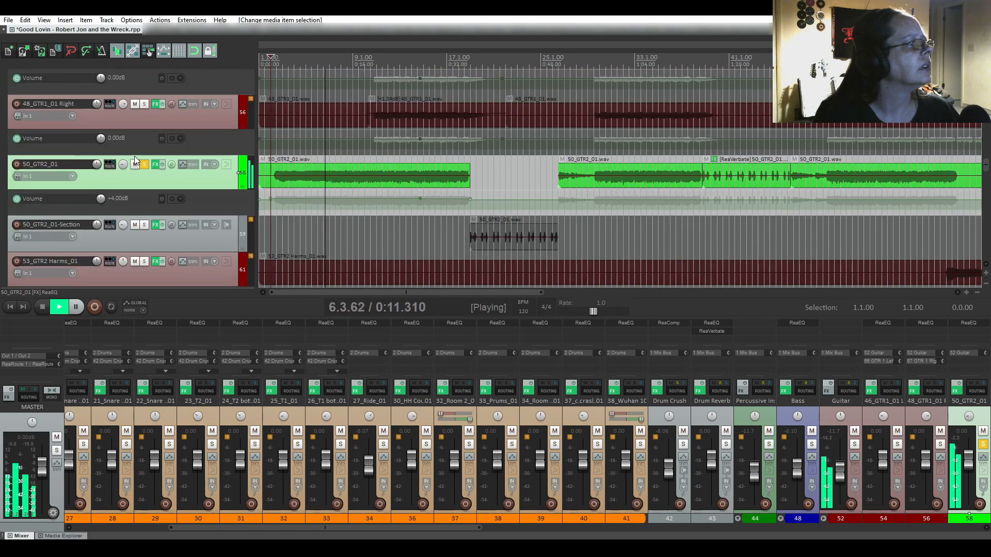
{"action": "key", "text": "space"}
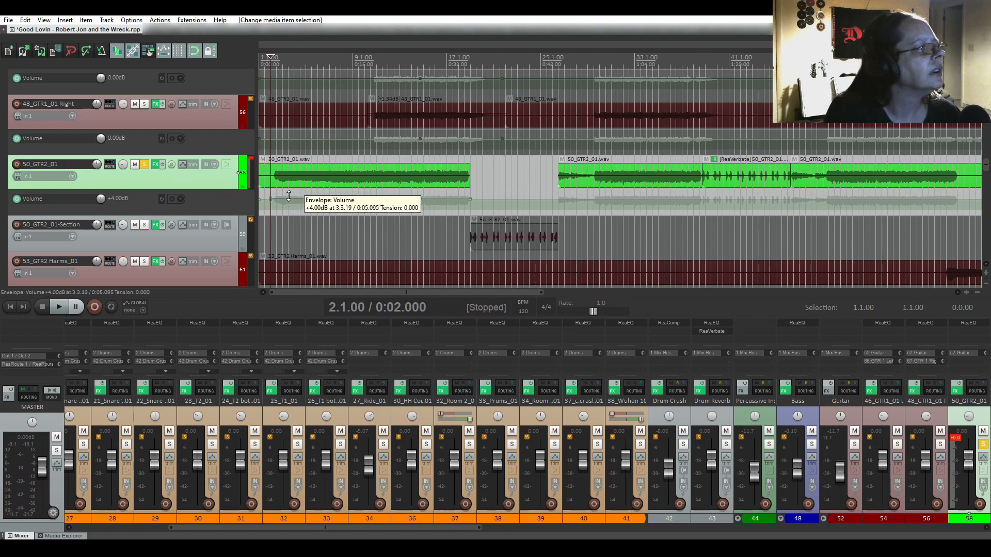
Unsolo 50_GTR2_01 and drag its opening volume envelope section up from -2.17dB to +8.00dB.
{"action": "left_click", "coordinate": [144, 164]}
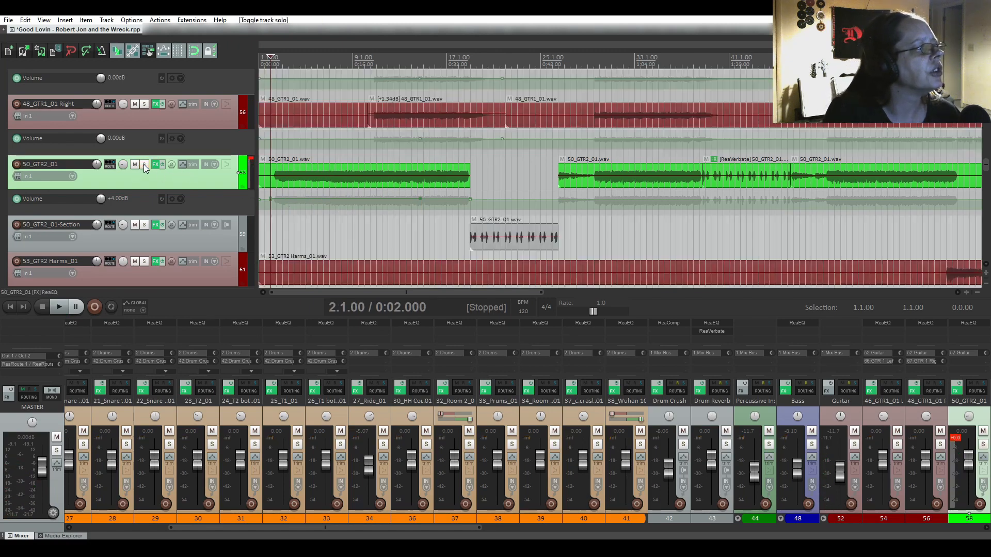
{"action": "left_click", "coordinate": [314, 200]}
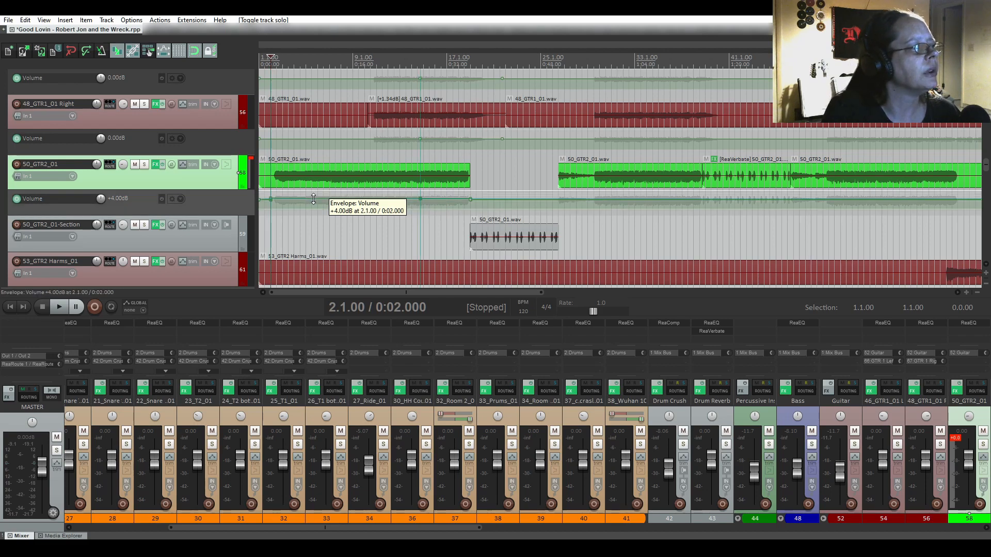
{"action": "left_click_drag", "start_coordinate": [313, 199], "coordinate": [314, 189]}
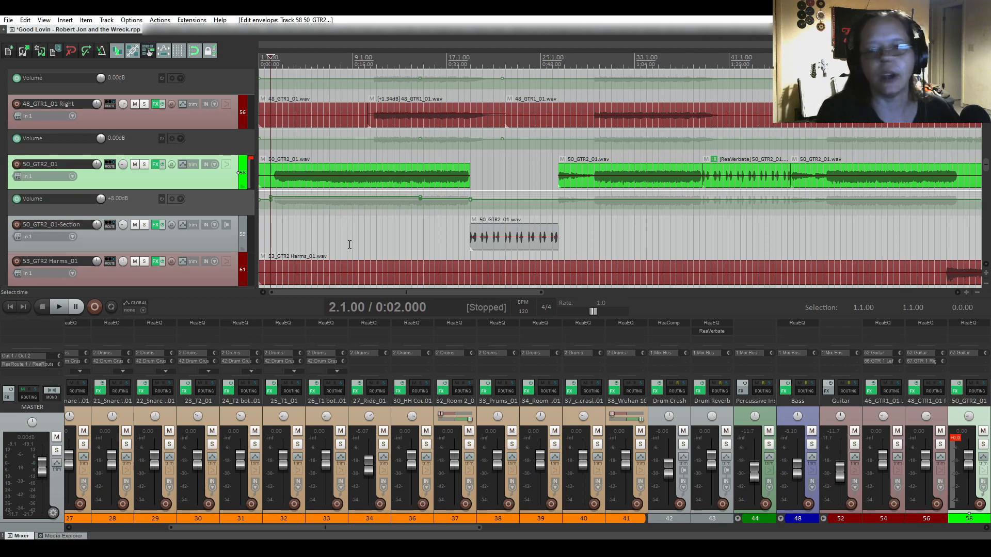
{"action": "key", "text": "space"}
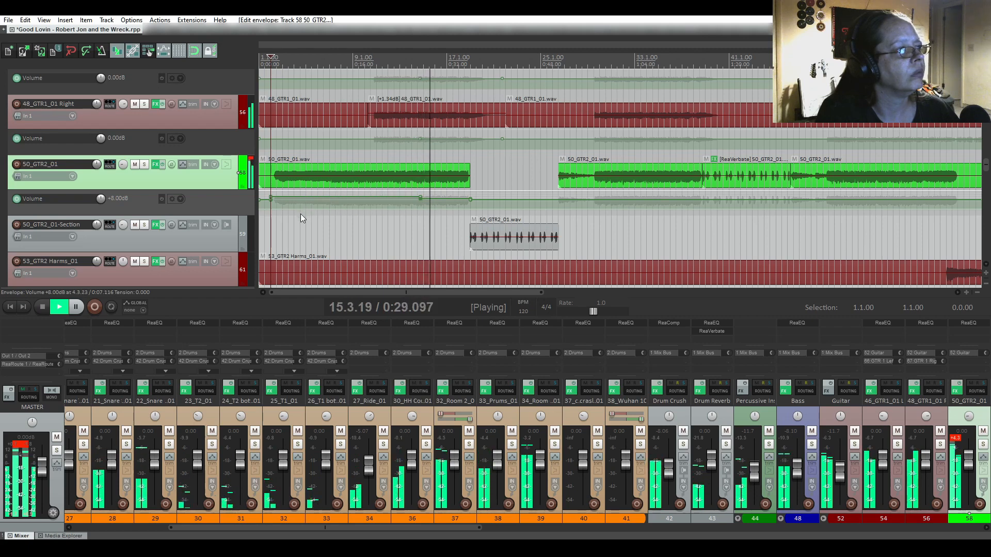
{"action": "key", "text": "space"}
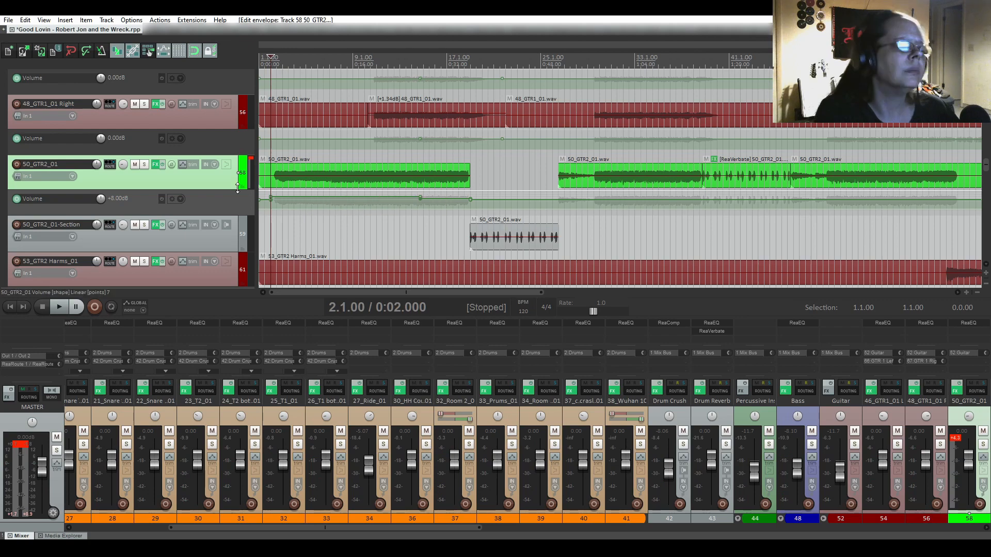
{"action": "scroll", "coordinate": [175, 169], "scroll_direction": "down", "scroll_amount": 5}
{"action": "scroll", "coordinate": [176, 173], "scroll_direction": "down", "scroll_amount": 8}
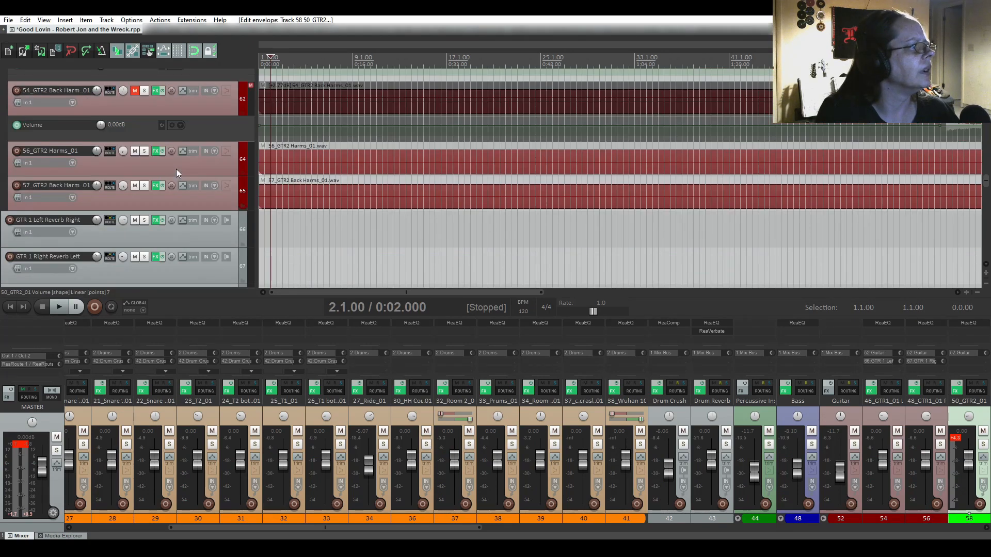
{"action": "scroll", "coordinate": [176, 170], "scroll_direction": "down", "scroll_amount": 20}
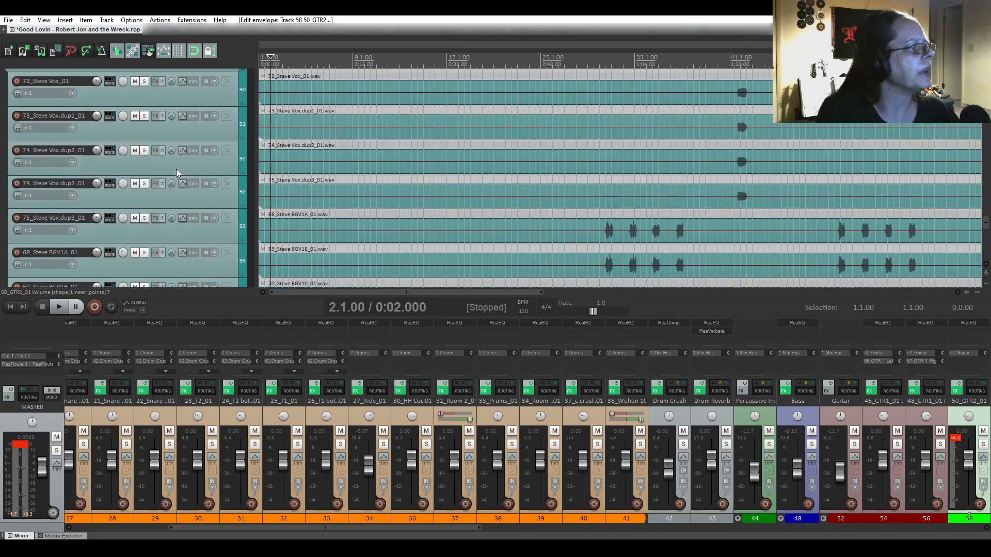
{"action": "scroll", "coordinate": [176, 172], "scroll_direction": "up", "scroll_amount": 20}
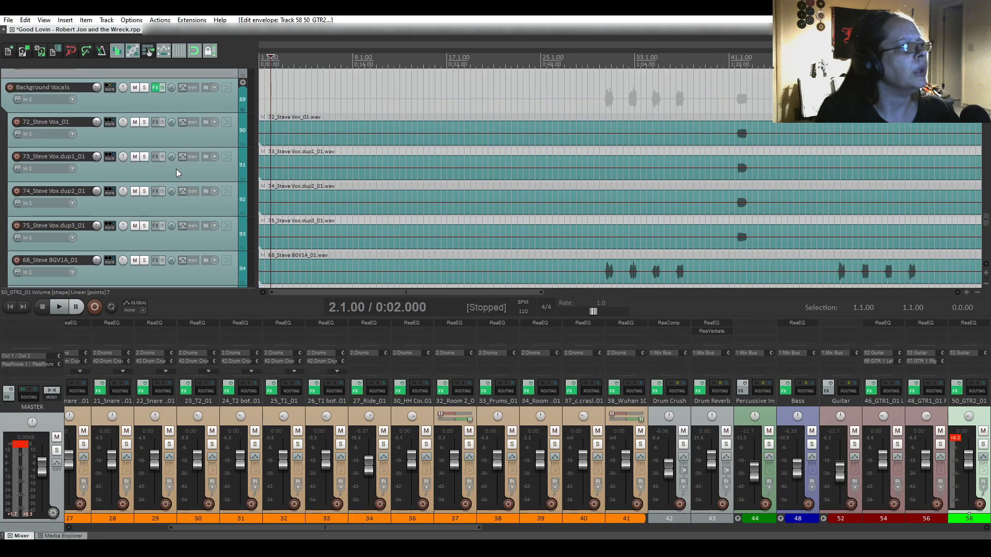
{"action": "scroll", "coordinate": [176, 172], "scroll_direction": "up", "scroll_amount": 15}
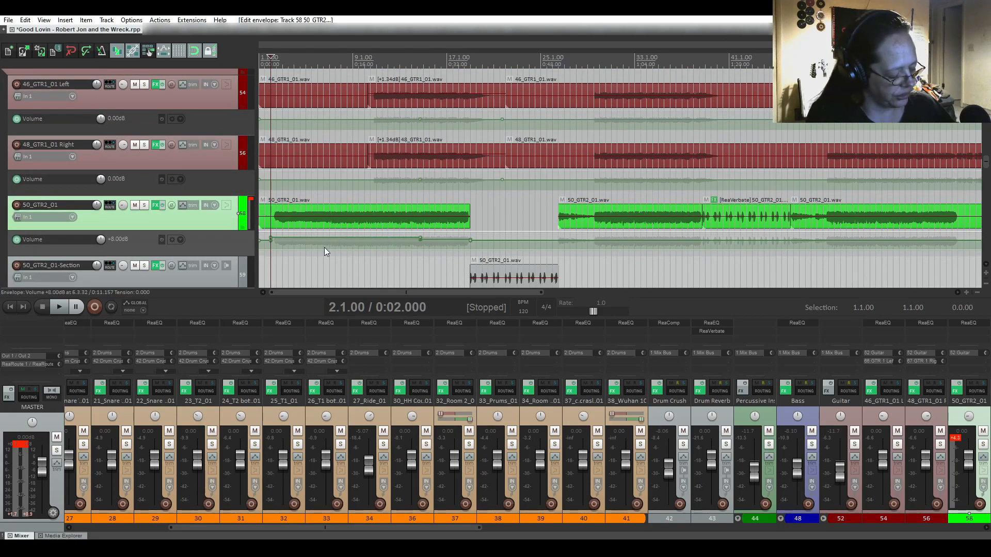
Undo the envelope boost back to +4 dB, start playback, and make the 50_GTR2_01 envelope lane taller.
{"action": "key", "text": "ctrl+z"}
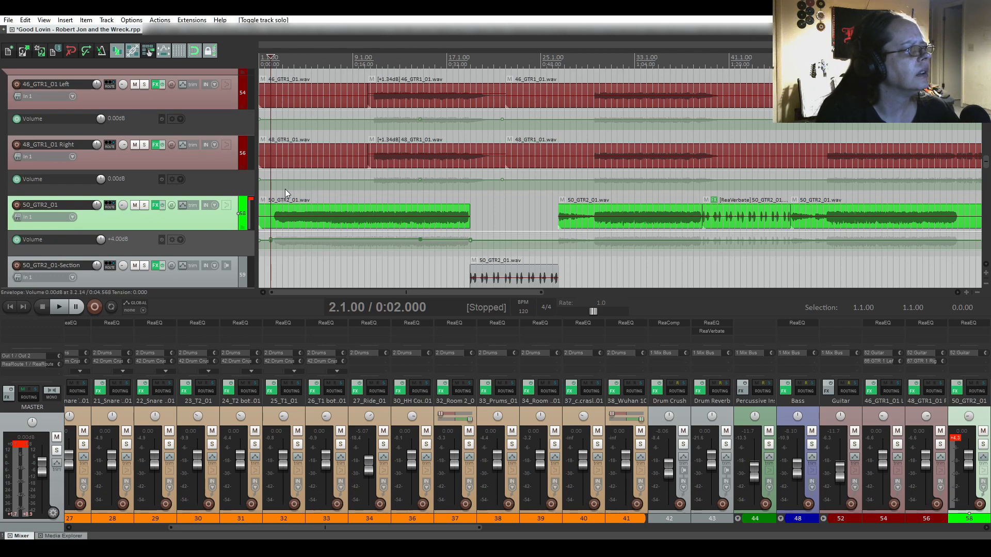
{"action": "key", "text": "space"}
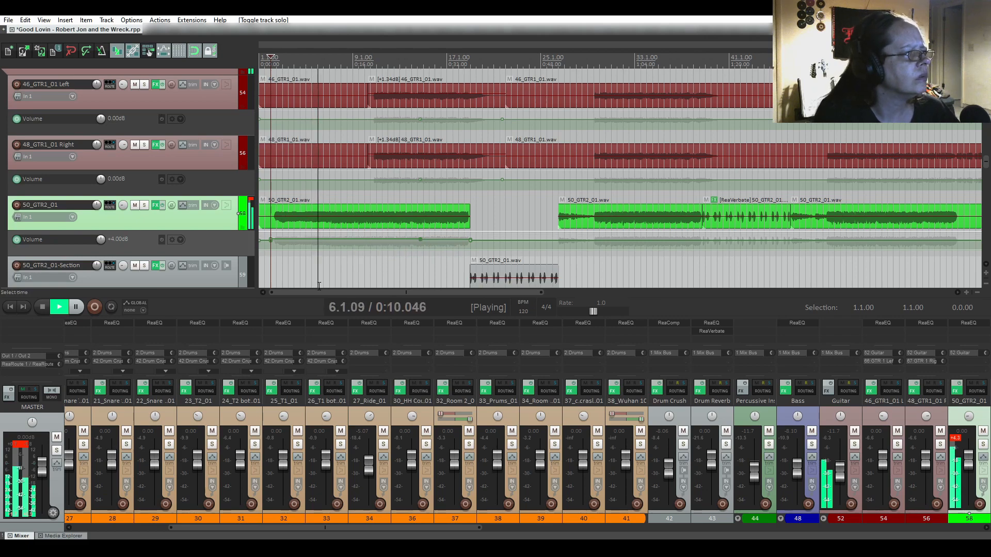
{"action": "scroll", "coordinate": [445, 252], "scroll_direction": "up", "scroll_amount": 2}
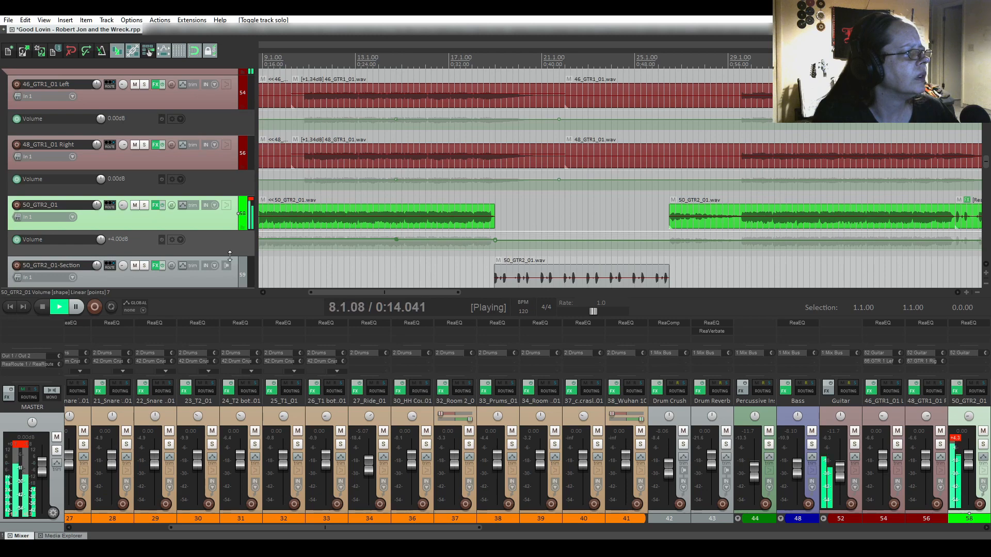
{"action": "left_click_drag", "start_coordinate": [230, 256], "coordinate": [230, 287]}
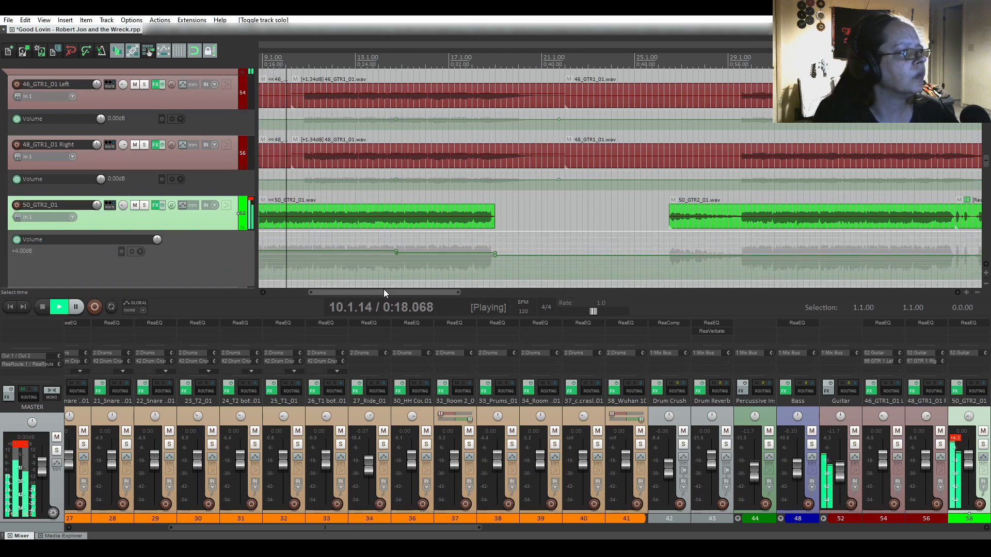
{"action": "left_click_drag", "start_coordinate": [383, 289], "coordinate": [354, 290]}
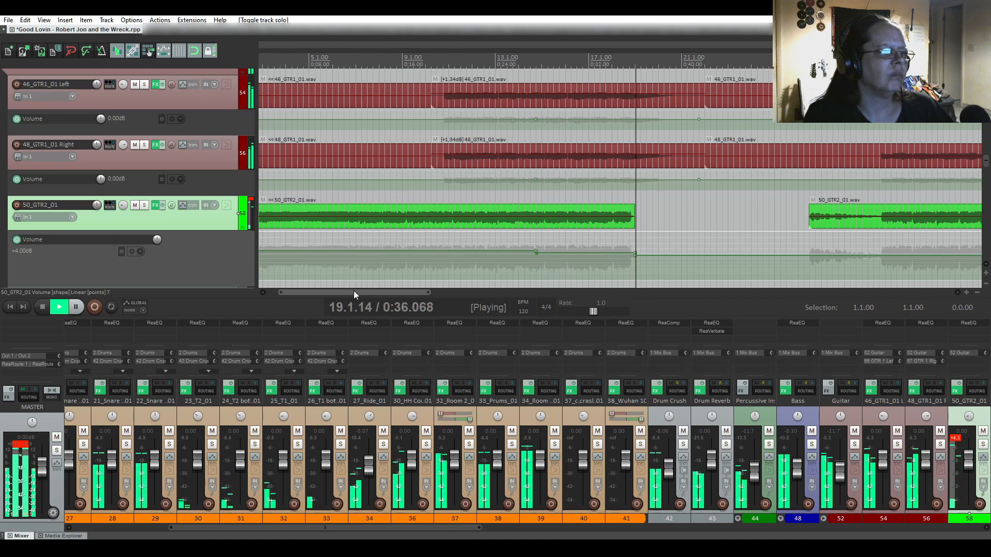
Stop playback and enlarge the 50_GTR2_01 volume envelope lane further.
{"action": "key", "text": "space"}
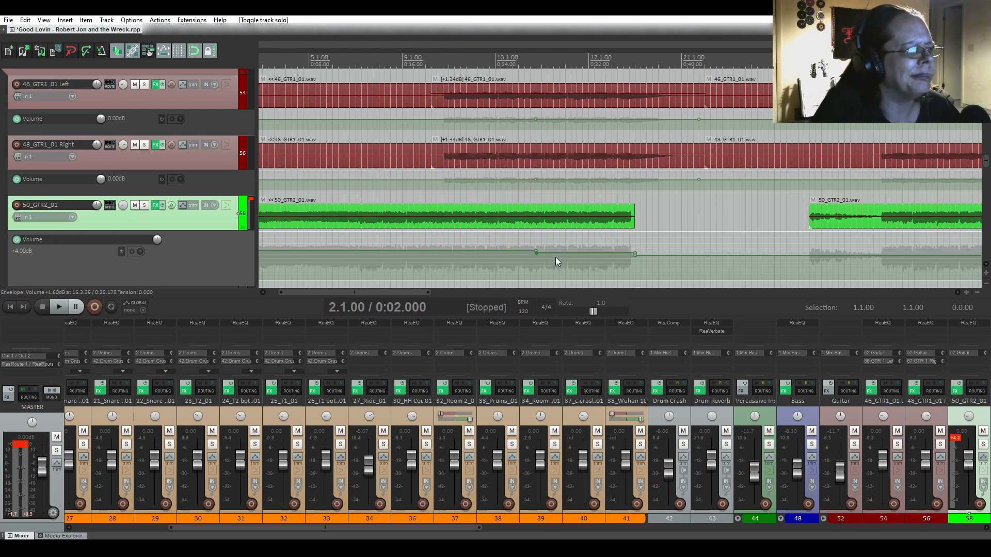
{"action": "scroll", "coordinate": [568, 243], "scroll_direction": "up", "scroll_amount": 2}
{"action": "scroll", "coordinate": [568, 243], "scroll_direction": "up", "scroll_amount": 2}
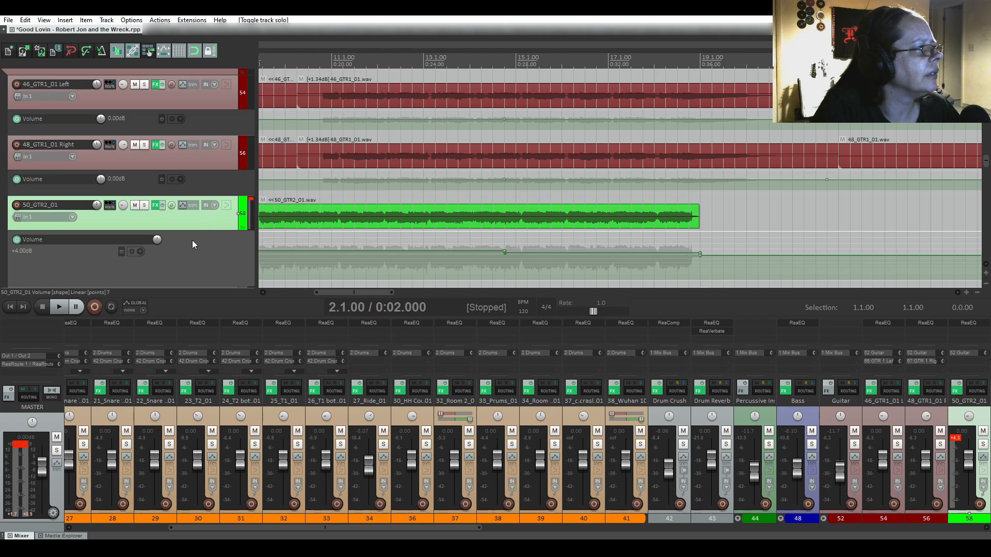
{"action": "scroll", "coordinate": [192, 240], "scroll_direction": "down", "scroll_amount": 1}
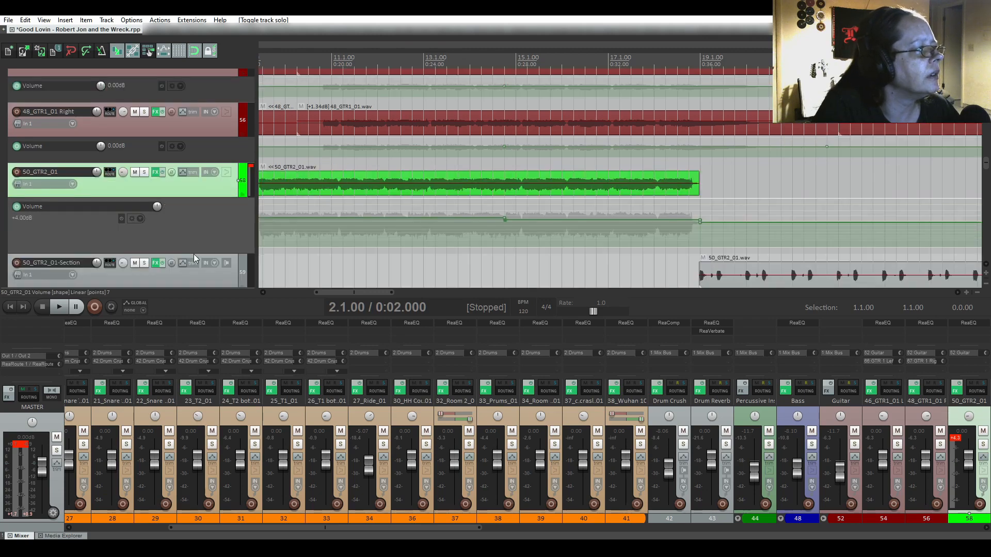
{"action": "left_click_drag", "start_coordinate": [194, 253], "coordinate": [193, 284]}
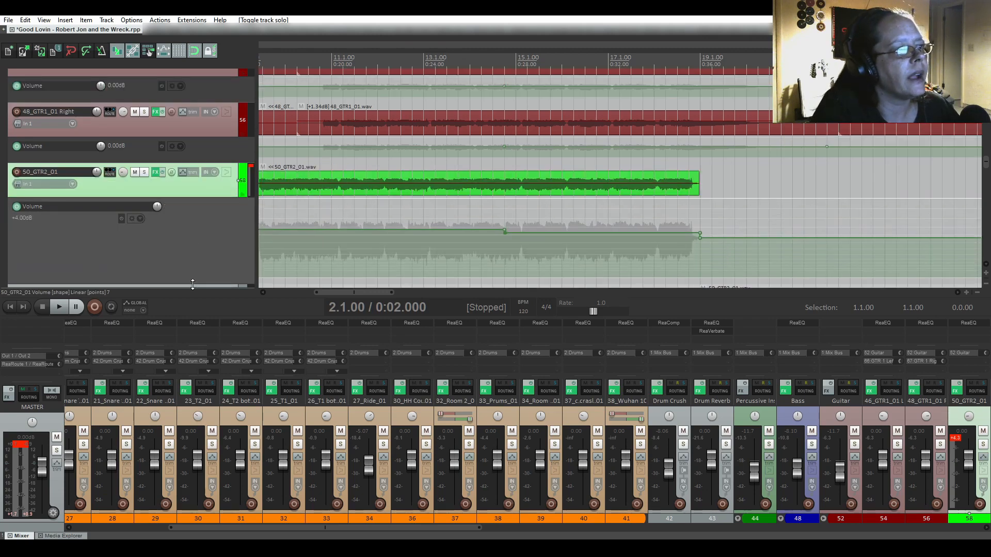
{"action": "scroll", "coordinate": [540, 206], "scroll_direction": "up", "scroll_amount": 1}
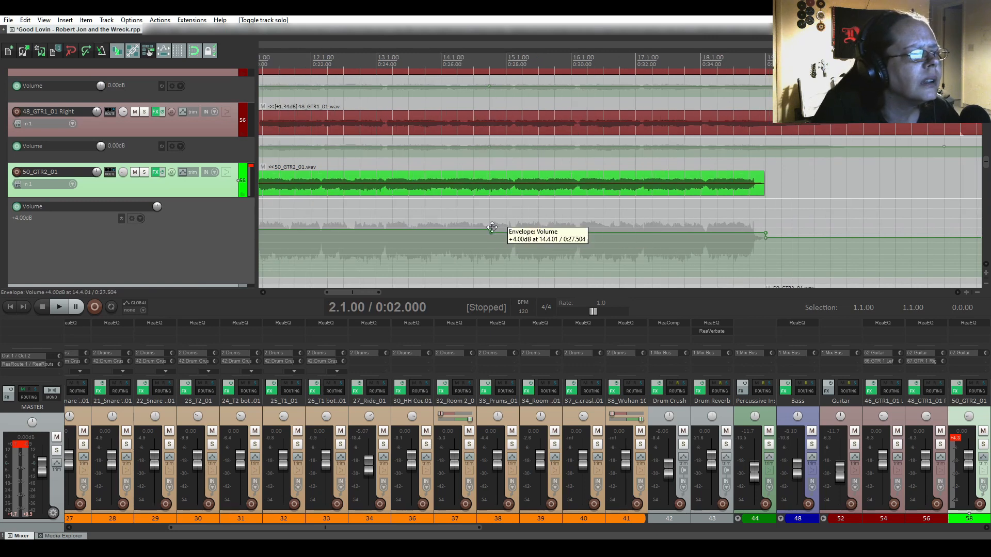
{"action": "scroll", "coordinate": [492, 227], "scroll_direction": "up", "scroll_amount": 3}
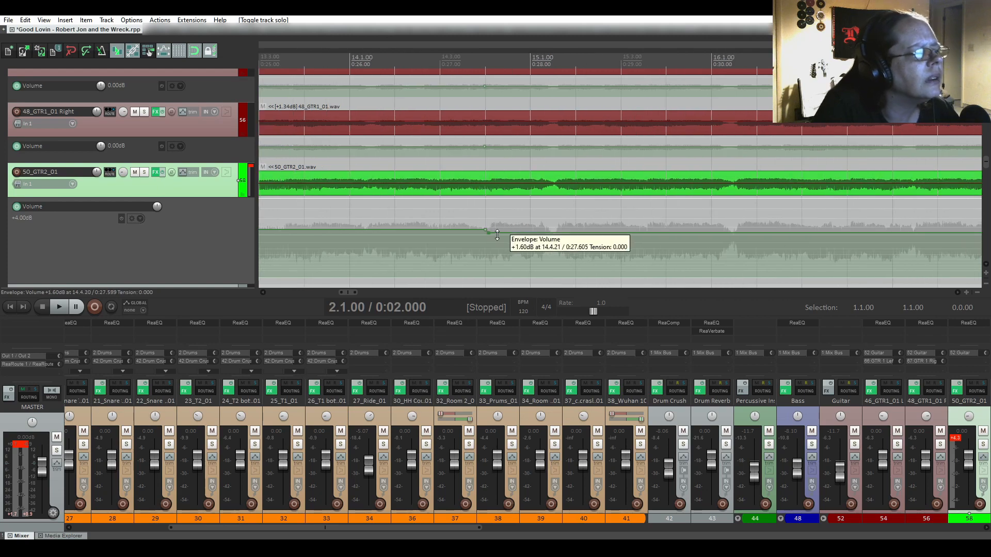
{"action": "scroll", "coordinate": [505, 233], "scroll_direction": "down", "scroll_amount": 3}
Raise the envelope section near bar 14 from +1.60 to +3.40 dB.
{"action": "left_click_drag", "start_coordinate": [505, 234], "coordinate": [505, 228]}
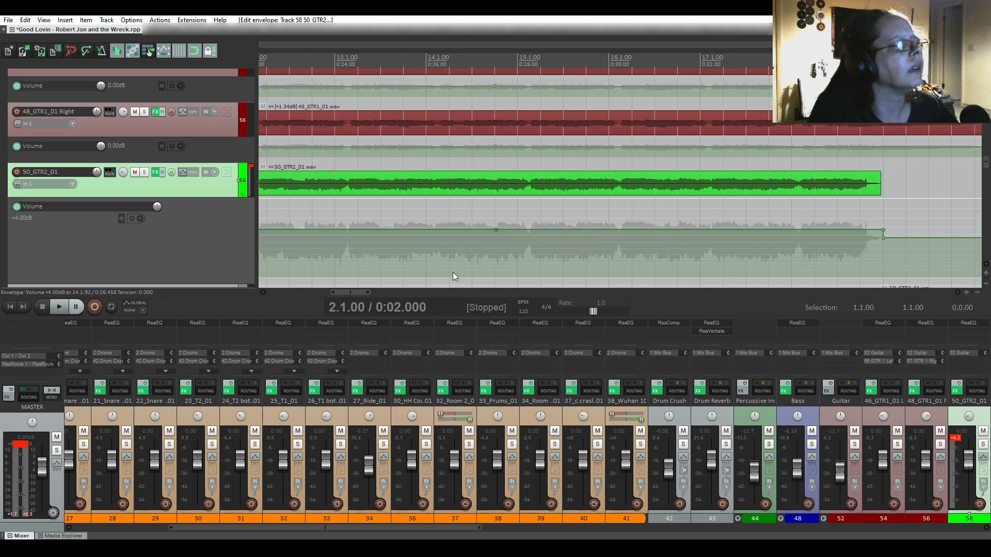
{"action": "scroll", "coordinate": [473, 281], "scroll_direction": "down", "scroll_amount": 2}
{"action": "left_click_drag", "start_coordinate": [352, 292], "coordinate": [315, 292]}
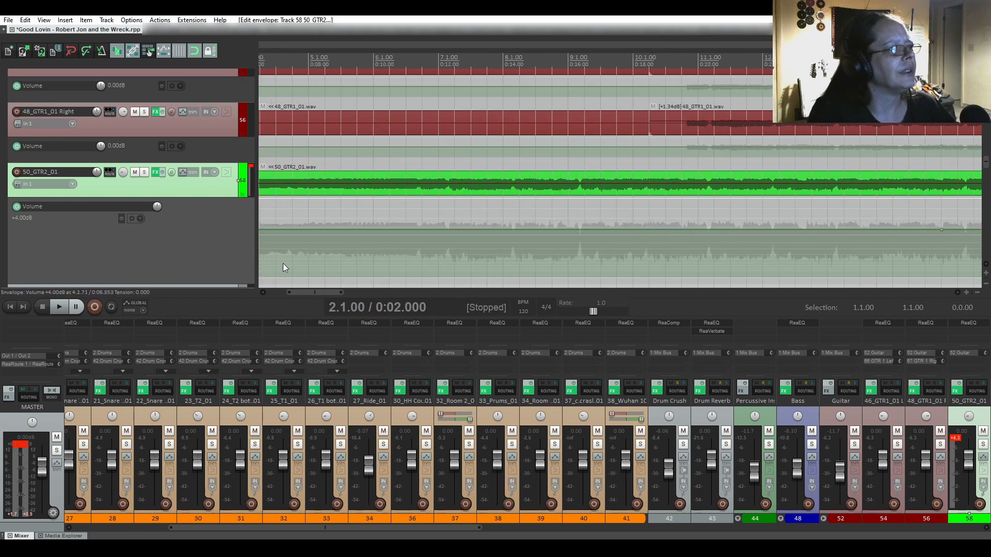
{"action": "scroll", "coordinate": [345, 240], "scroll_direction": "down", "scroll_amount": 6}
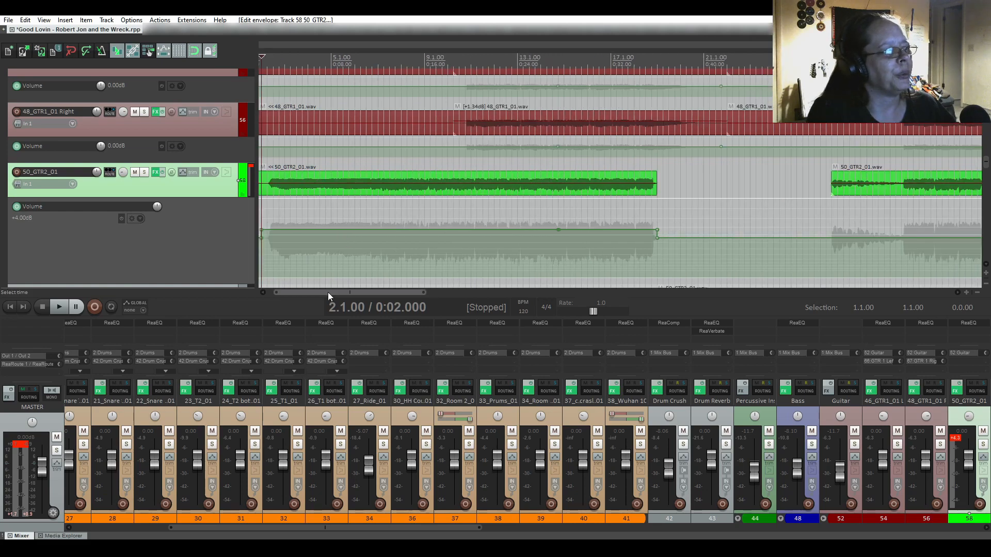
{"action": "left_click_drag", "start_coordinate": [327, 293], "coordinate": [311, 292]}
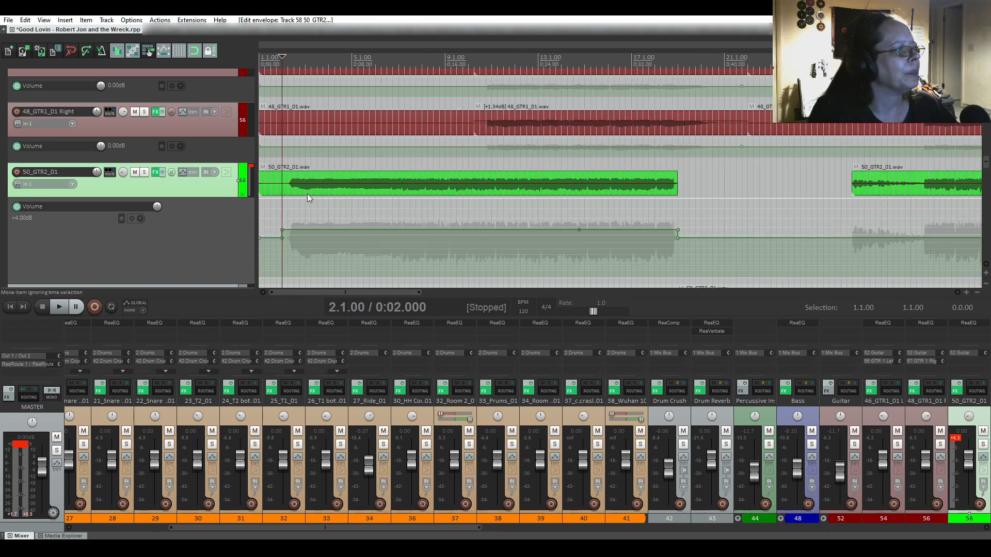
Play the mix from bar 13.2 to audition the guitar part, then stop.
{"action": "left_click", "coordinate": [543, 160]}
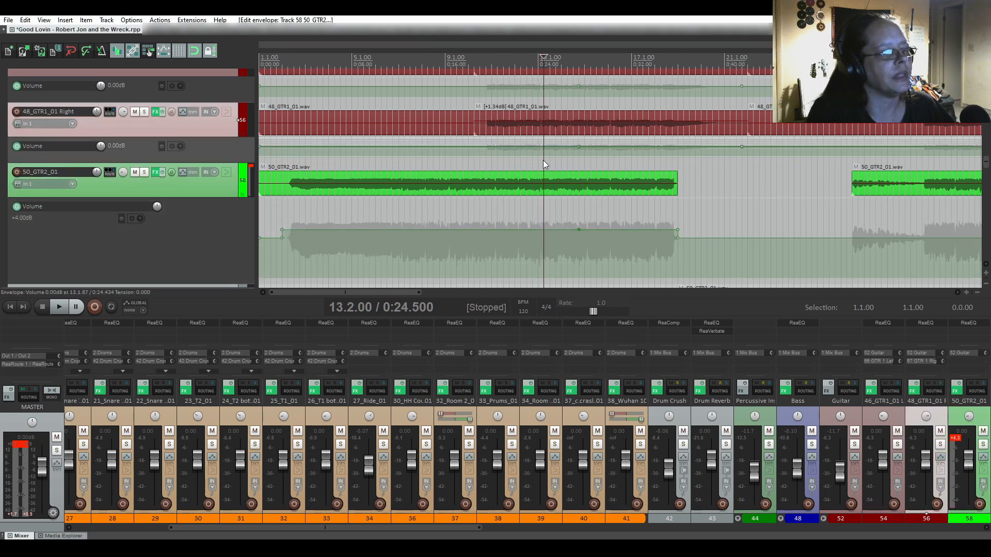
{"action": "key", "text": "space"}
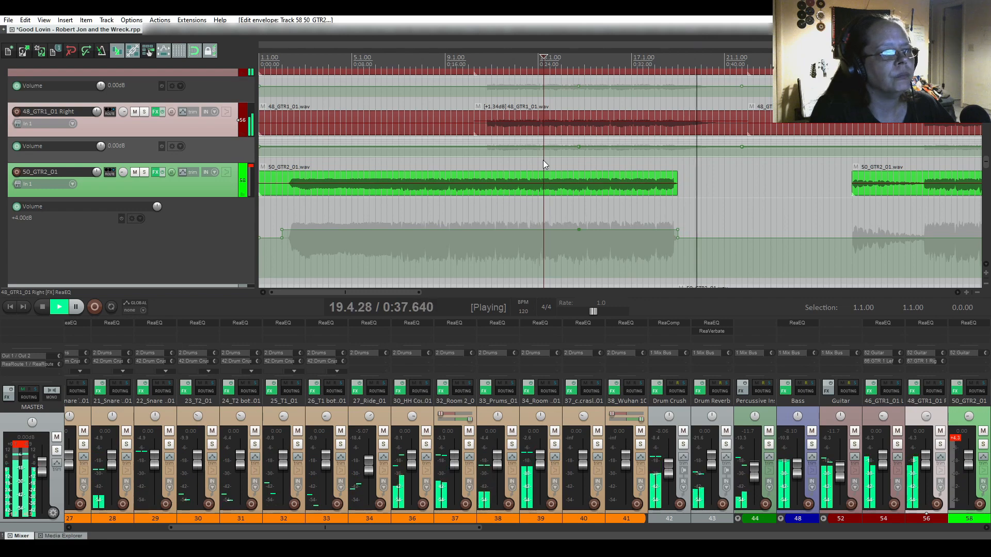
{"action": "key", "text": "space"}
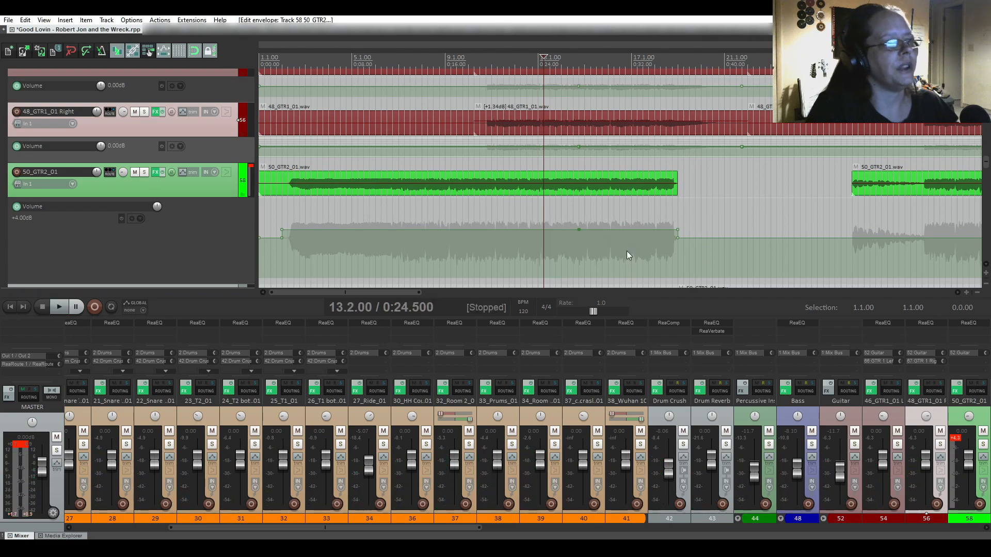
{"action": "scroll", "coordinate": [591, 235], "scroll_direction": "up", "scroll_amount": 8}
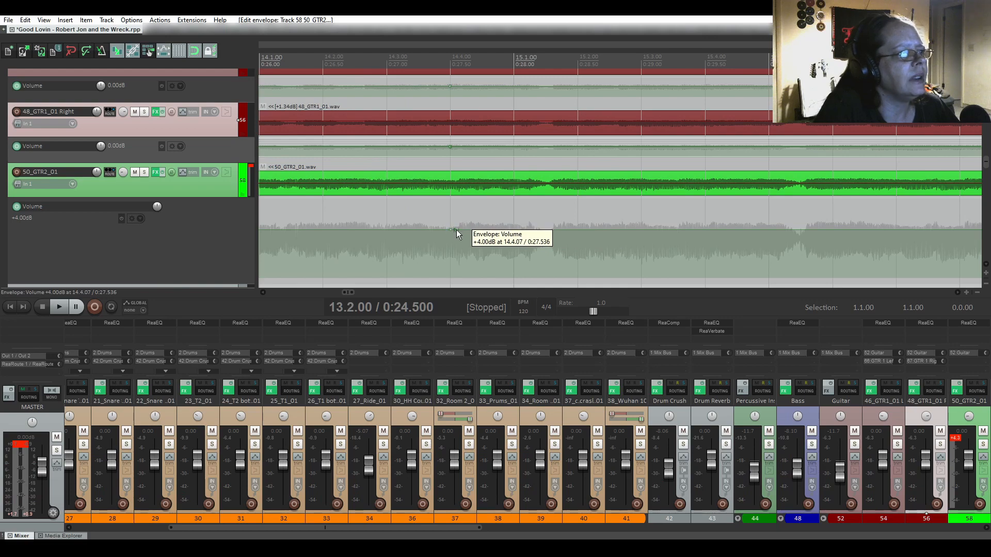
Delete the envelope point at bar 14.4 and the next one, keeping +4.00dB through that stretch.
{"action": "right_click", "coordinate": [457, 230]}
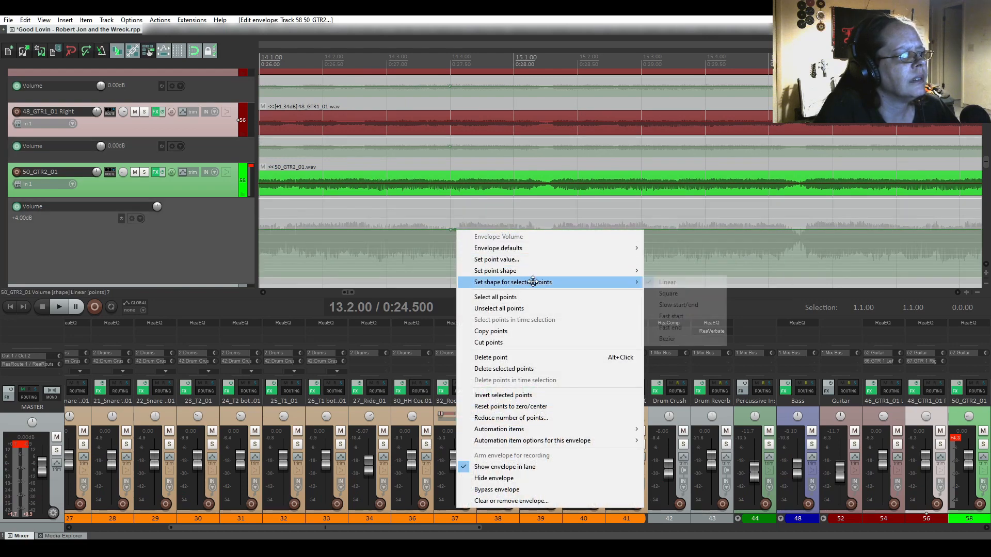
{"action": "left_click", "coordinate": [516, 357]}
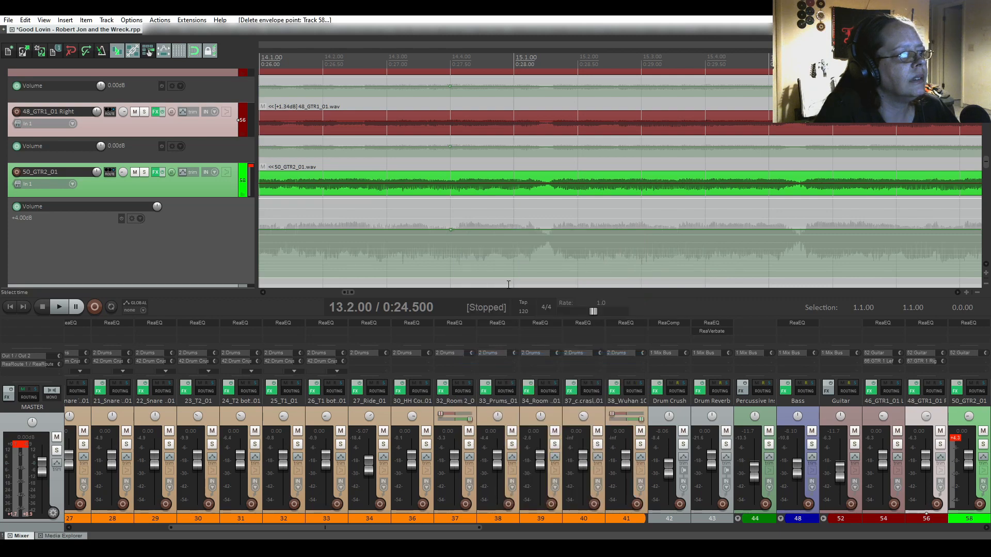
{"action": "right_click", "coordinate": [451, 230]}
{"action": "mouse_move", "coordinate": [473, 281]}
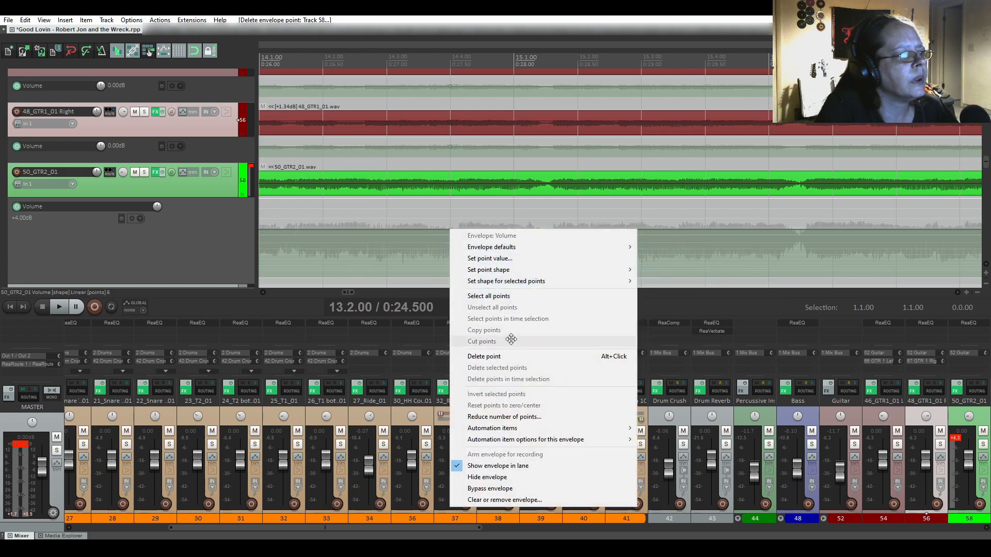
{"action": "left_click", "coordinate": [509, 356]}
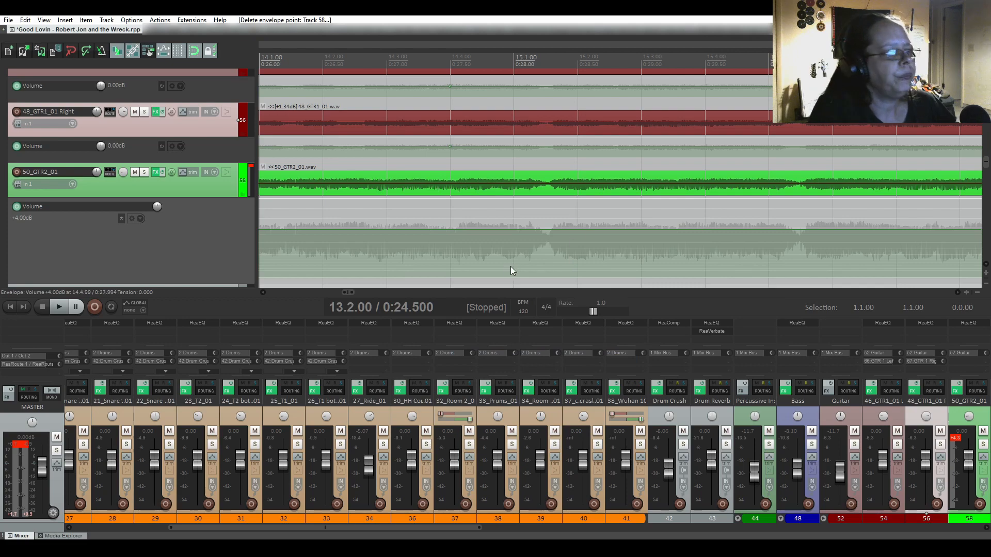
{"action": "scroll", "coordinate": [514, 232], "scroll_direction": "down", "scroll_amount": 5}
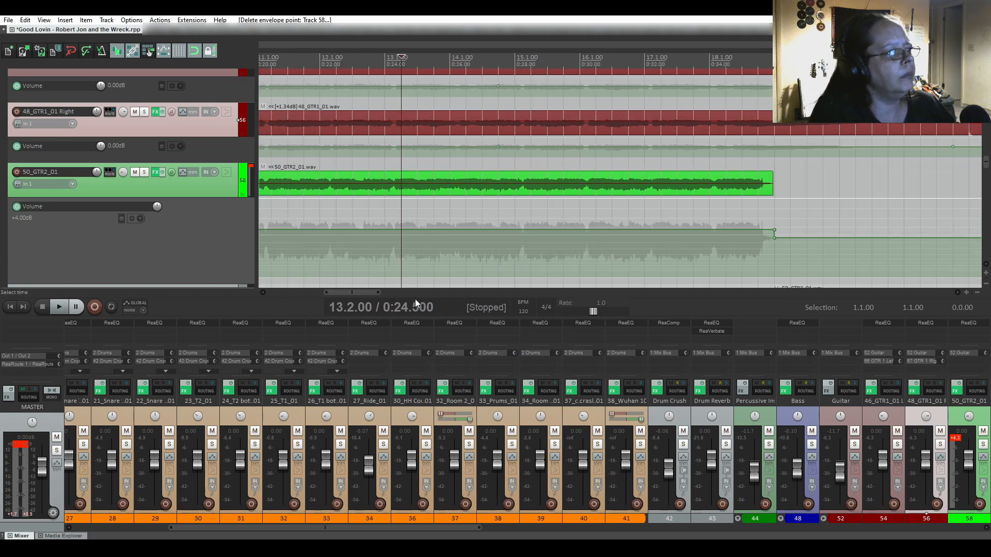
Shrink the 50_GTR2_01 volume envelope lane back down.
{"action": "left_click_drag", "start_coordinate": [370, 292], "coordinate": [321, 292]}
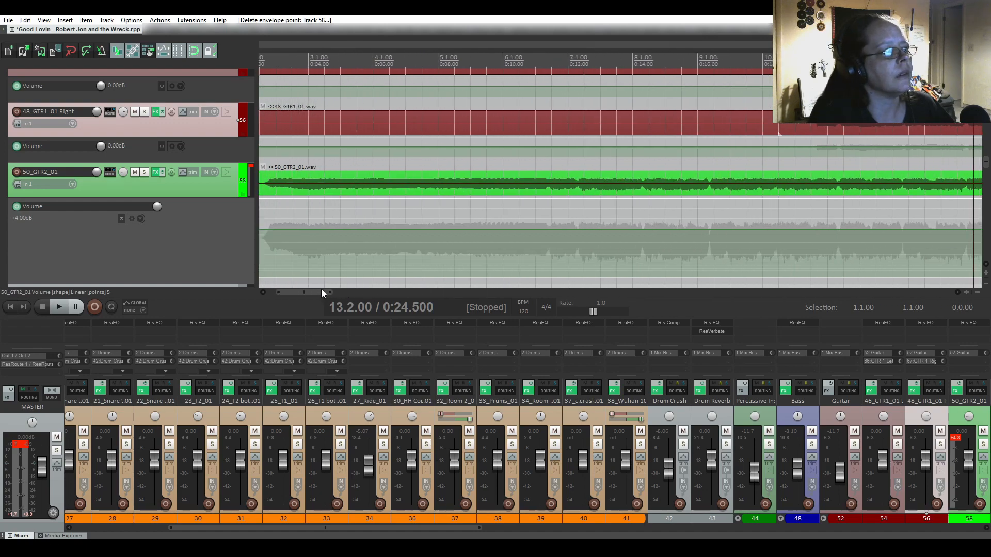
{"action": "left_click_drag", "start_coordinate": [192, 284], "coordinate": [196, 221]}
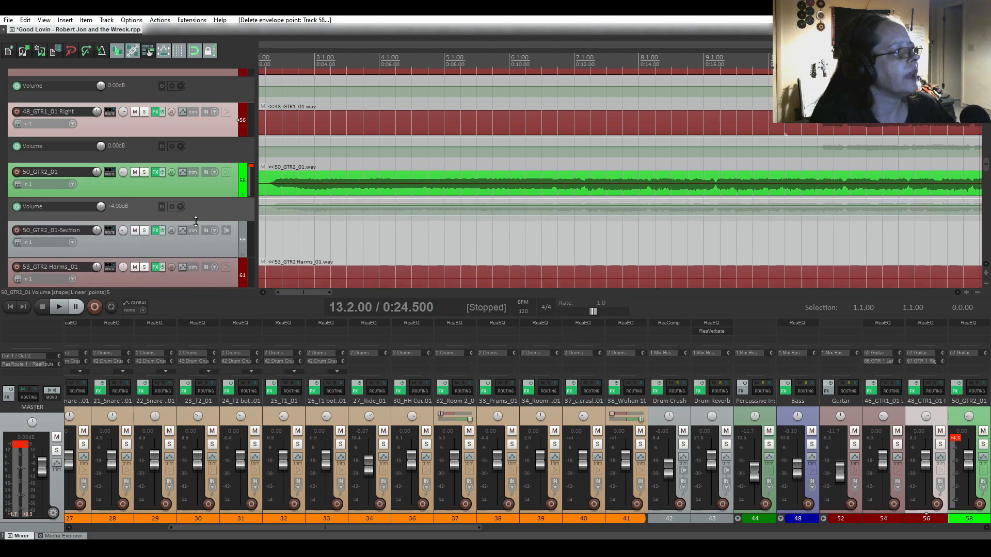
{"action": "scroll", "coordinate": [197, 237], "scroll_direction": "up", "scroll_amount": 5}
{"action": "scroll", "coordinate": [197, 241], "scroll_direction": "up", "scroll_amount": 3}
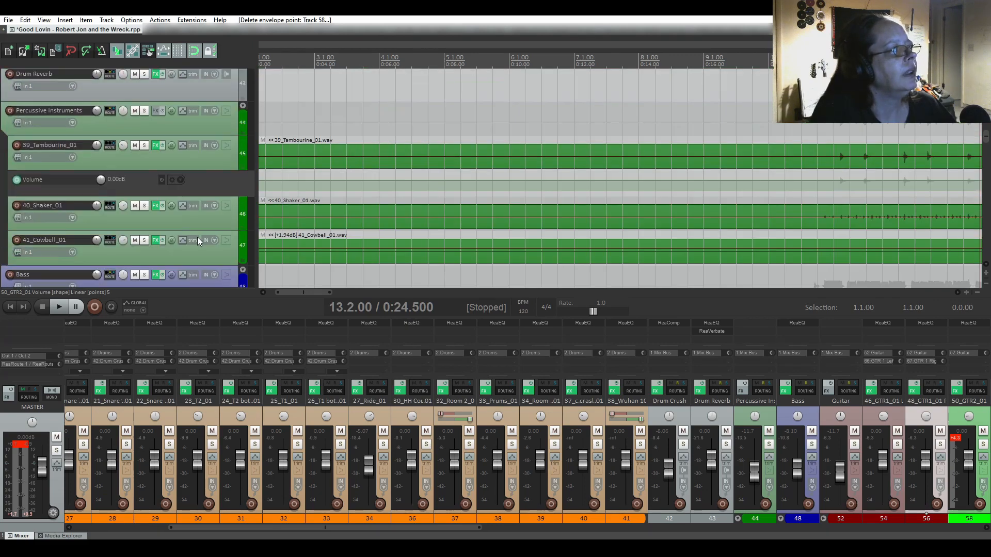
{"action": "scroll", "coordinate": [363, 229], "scroll_direction": "down", "scroll_amount": 5}
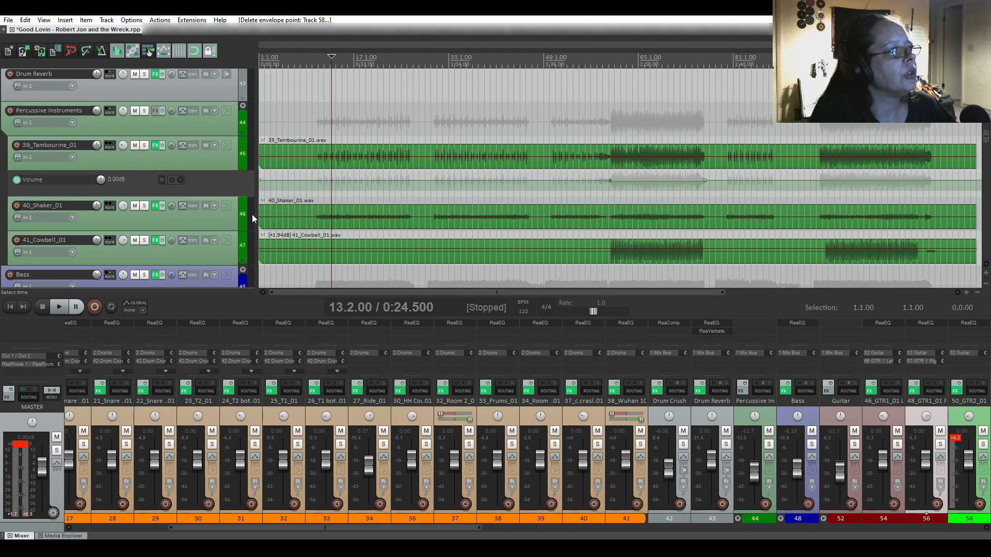
{"action": "scroll", "coordinate": [141, 170], "scroll_direction": "up", "scroll_amount": 20}
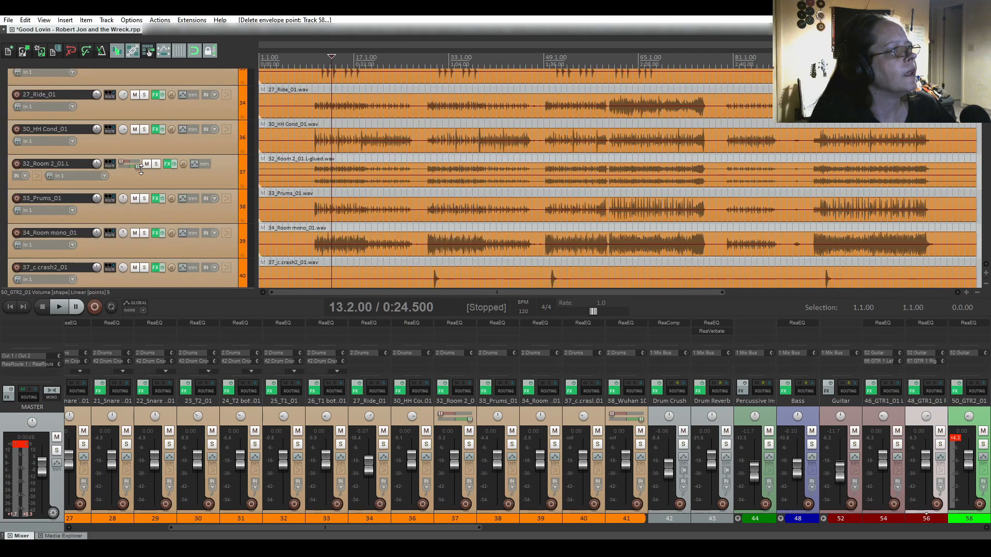
{"action": "scroll", "coordinate": [141, 170], "scroll_direction": "up", "scroll_amount": 1}
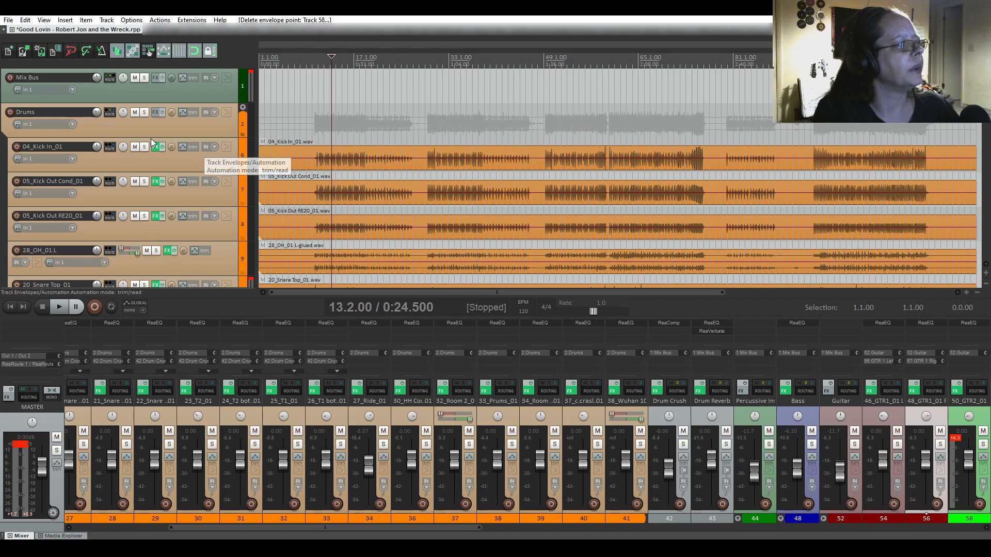
Set the playback start position to bar 18.1.
{"action": "scroll", "coordinate": [151, 138], "scroll_direction": "down", "scroll_amount": 15}
{"action": "scroll", "coordinate": [150, 139], "scroll_direction": "down", "scroll_amount": 10}
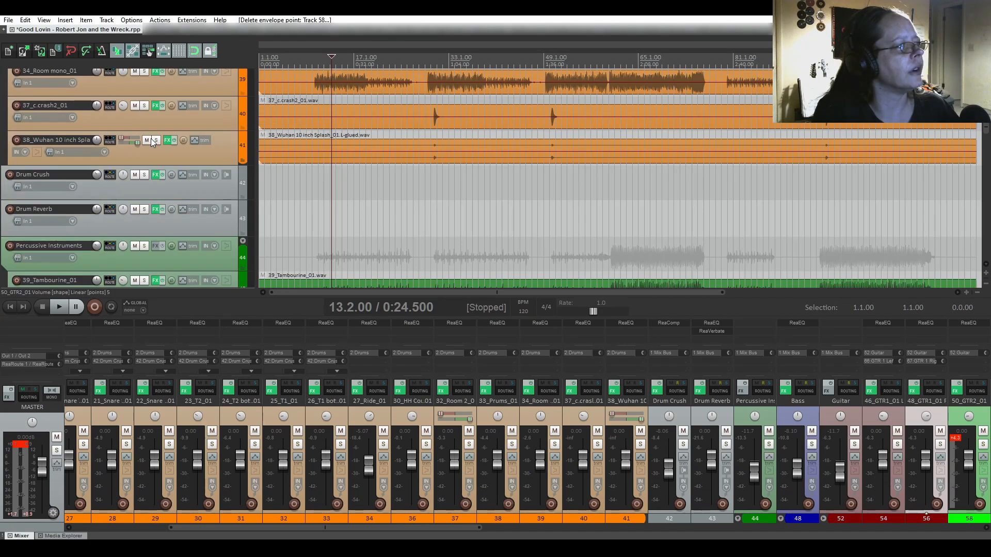
{"action": "scroll", "coordinate": [151, 139], "scroll_direction": "down", "scroll_amount": 12}
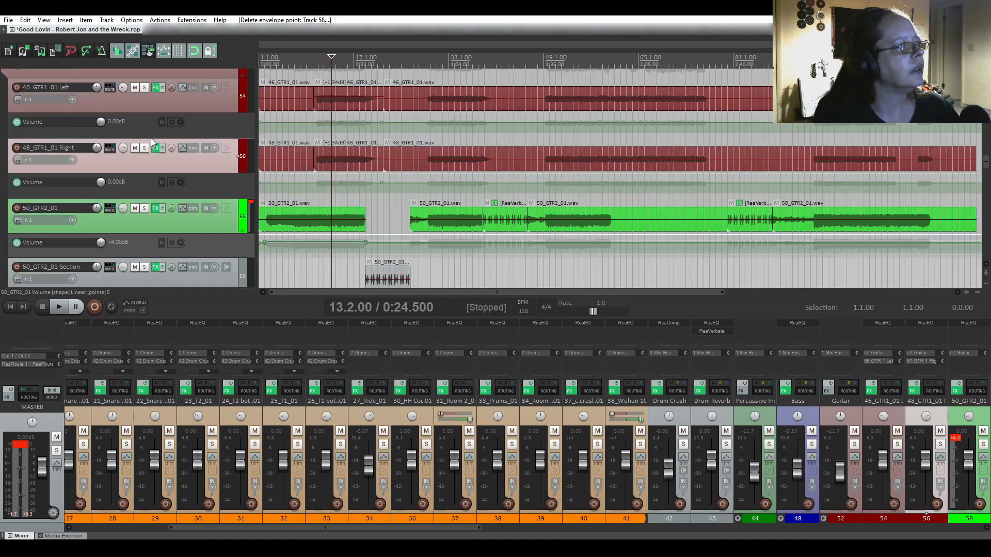
{"action": "scroll", "coordinate": [151, 139], "scroll_direction": "down", "scroll_amount": 5}
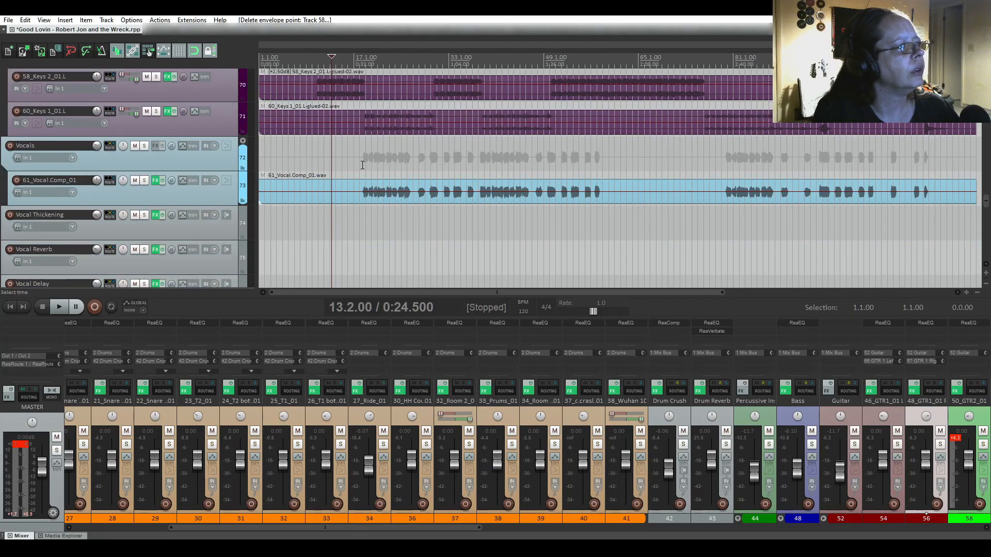
{"action": "left_click", "coordinate": [362, 165]}
{"action": "scroll", "coordinate": [129, 151], "scroll_direction": "up", "scroll_amount": 15}
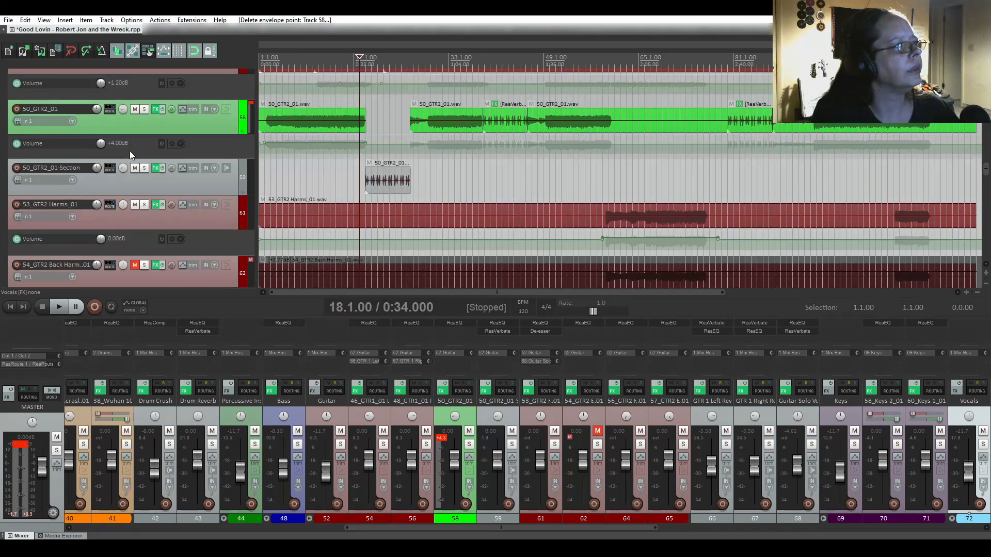
{"action": "scroll", "coordinate": [129, 151], "scroll_direction": "up", "scroll_amount": 20}
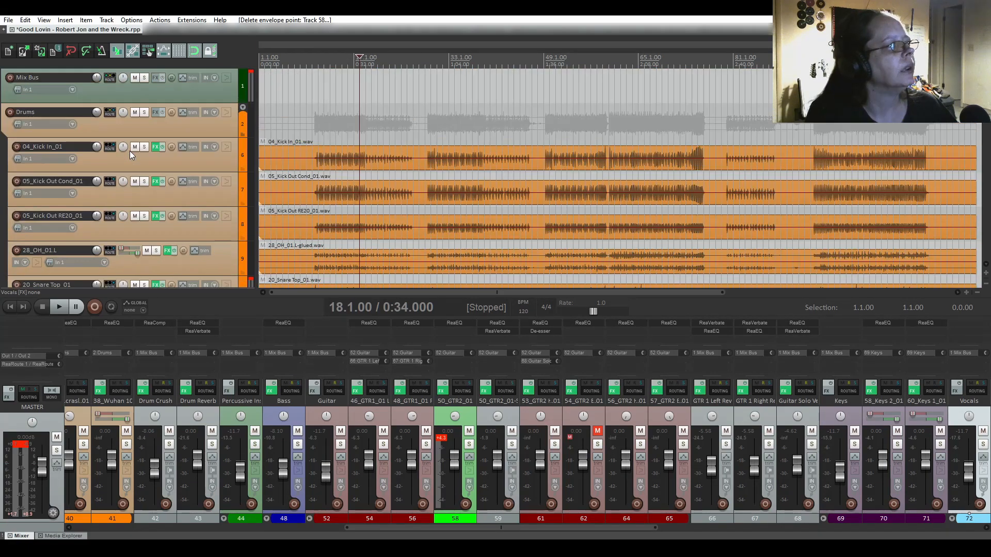
{"action": "key", "text": "space"}
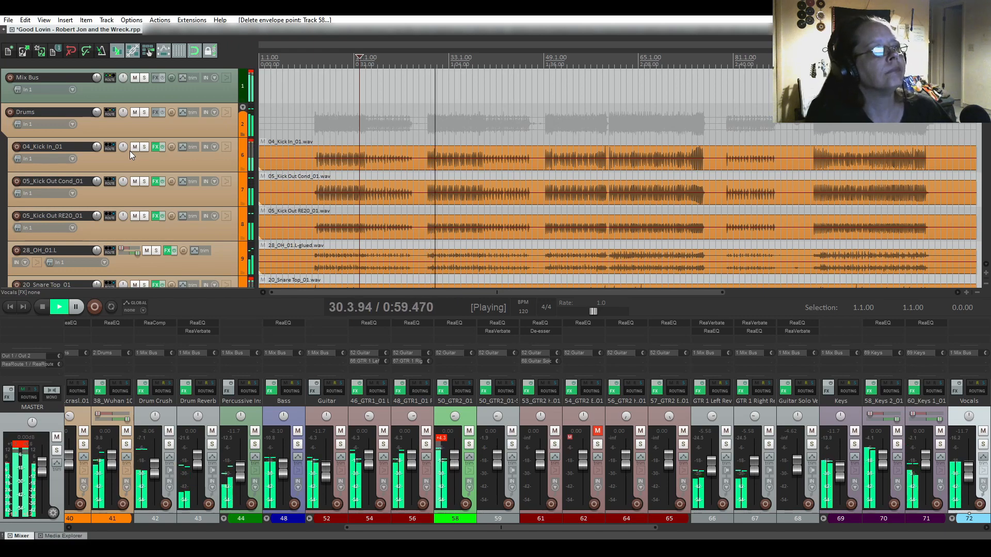
{"action": "key", "text": "space"}
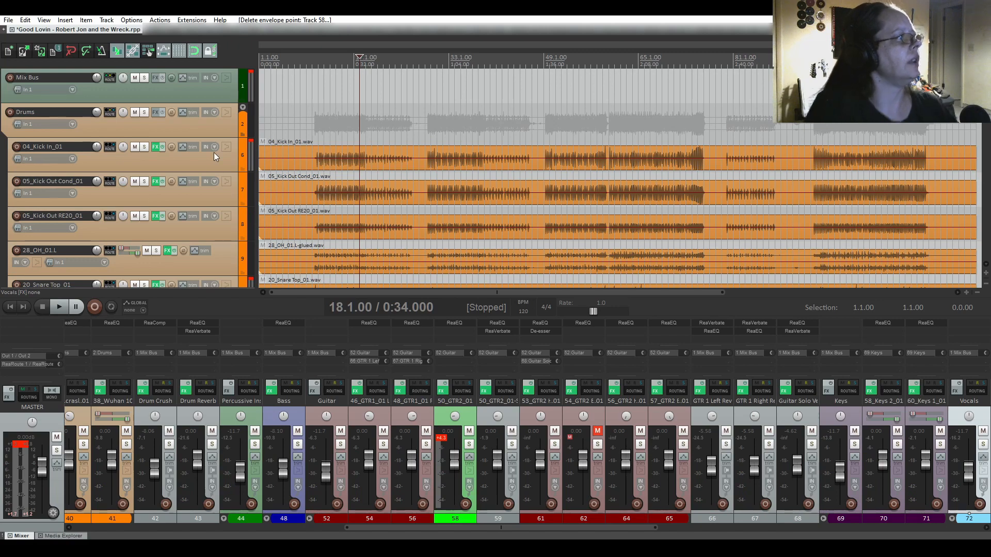
Show the master track and give it a visible, armed Volume envelope at 0.00dB.
{"action": "left_click", "coordinate": [44, 20]}
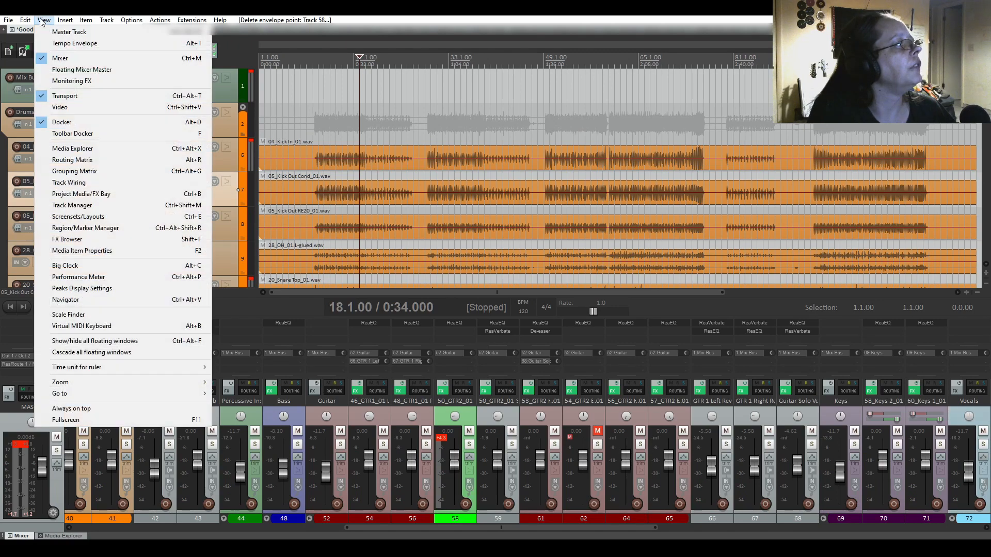
{"action": "left_click", "coordinate": [64, 32]}
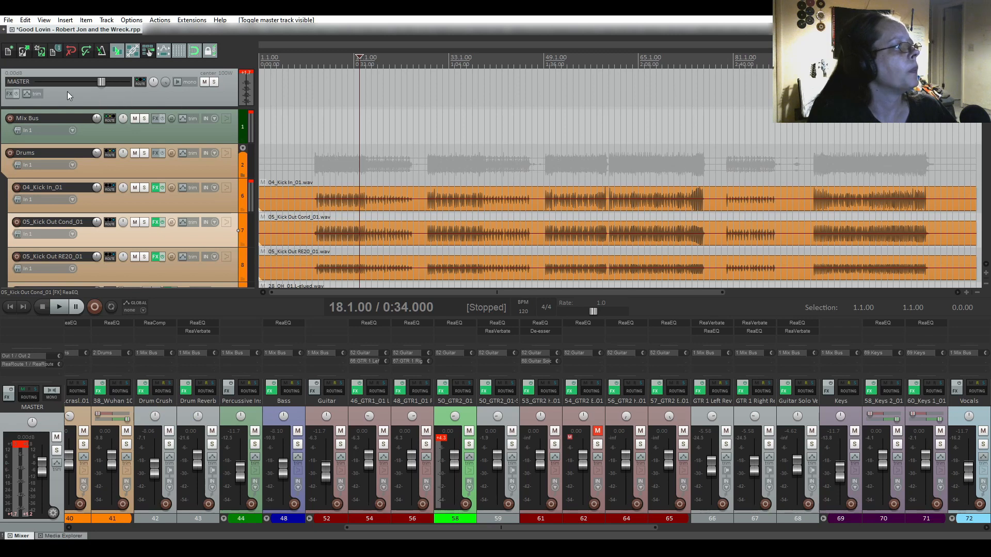
{"action": "left_click", "coordinate": [30, 94]}
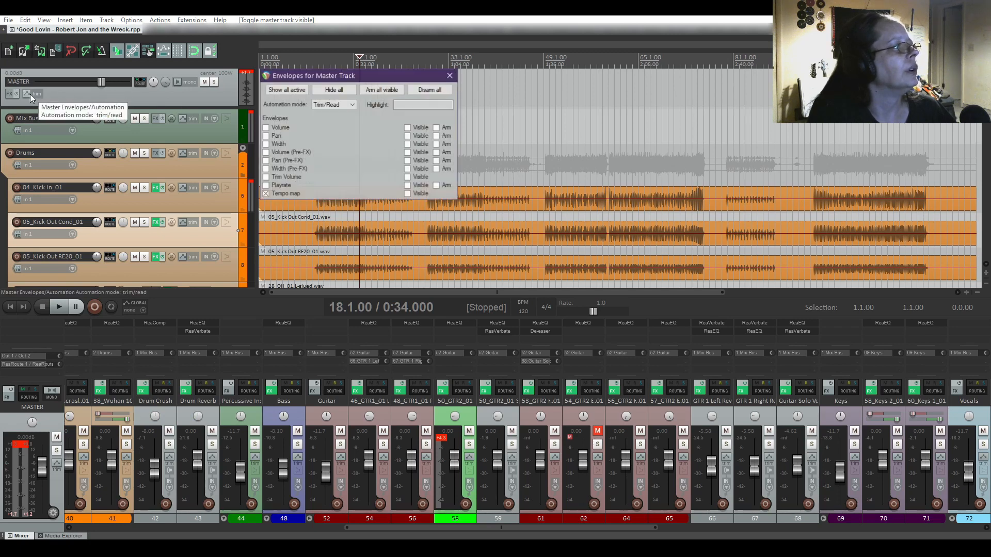
{"action": "left_click", "coordinate": [267, 127]}
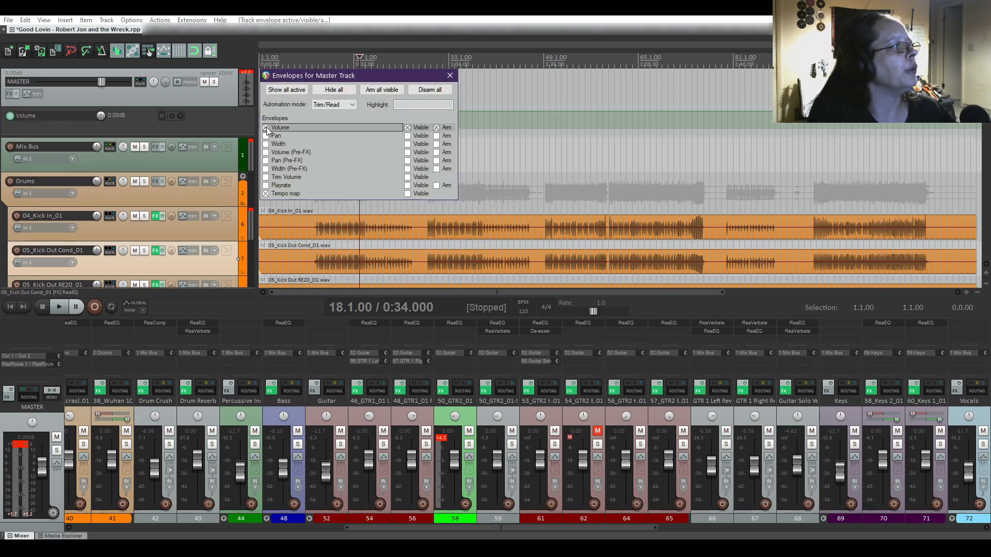
{"action": "left_click", "coordinate": [449, 76]}
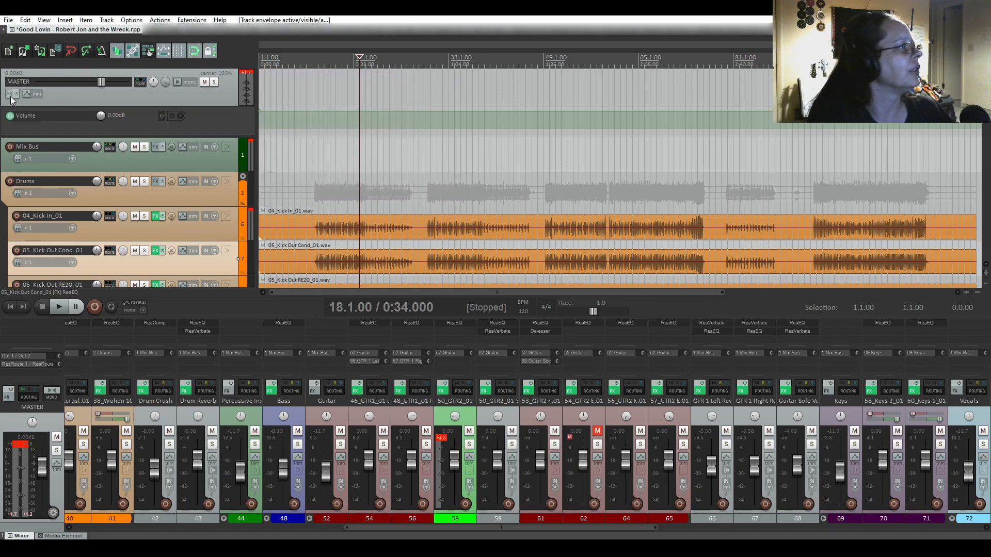
{"action": "left_click", "coordinate": [28, 94]}
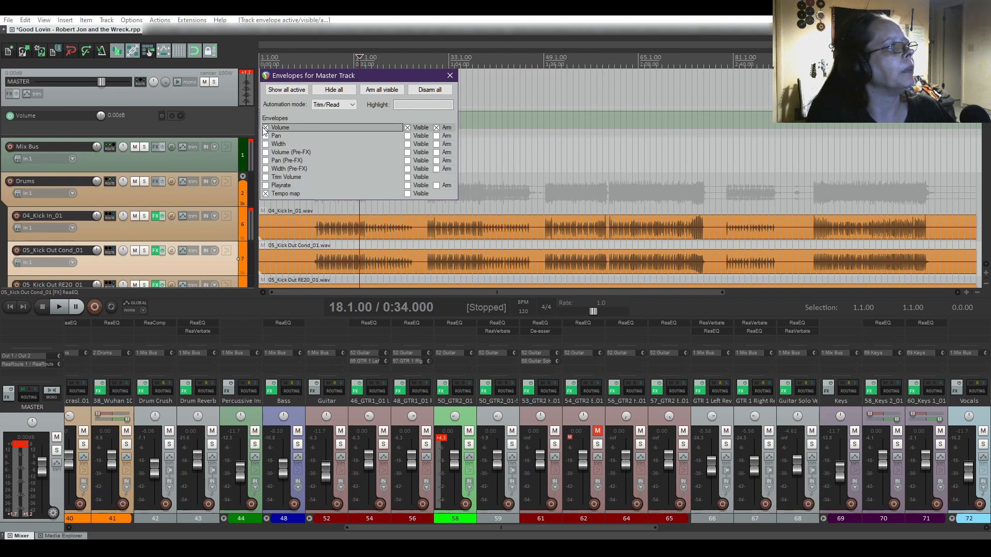
{"action": "left_click", "coordinate": [449, 77]}
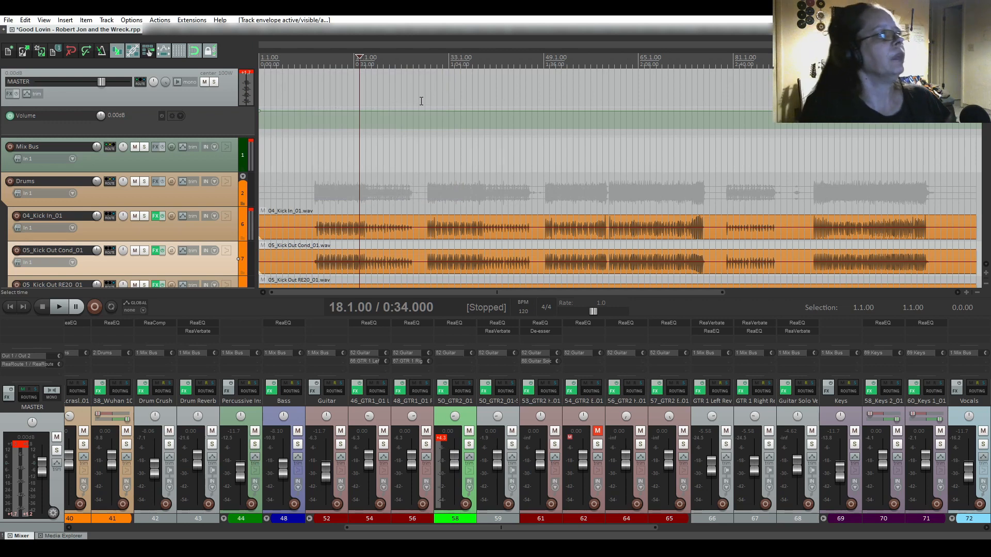
Play the mix around bar 28, stop, and place the play position at 29.3.00.
{"action": "key", "text": "space"}
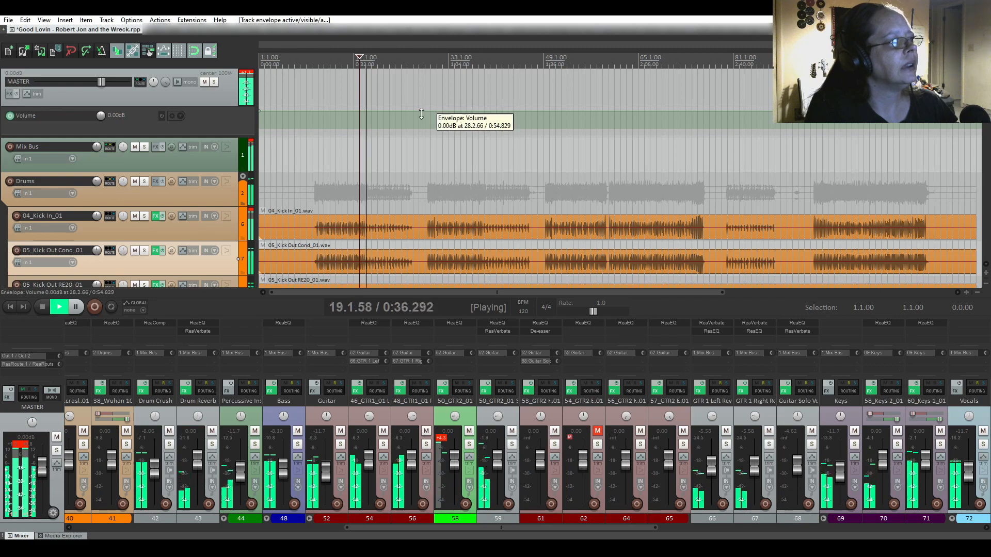
{"action": "left_click", "coordinate": [423, 102]}
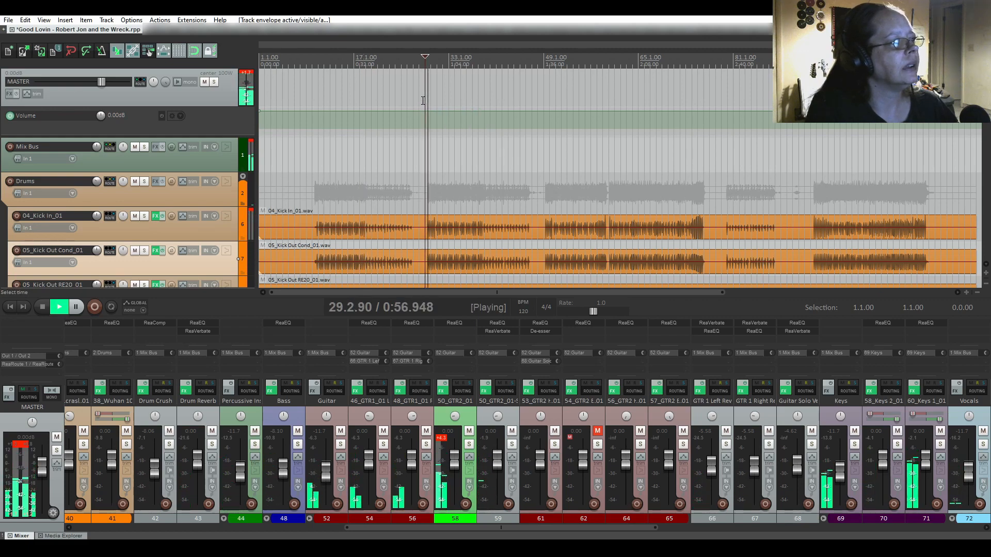
{"action": "key", "text": "space"}
{"action": "scroll", "coordinate": [419, 123], "scroll_direction": "up", "scroll_amount": 2}
{"action": "scroll", "coordinate": [419, 123], "scroll_direction": "up", "scroll_amount": 2}
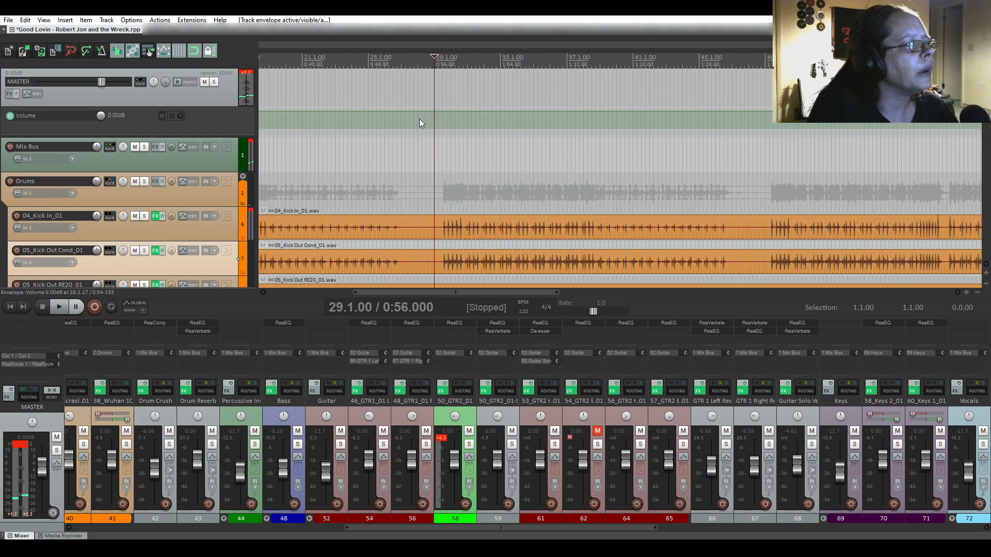
{"action": "scroll", "coordinate": [419, 120], "scroll_direction": "up", "scroll_amount": 2}
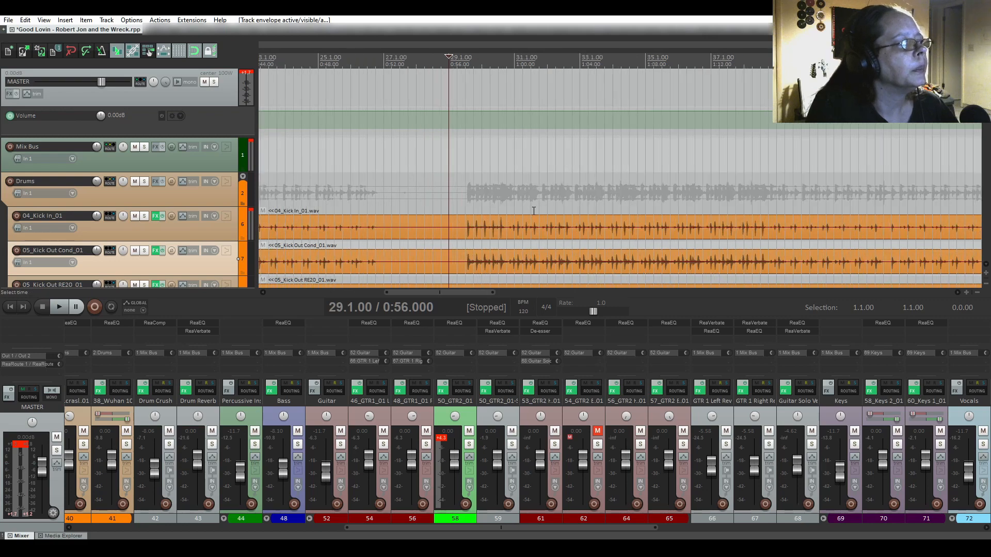
{"action": "left_click", "coordinate": [465, 213]}
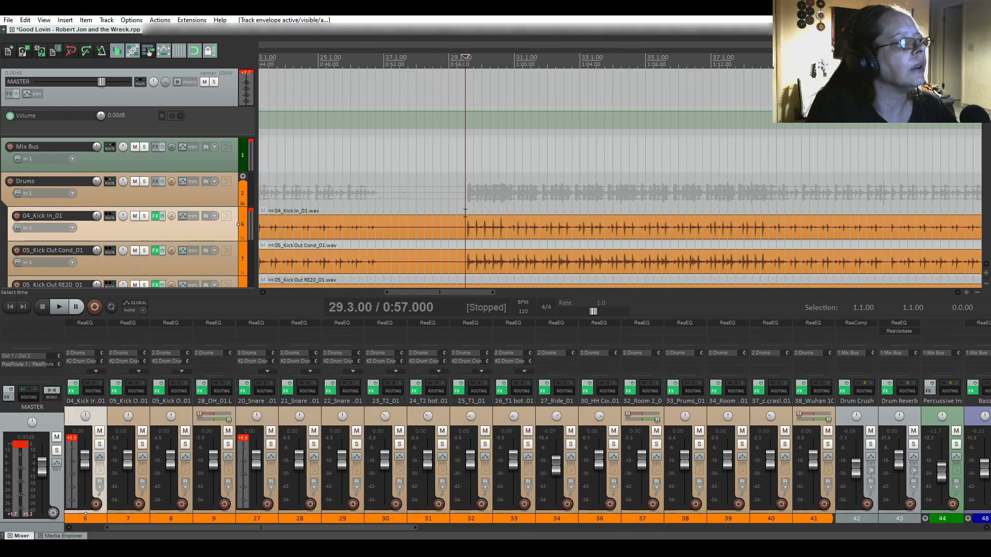
{"action": "scroll", "coordinate": [554, 218], "scroll_direction": "down", "scroll_amount": 2}
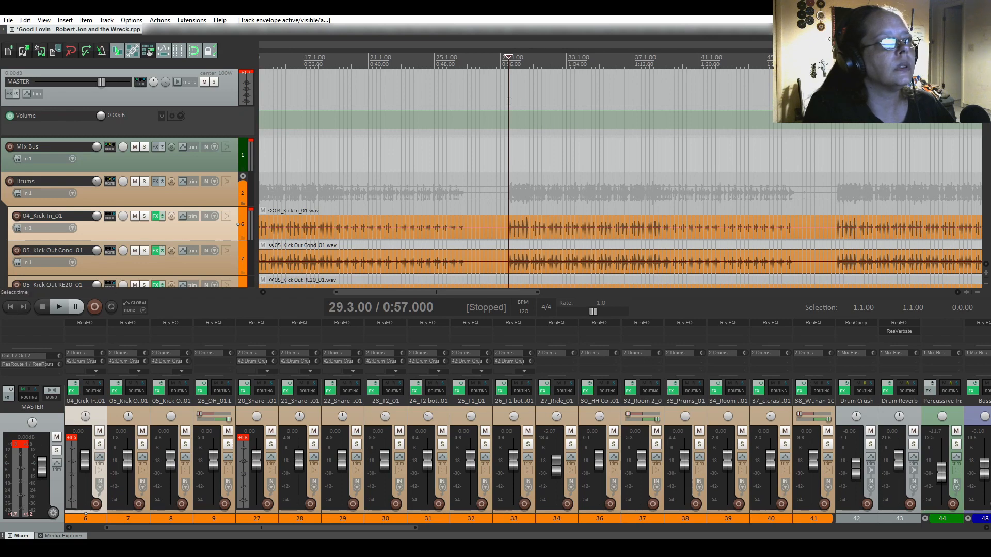
Mark a time selection from 29.3.00 to 46.4.00 and audition from its end.
{"action": "left_click_drag", "start_coordinate": [509, 101], "coordinate": [785, 127]}
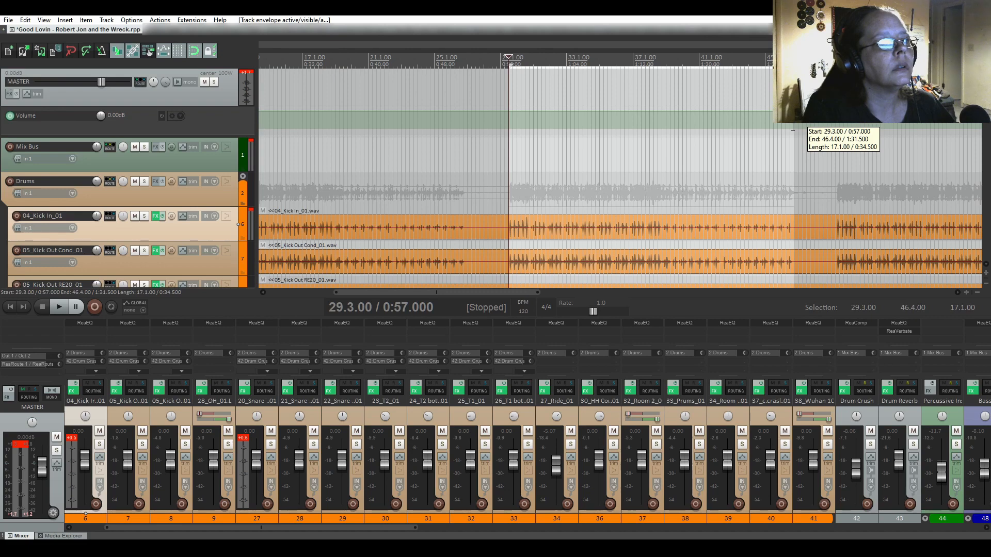
{"action": "left_click_drag", "start_coordinate": [793, 127], "coordinate": [793, 131]}
{"action": "left_click", "coordinate": [794, 132]}
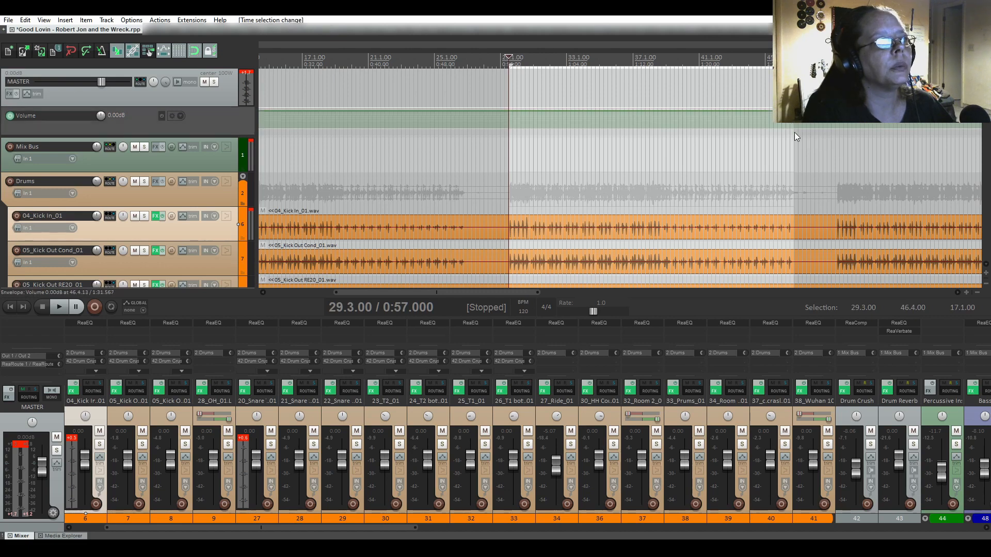
{"action": "key", "text": "space"}
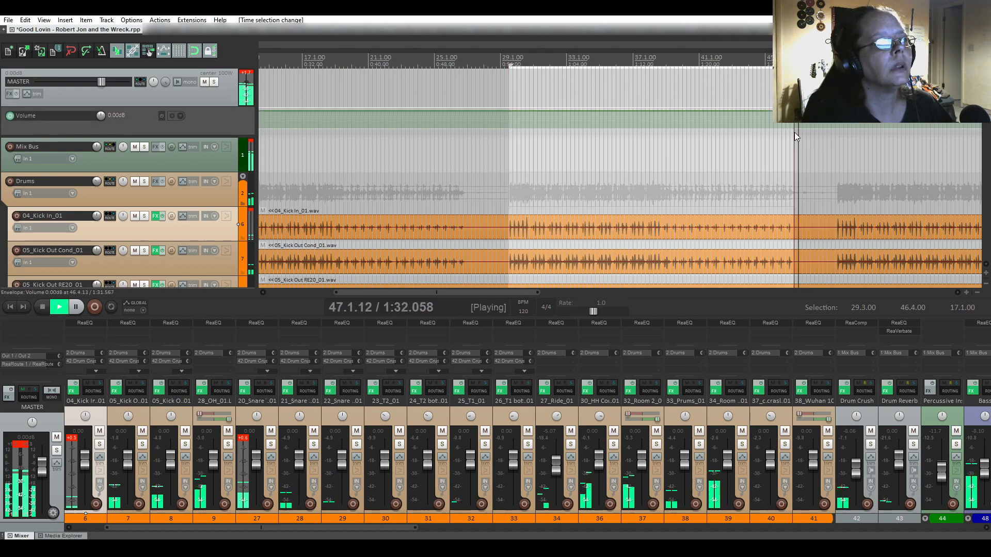
{"action": "key", "text": "space"}
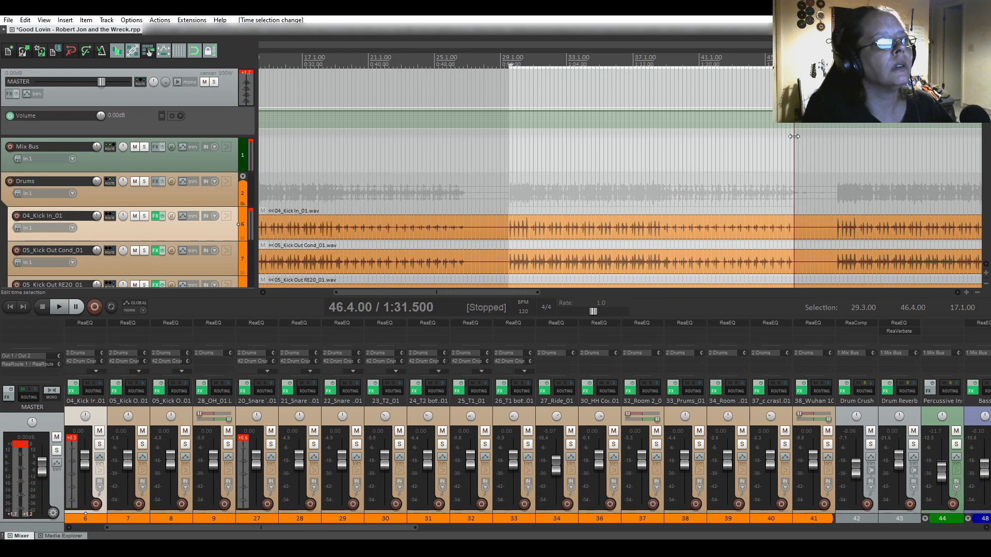
Trim the selection end back to 38.3.00, auditioning each new end point.
{"action": "left_click_drag", "start_coordinate": [793, 137], "coordinate": [662, 132]}
{"action": "left_click", "coordinate": [662, 132]}
{"action": "key", "text": "space"}
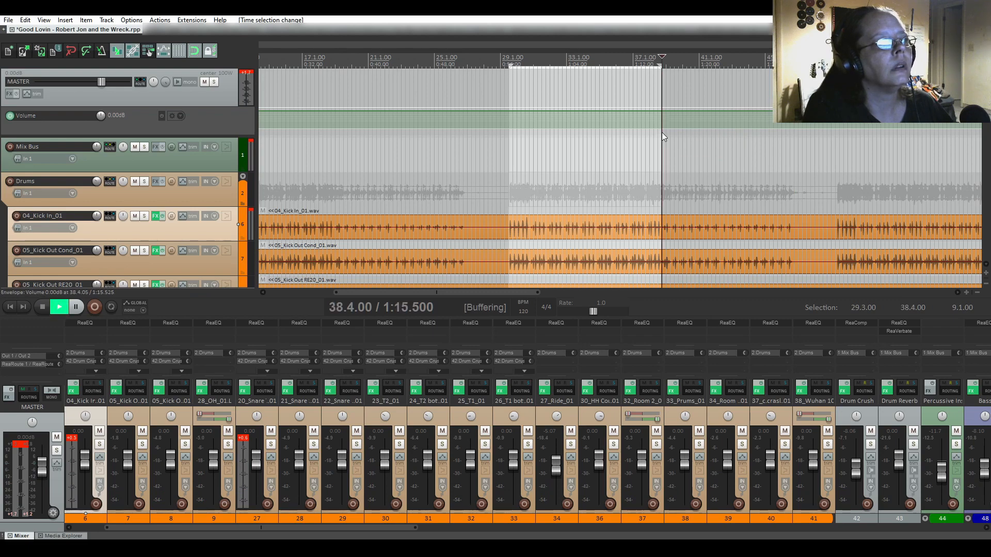
{"action": "key", "text": "space"}
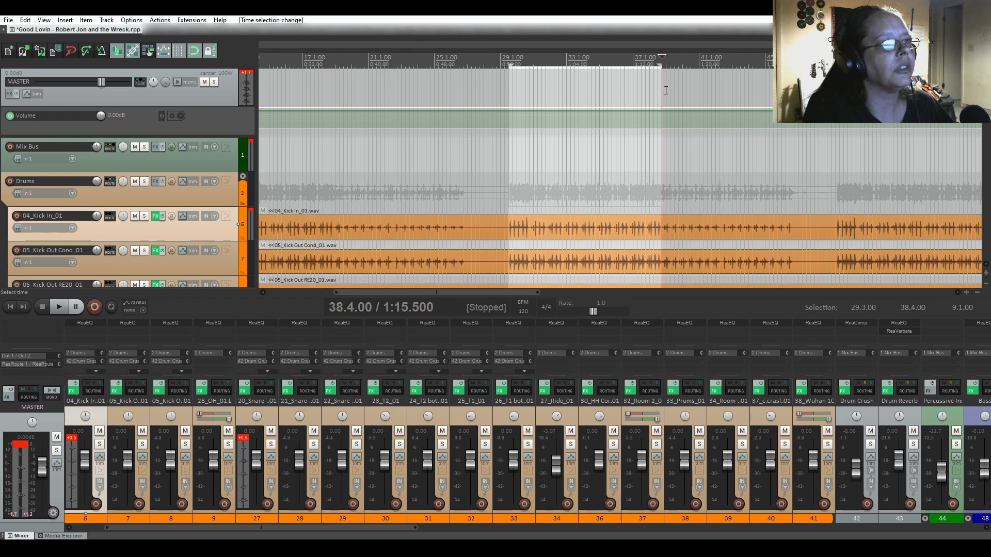
{"action": "left_click_drag", "start_coordinate": [660, 86], "coordinate": [655, 87]}
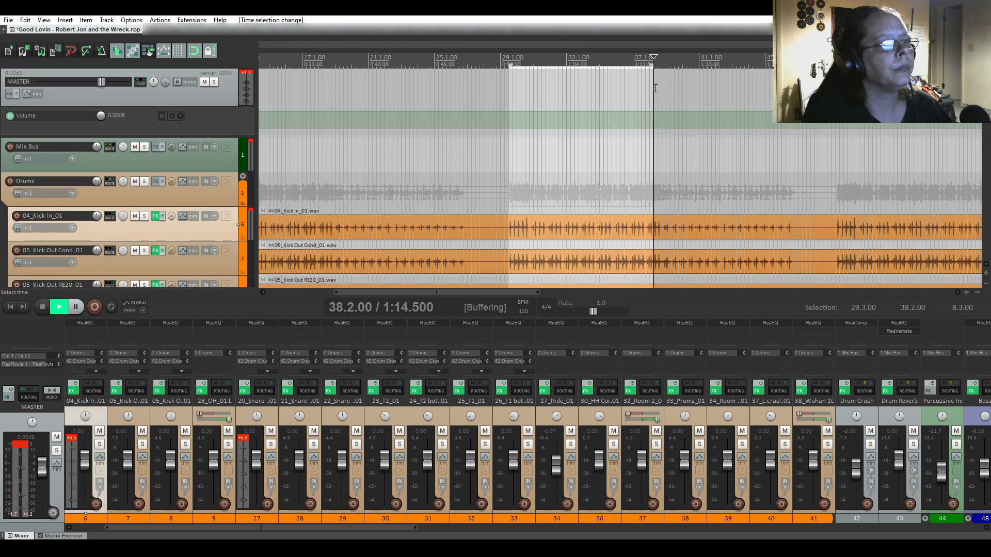
{"action": "key", "text": "space"}
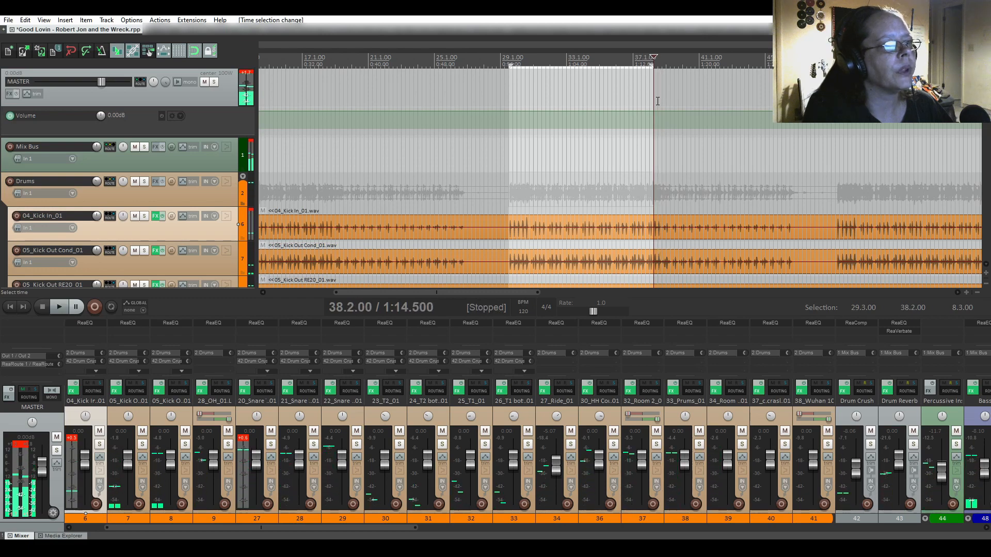
{"action": "left_click_drag", "start_coordinate": [653, 99], "coordinate": [656, 99]}
{"action": "key", "text": "space"}
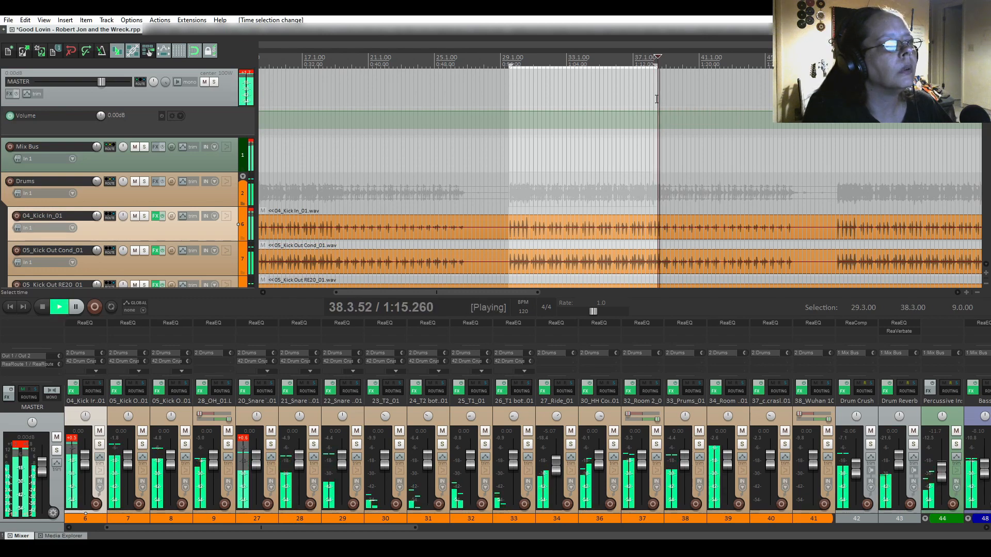
{"action": "key", "text": "space"}
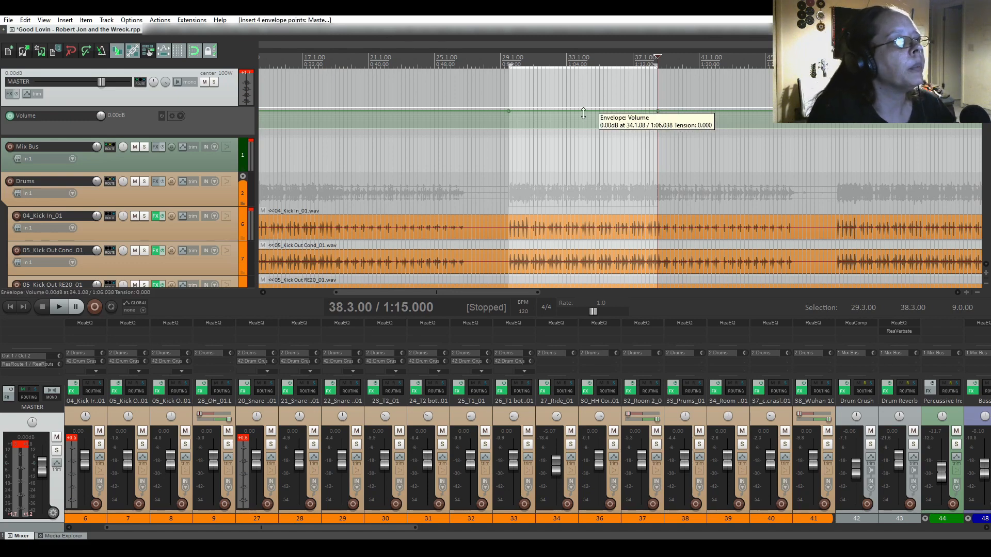
Raise the master Volume between 29.3.00 and 38.3.00 to +1.00dB; set playback to 26.1.00.
{"action": "left_click_drag", "start_coordinate": [583, 113], "coordinate": [584, 111]}
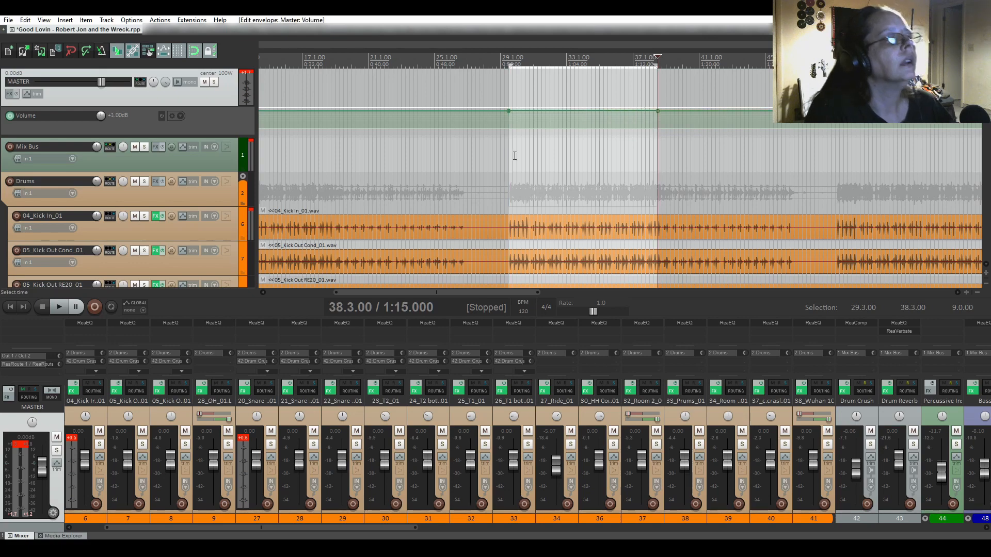
{"action": "left_click", "coordinate": [502, 102]}
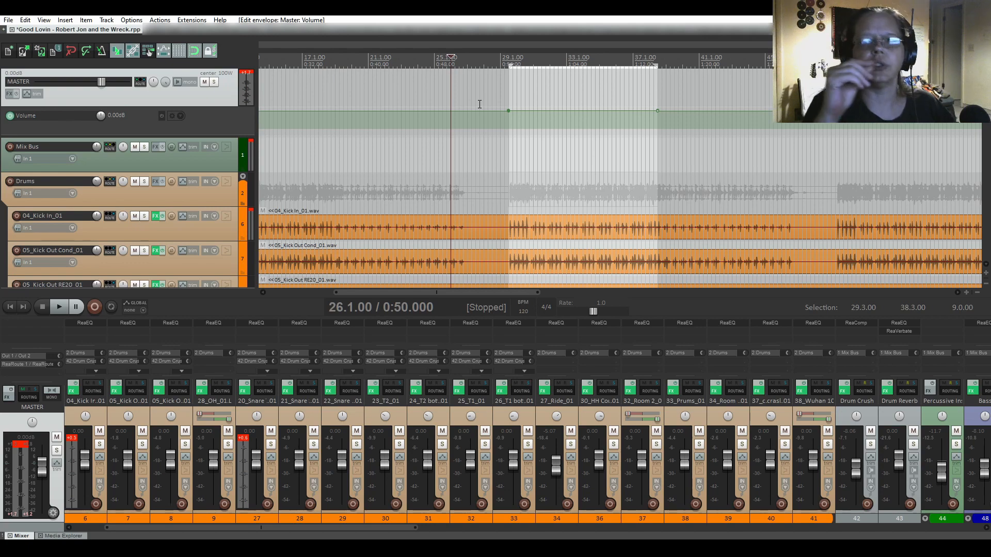
Play through the boosted section to hear the volume increase, then stop.
{"action": "key", "text": "space"}
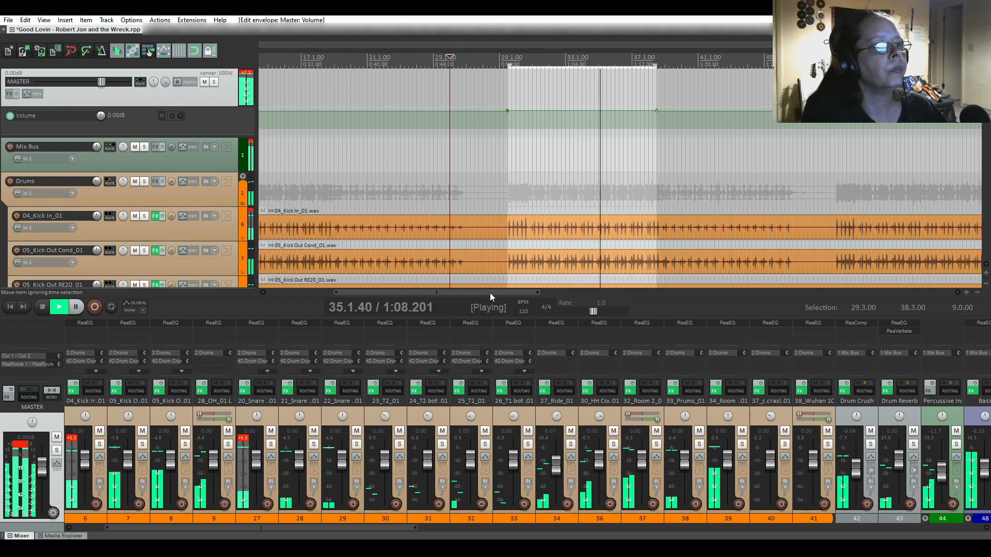
{"action": "left_click_drag", "start_coordinate": [491, 292], "coordinate": [503, 293]}
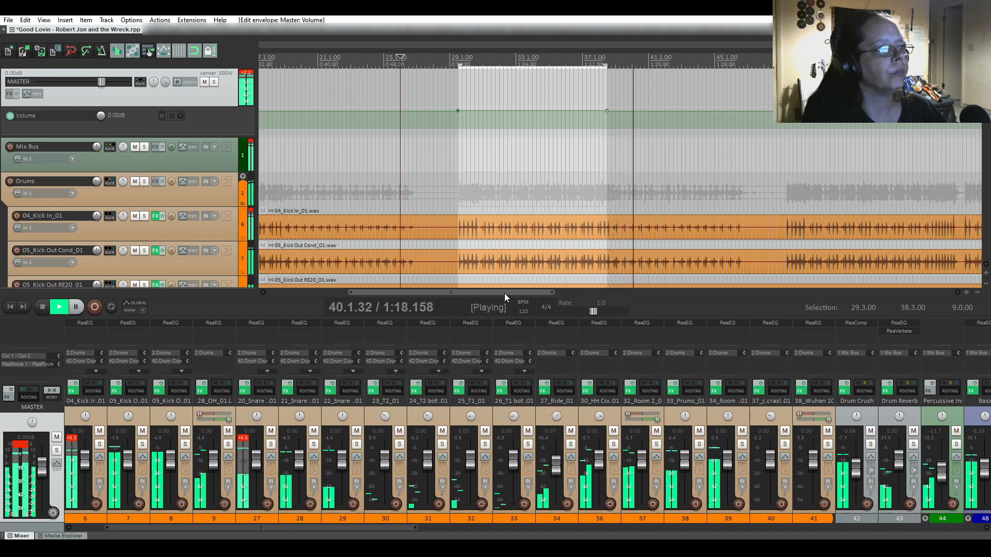
{"action": "key", "text": "space"}
{"action": "left_click_drag", "start_coordinate": [504, 293], "coordinate": [548, 293]}
Set the play position to 49.2.00 and play the song from there, then stop.
{"action": "left_click", "coordinate": [648, 159]}
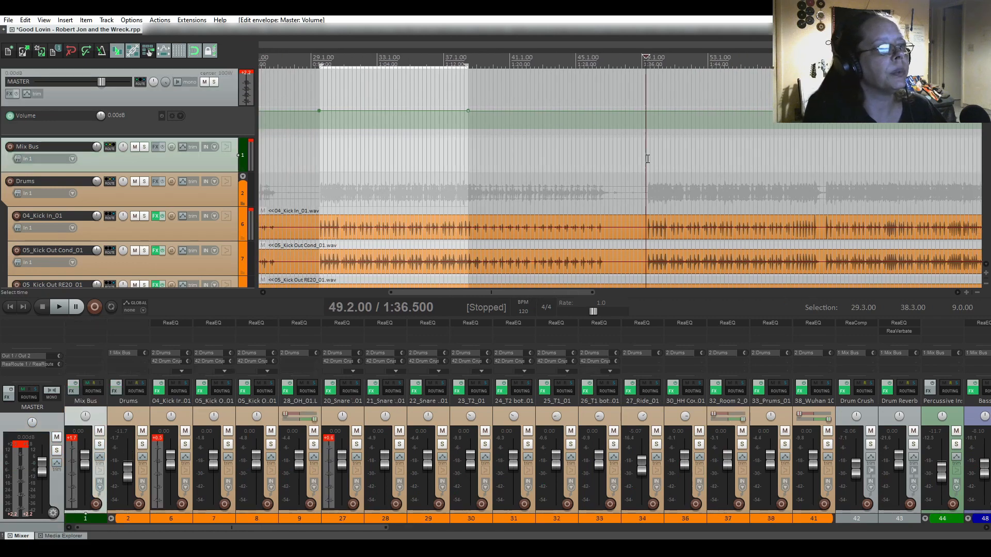
{"action": "key", "text": "space"}
{"action": "key", "text": "space"}
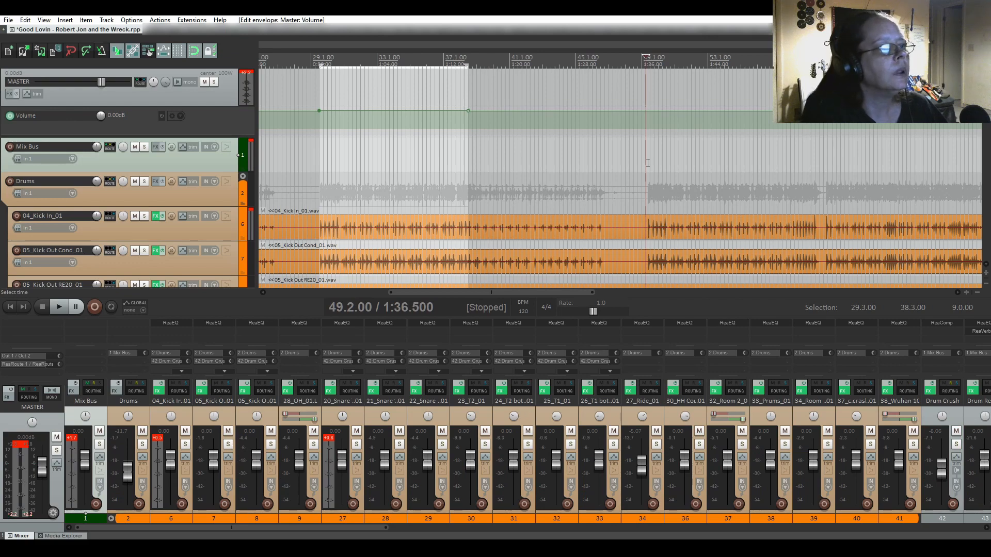
{"action": "key", "text": "space"}
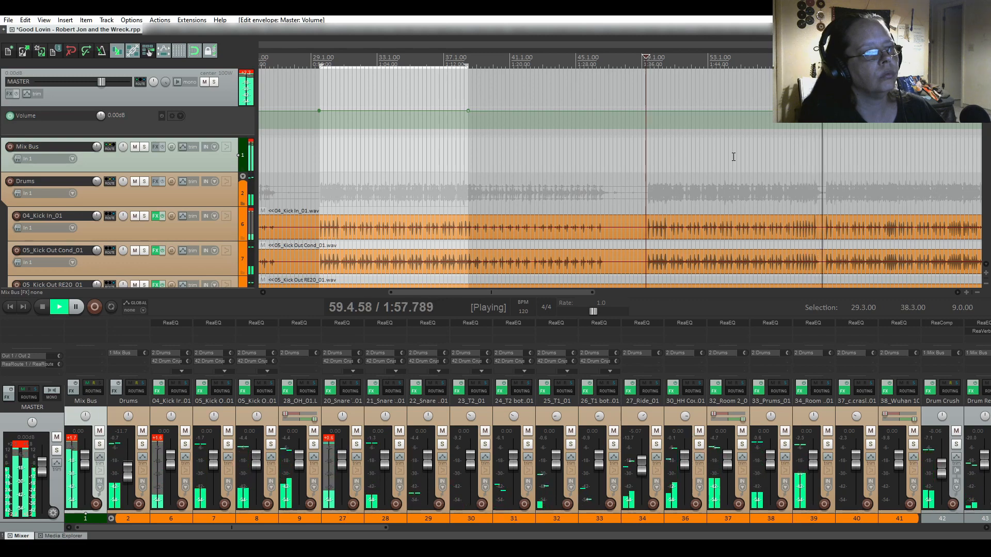
{"action": "key", "text": "space"}
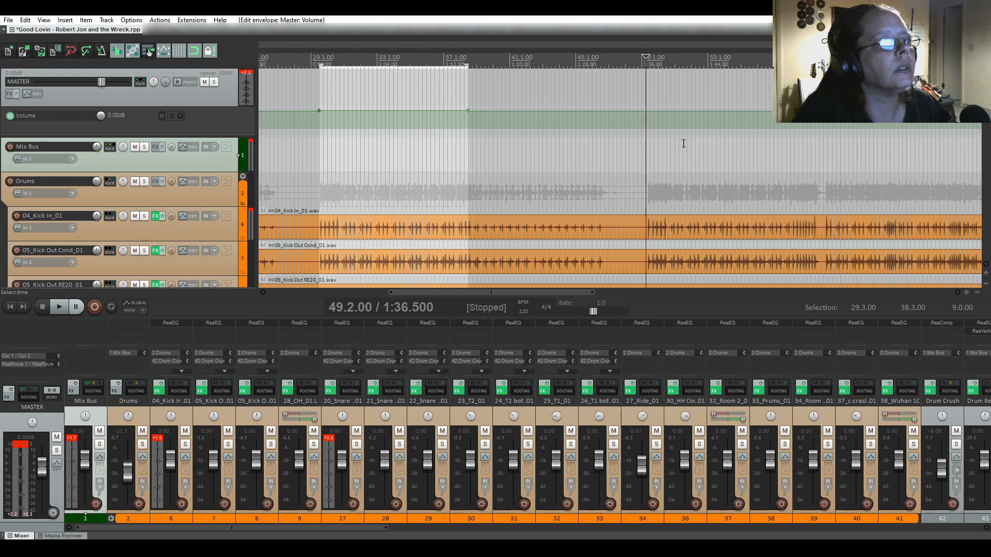
{"action": "left_click_drag", "start_coordinate": [569, 292], "coordinate": [621, 296]}
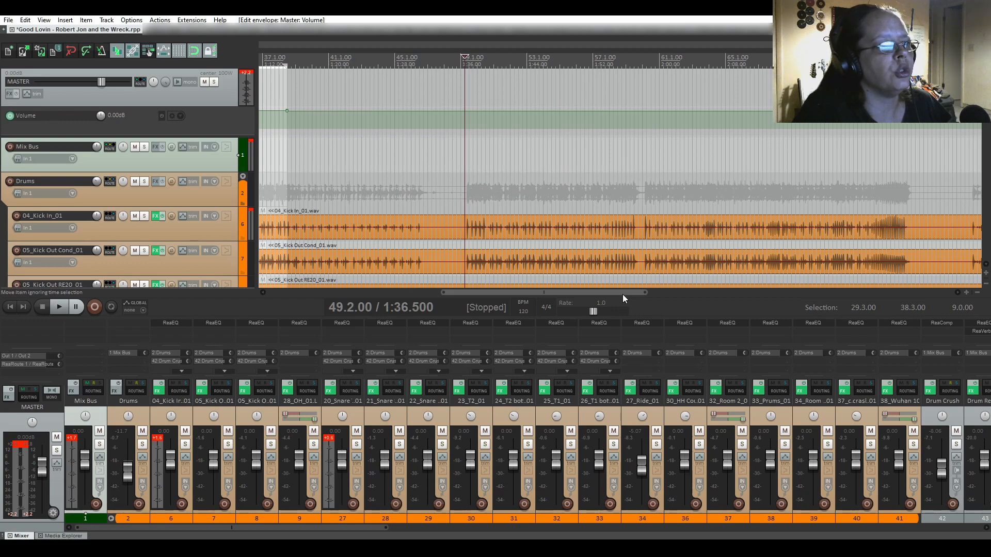
Mark a new time range from 49.2.00, audition from 72.2.00, then park at 79.4.00.
{"action": "left_click_drag", "start_coordinate": [622, 295], "coordinate": [646, 298]}
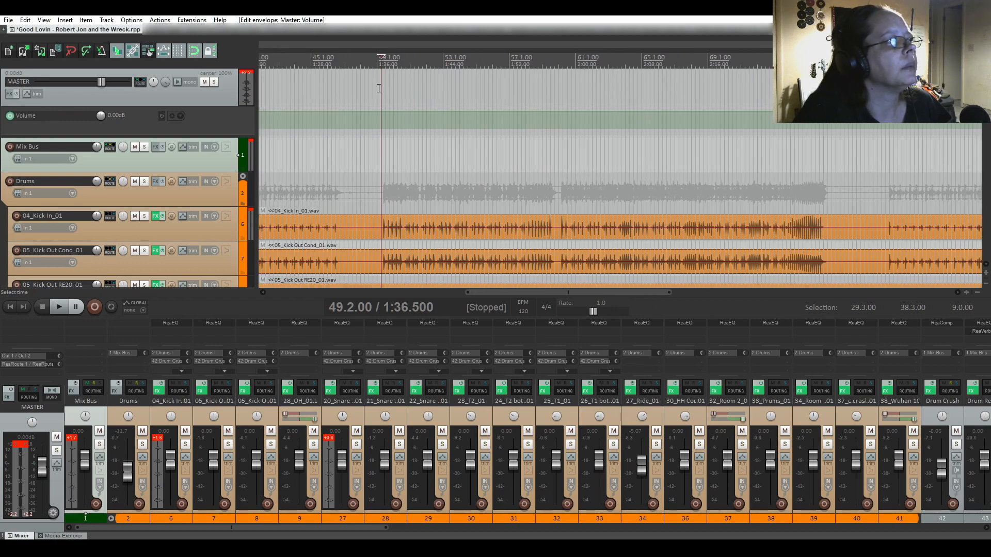
{"action": "left_click_drag", "start_coordinate": [381, 86], "coordinate": [435, 88]}
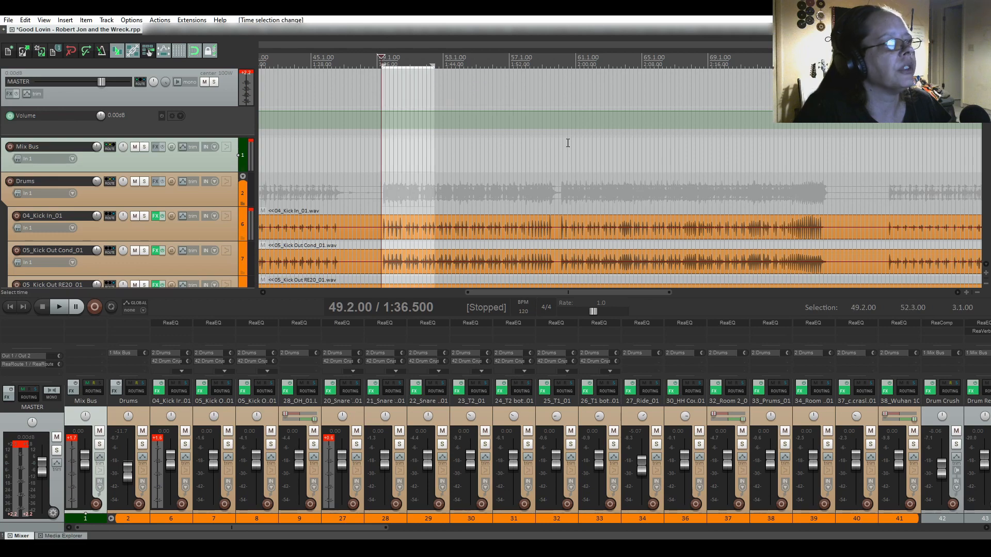
{"action": "left_click", "coordinate": [760, 142]}
{"action": "key", "text": "space"}
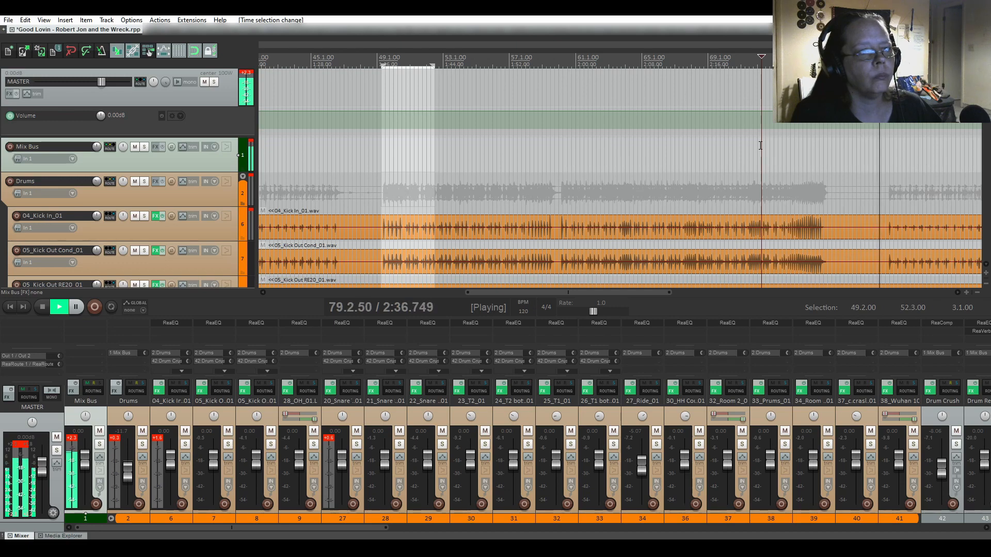
{"action": "key", "text": "space"}
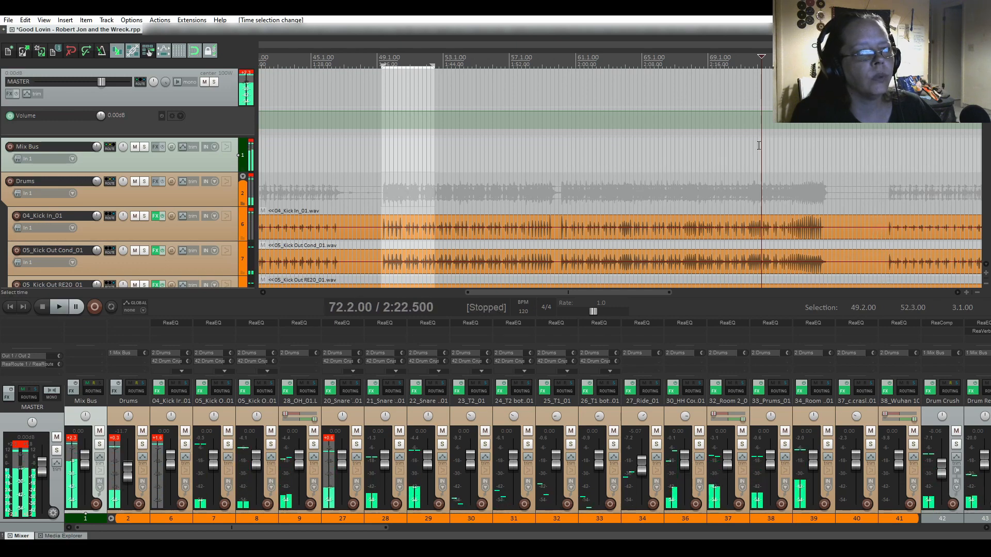
{"action": "left_click", "coordinate": [886, 222]}
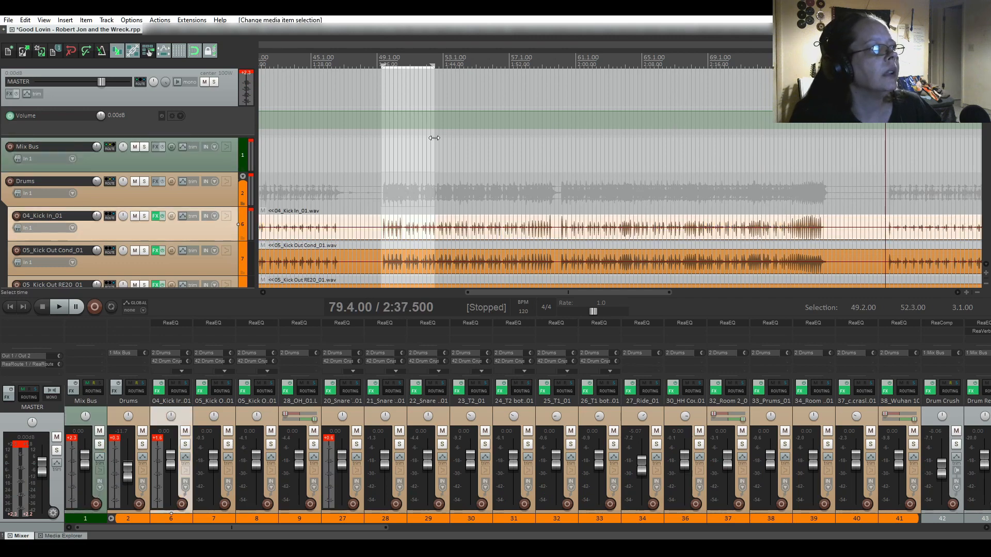
Extend the time range to 79.4.00 and raise the master volume envelope across it.
{"action": "left_click_drag", "start_coordinate": [434, 139], "coordinate": [885, 161]}
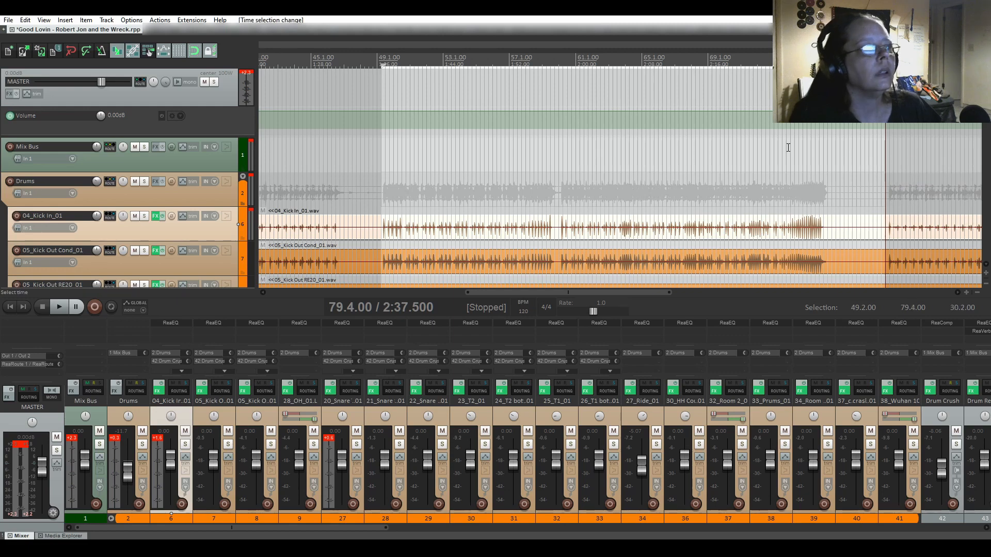
{"action": "left_click", "coordinate": [631, 114]}
{"action": "key", "text": "ctrl+shift+e"}
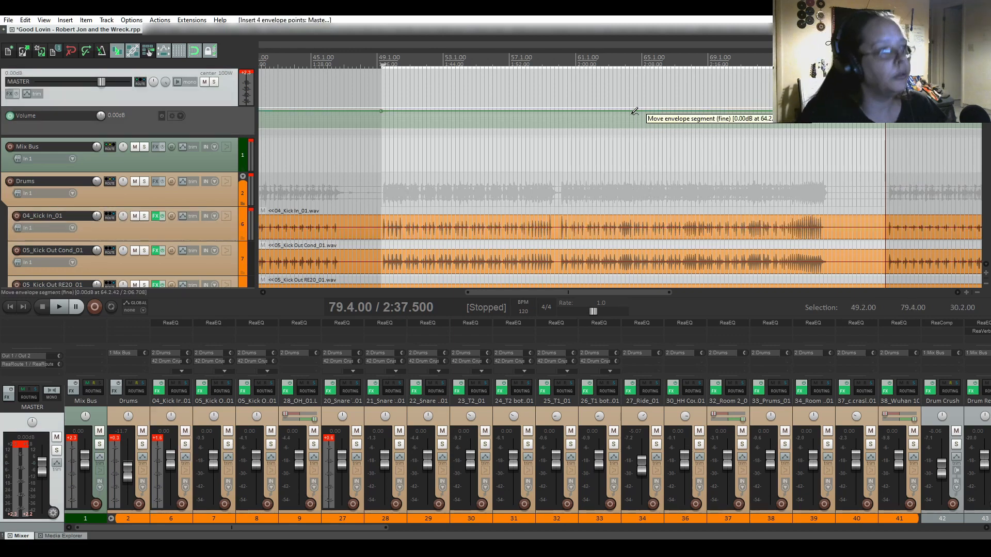
{"action": "left_click_drag", "start_coordinate": [627, 112], "coordinate": [627, 110]}
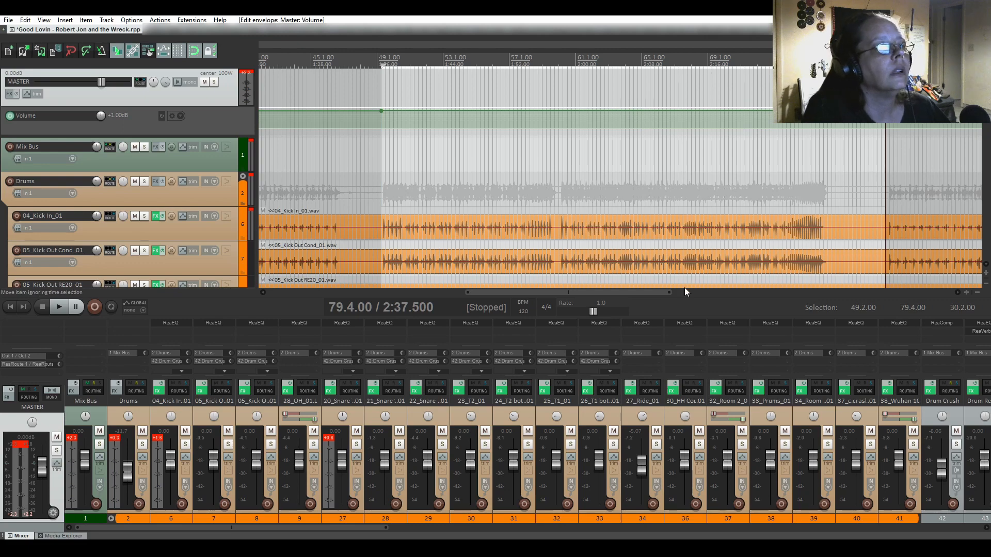
Raise the master volume envelope +1.00 dB over 94.3.00–122.1.00, then clear the selection.
{"action": "left_click_drag", "start_coordinate": [648, 293], "coordinate": [782, 291]}
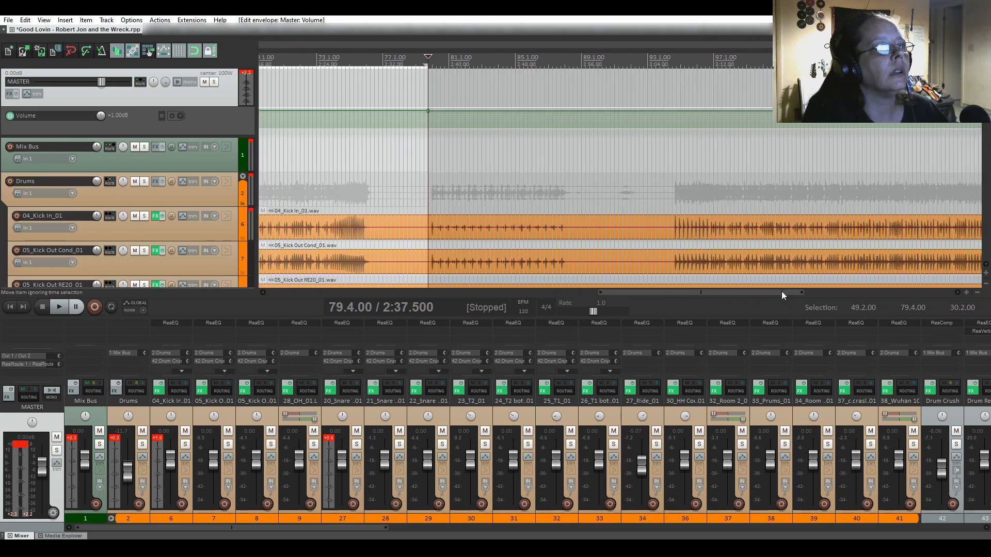
{"action": "left_click", "coordinate": [674, 157]}
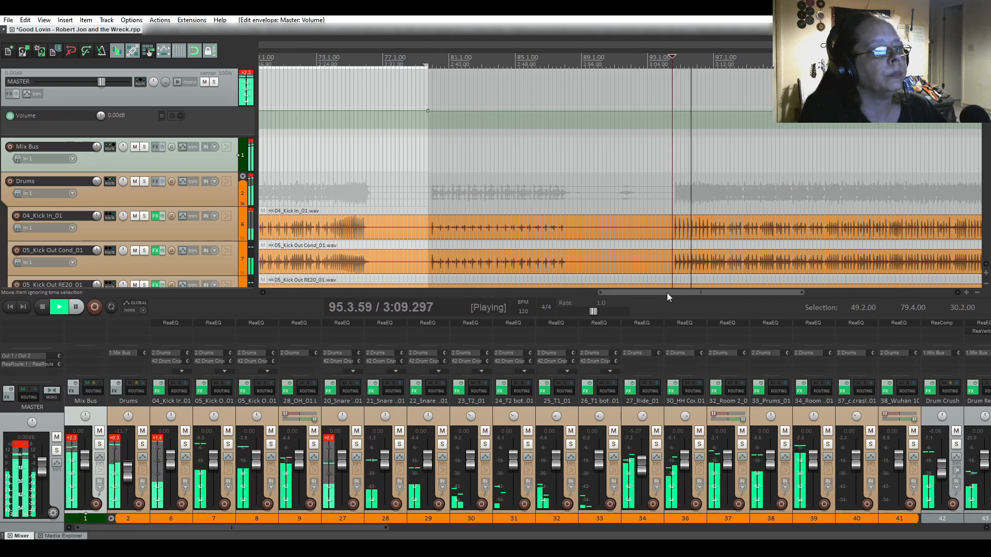
{"action": "left_click_drag", "start_coordinate": [667, 293], "coordinate": [735, 293]}
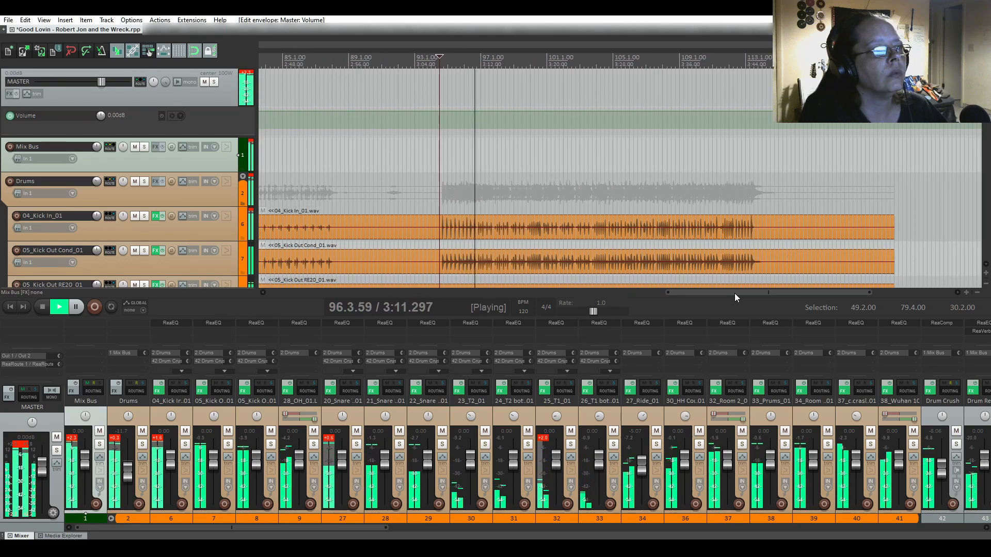
{"action": "key", "text": "space"}
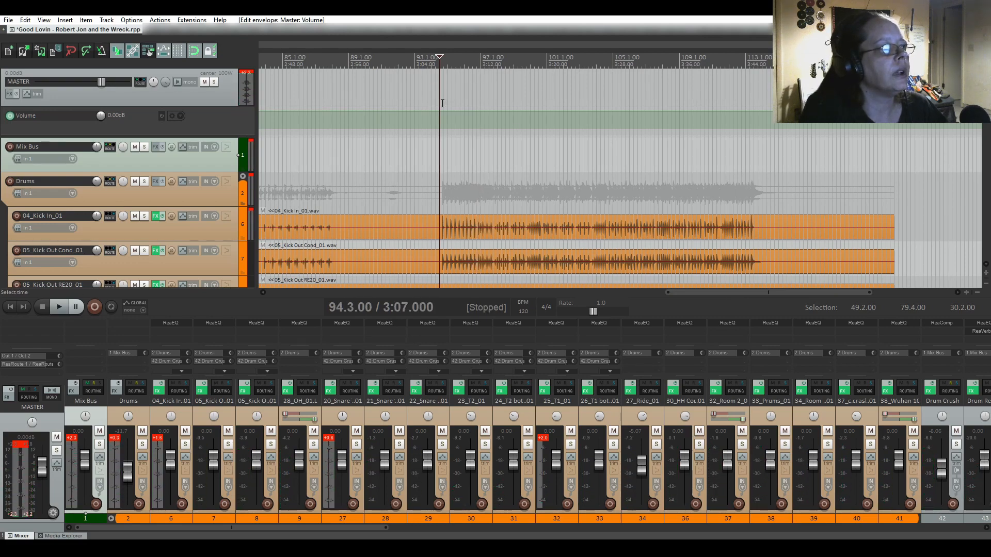
{"action": "left_click_drag", "start_coordinate": [443, 103], "coordinate": [894, 181]}
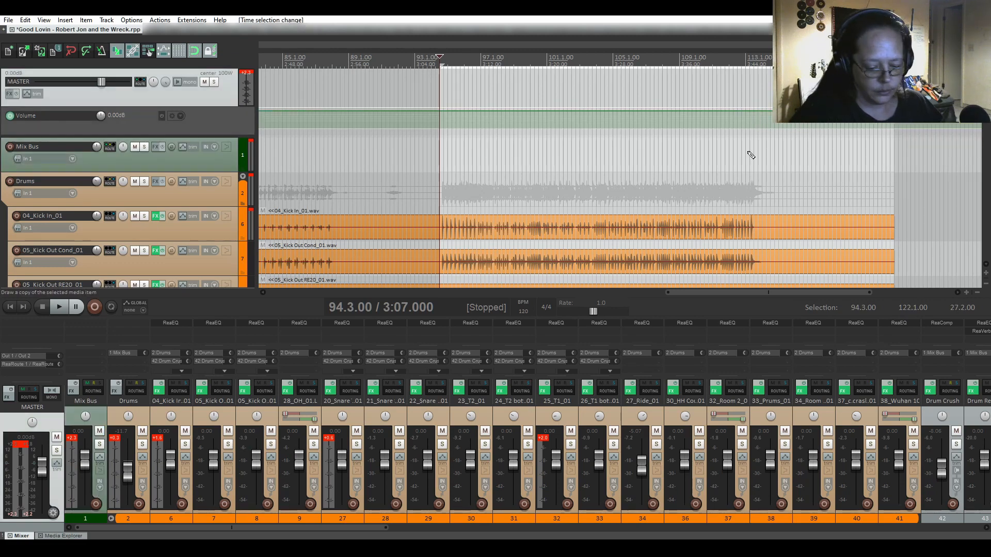
{"action": "left_click_drag", "start_coordinate": [689, 119], "coordinate": [689, 107]}
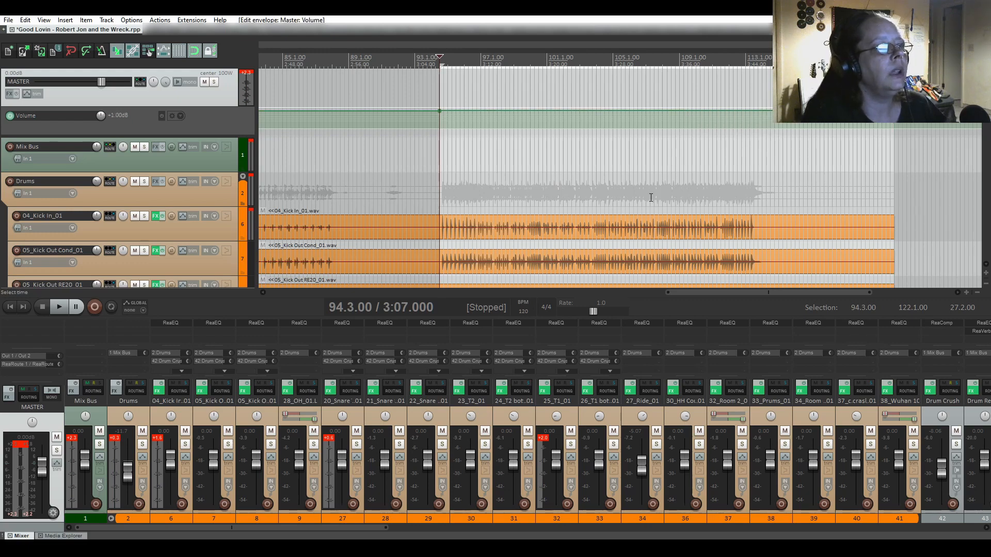
{"action": "key", "text": "Escape"}
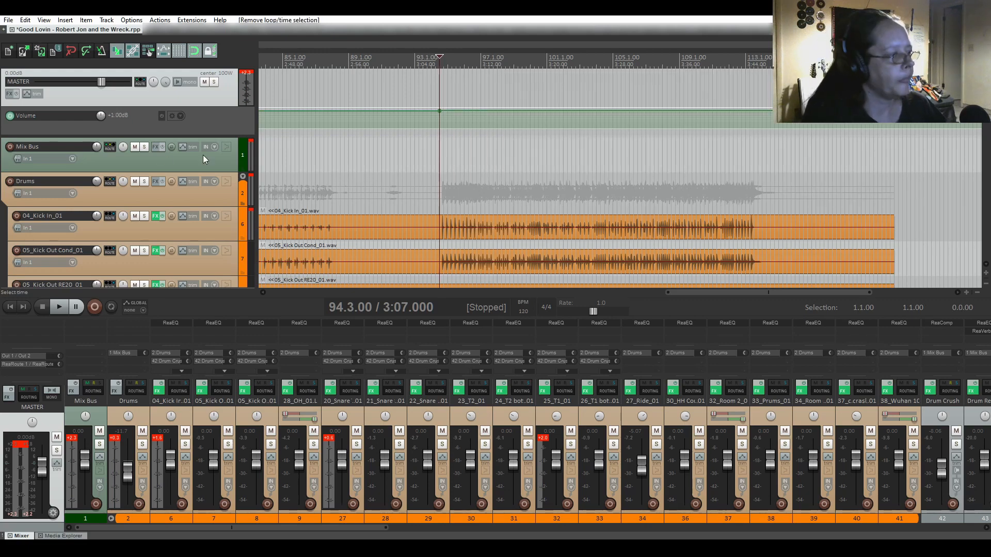
Return to the project start, save Good Lovin, and open the empty Mix Bus FX chain.
{"action": "left_click", "coordinate": [11, 307]}
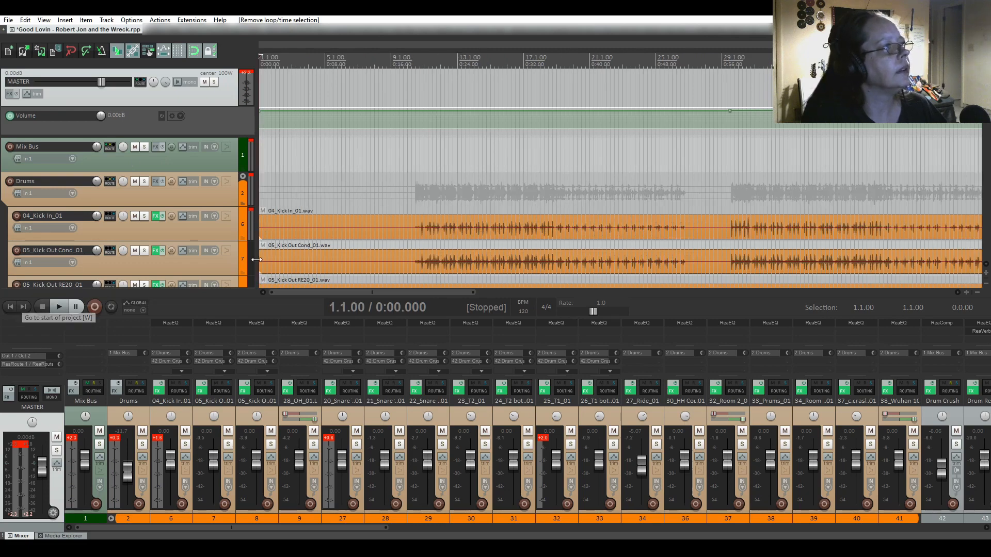
{"action": "left_click", "coordinate": [41, 52]}
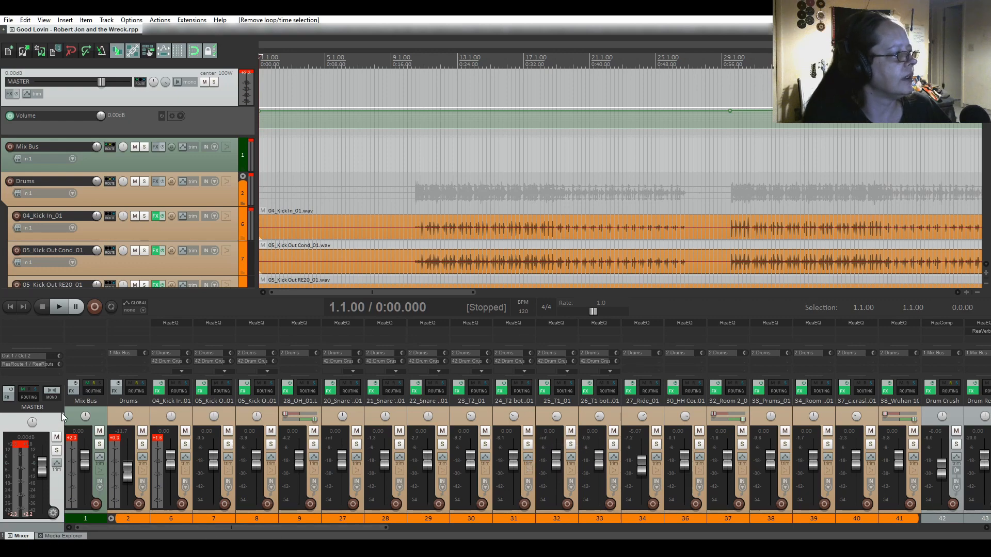
{"action": "left_click", "coordinate": [71, 390]}
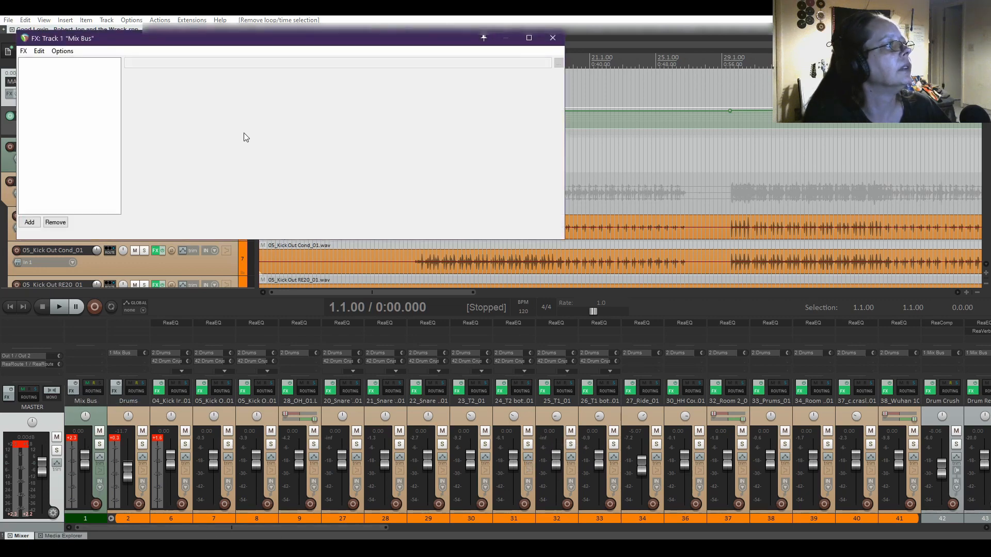
Add the Nova67P compressor from the Compressor folder to the Mix Bus chain.
{"action": "left_click_drag", "start_coordinate": [248, 46], "coordinate": [505, 150]}
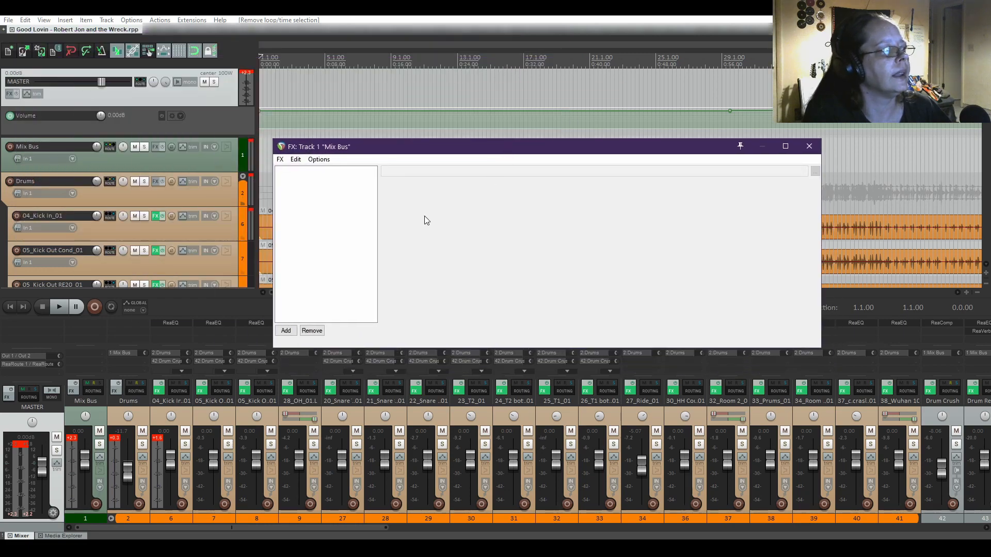
{"action": "left_click", "coordinate": [286, 331]}
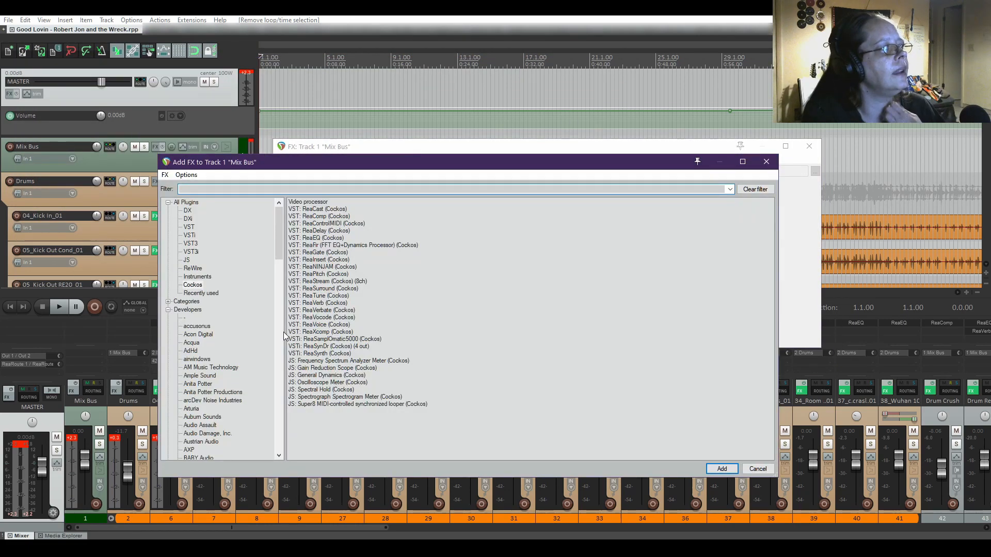
{"action": "left_click", "coordinate": [197, 285]}
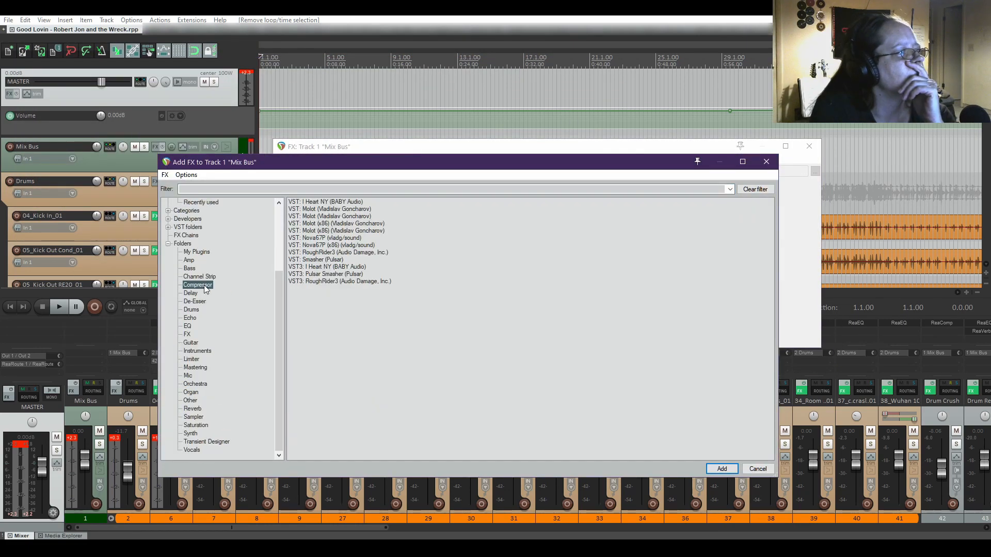
{"action": "left_click", "coordinate": [339, 246]}
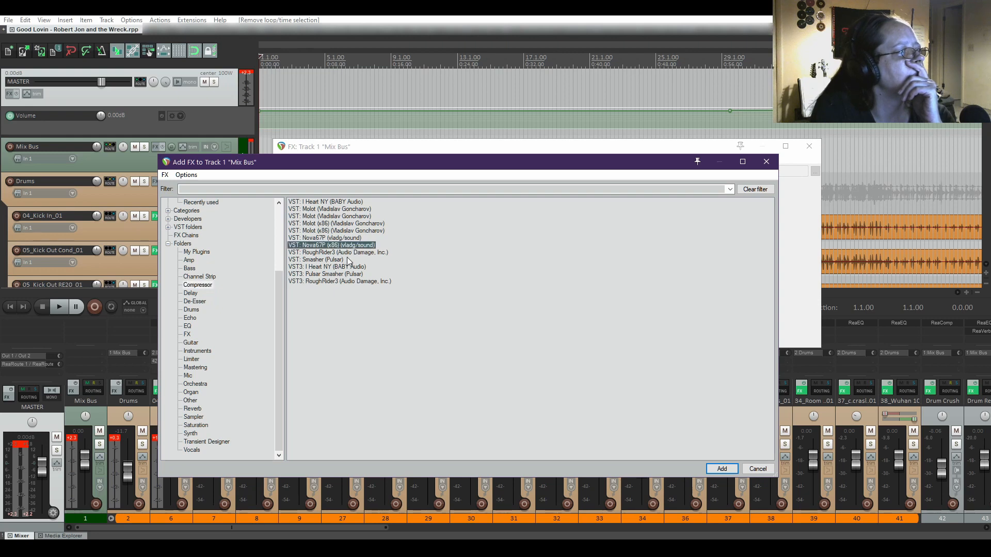
{"action": "left_click", "coordinate": [722, 468]}
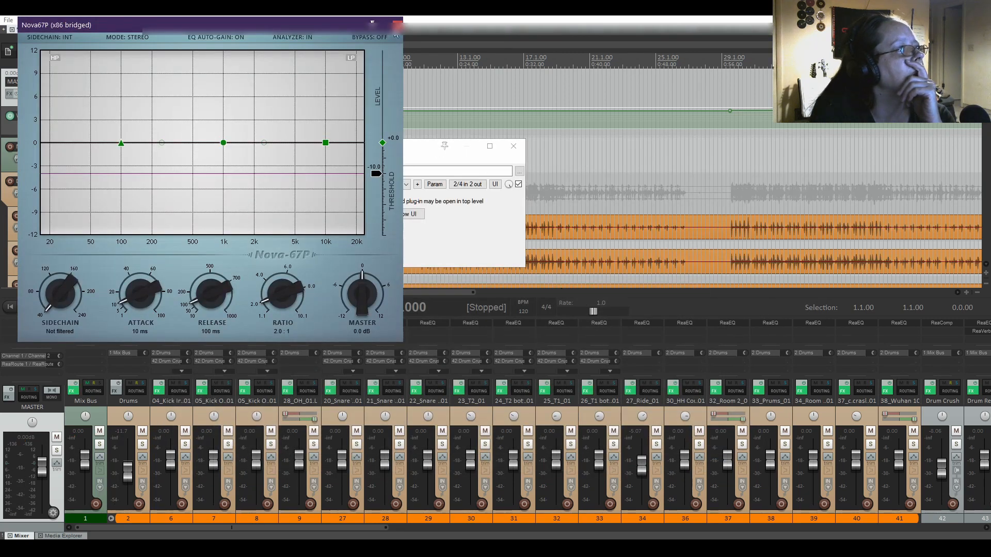
{"action": "left_click", "coordinate": [396, 24]}
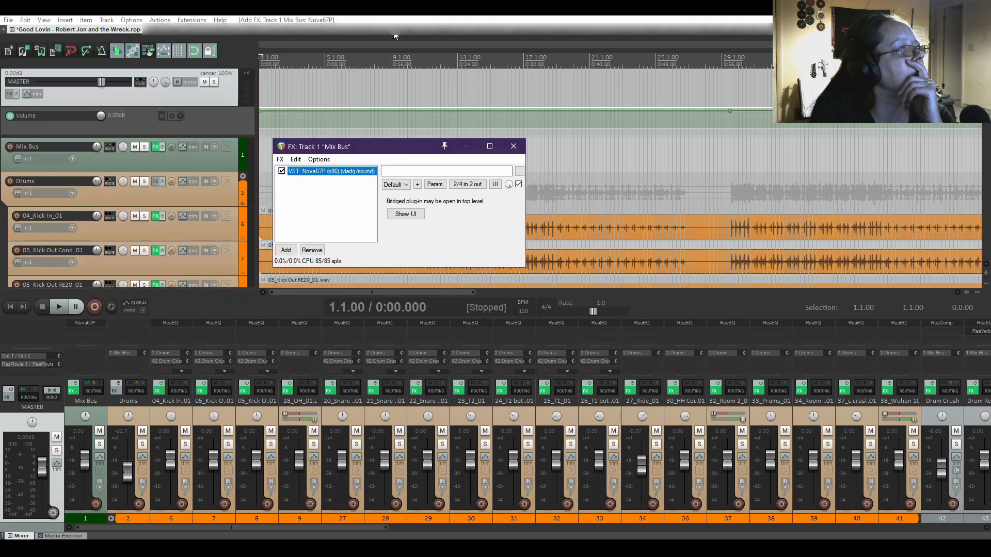
Add Limiter No6 after Nova67P on the Mix Bus chain.
{"action": "left_click", "coordinate": [285, 250]}
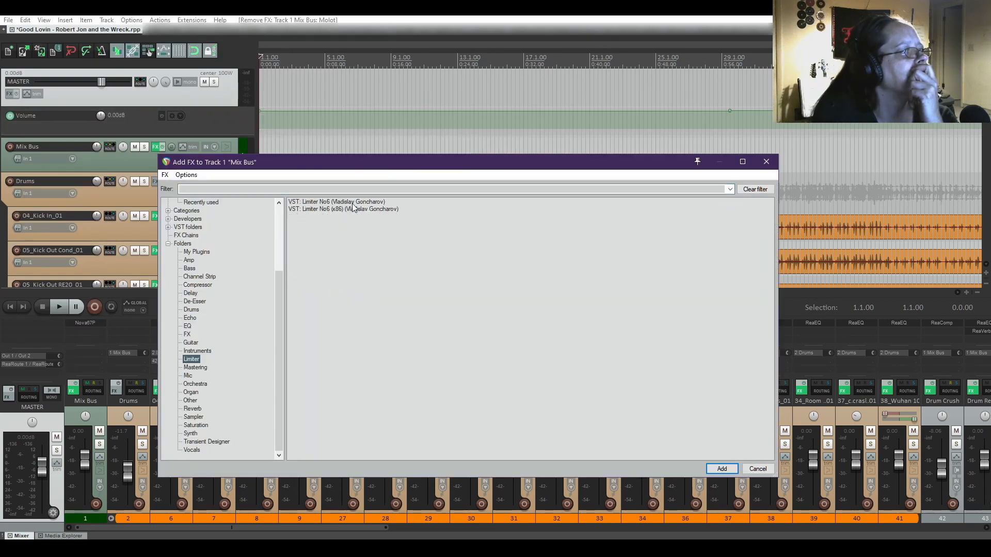
{"action": "double_click", "coordinate": [353, 209]}
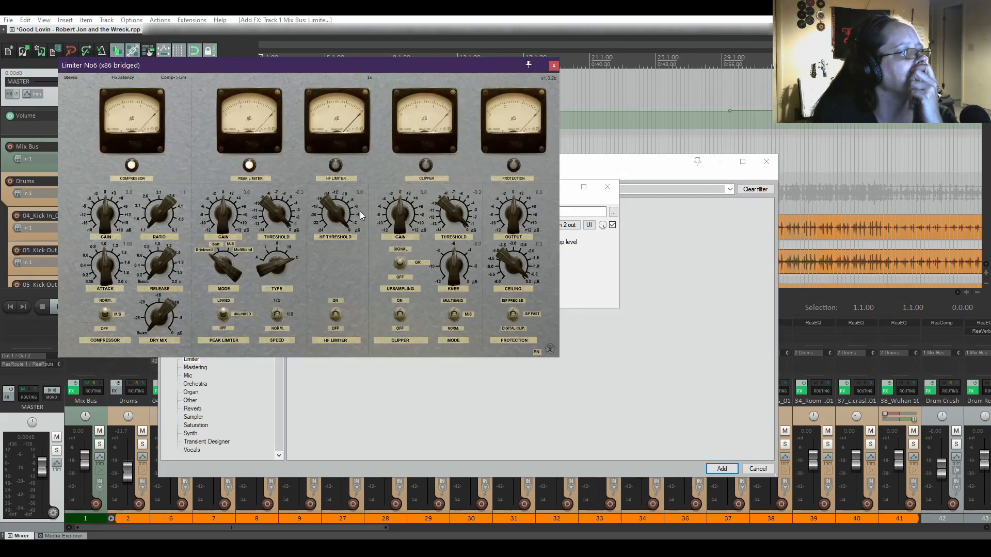
{"action": "left_click_drag", "start_coordinate": [356, 65], "coordinate": [767, 185]}
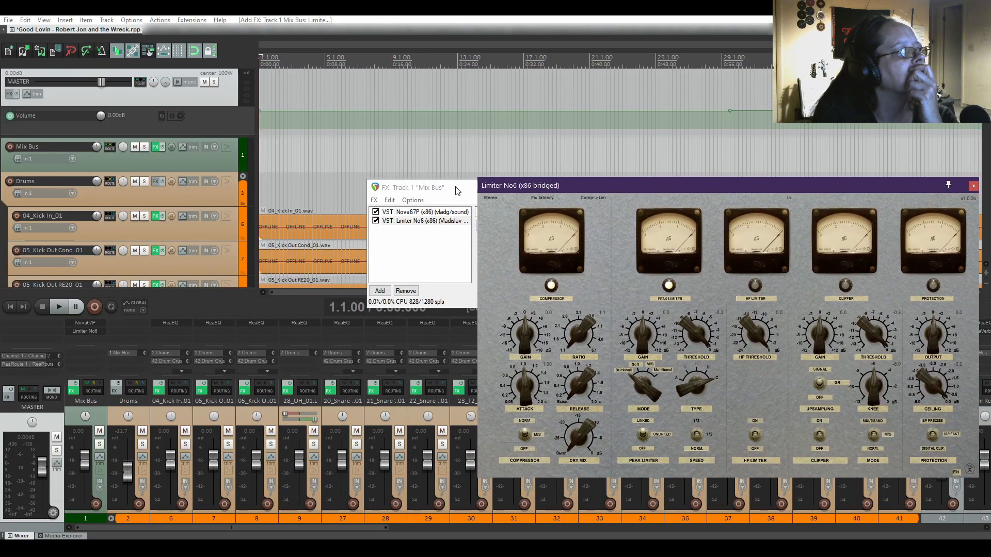
{"action": "left_click_drag", "start_coordinate": [457, 191], "coordinate": [360, 193]}
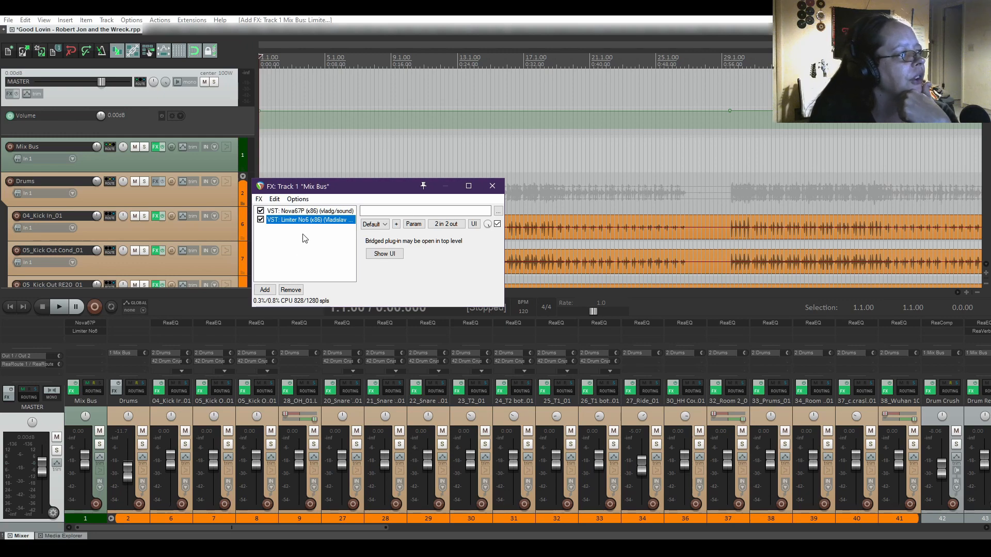
Open the Nova67P settings and start playback from about 0:20.
{"action": "left_click", "coordinate": [303, 211]}
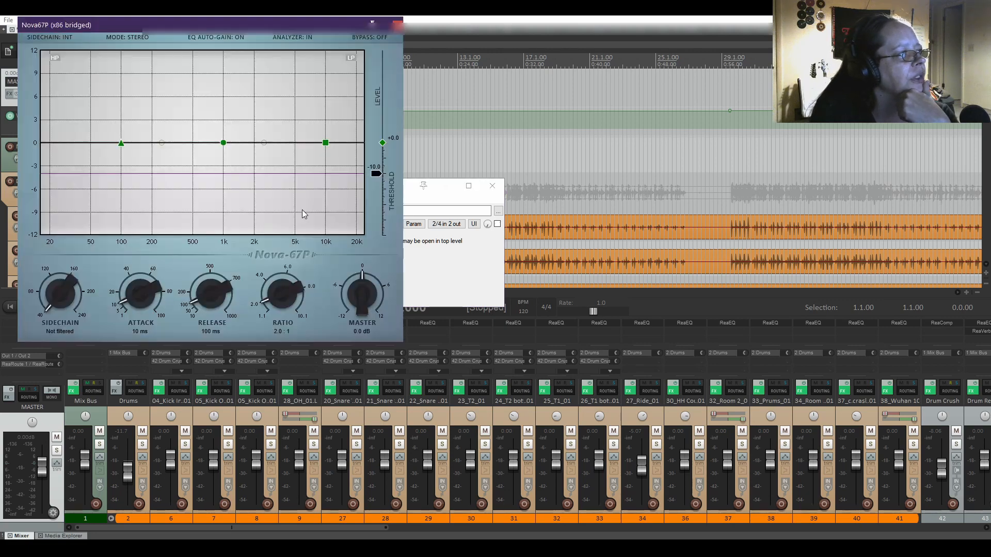
{"action": "left_click_drag", "start_coordinate": [190, 24], "coordinate": [551, 109]}
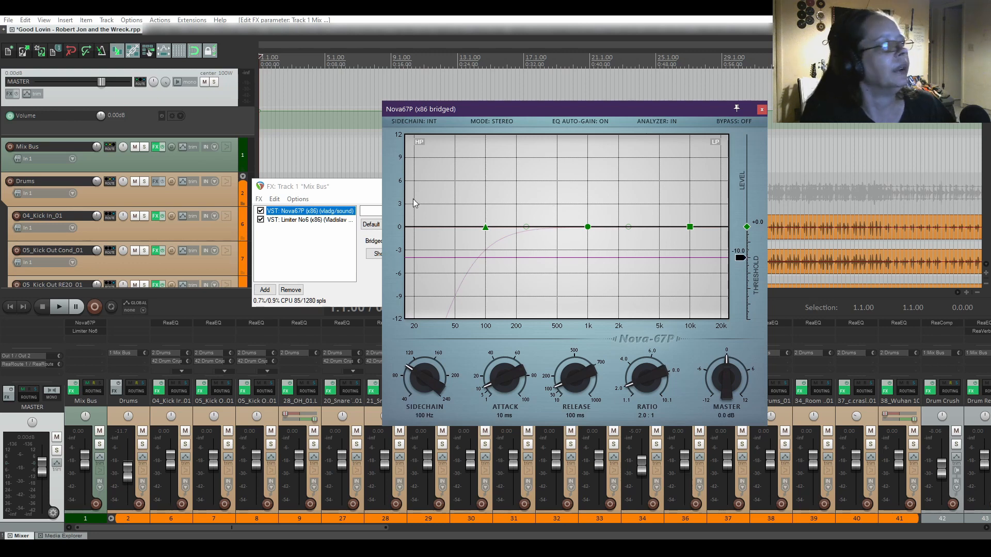
{"action": "left_click", "coordinate": [498, 18]}
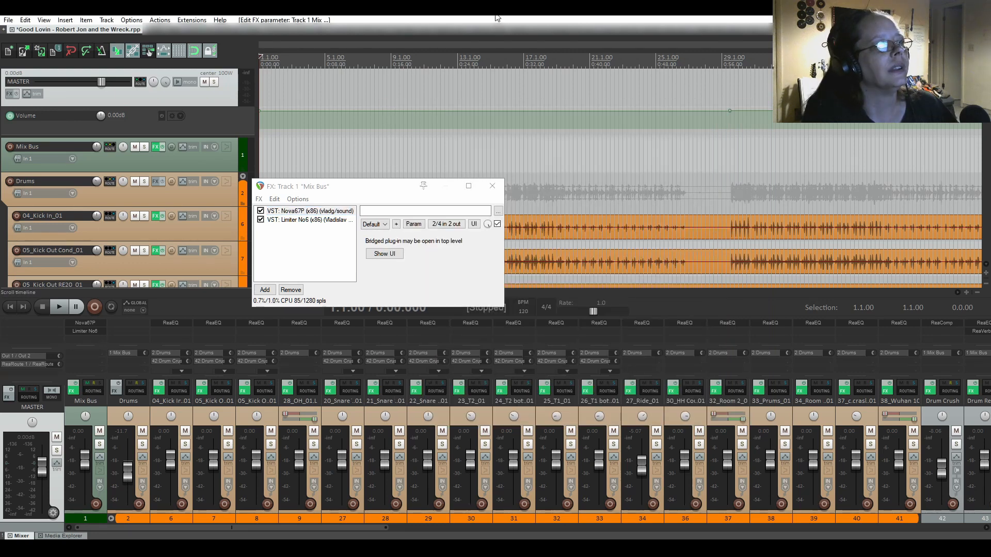
{"action": "key", "text": "space"}
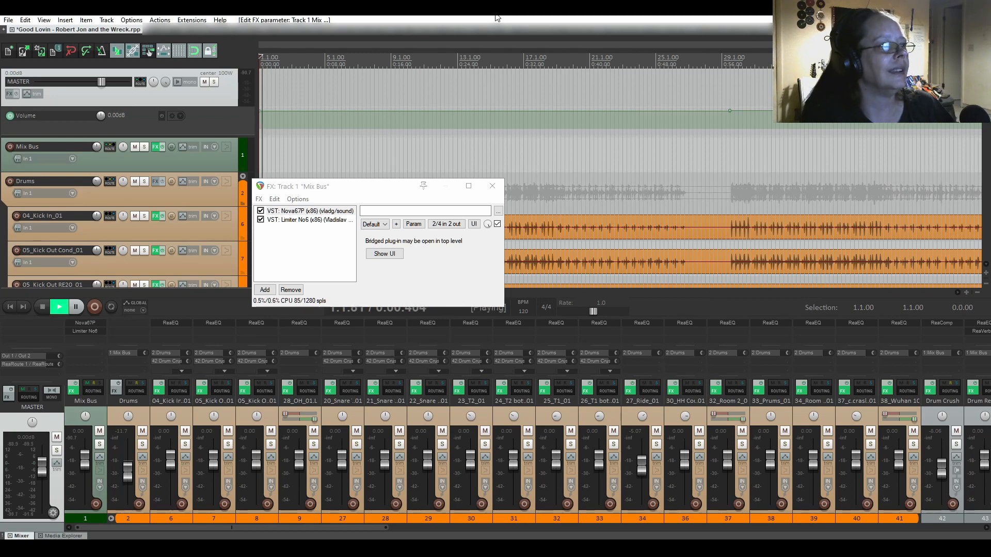
{"action": "left_click", "coordinate": [428, 79]}
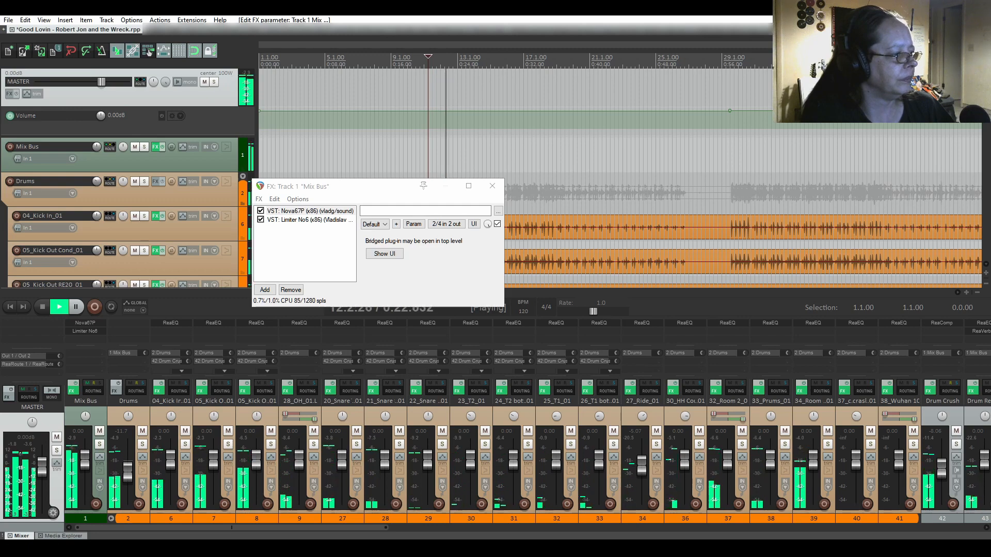
Raise the Nova67P threshold from -10 dB to about -1.5 dB, then stop playback.
{"action": "left_click", "coordinate": [382, 512]}
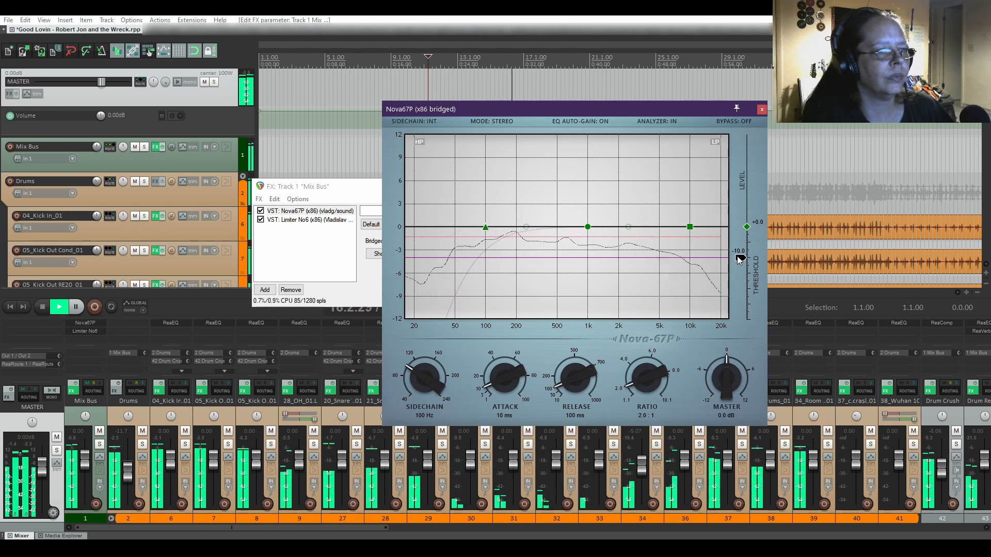
{"action": "left_click_drag", "start_coordinate": [740, 258], "coordinate": [739, 241]}
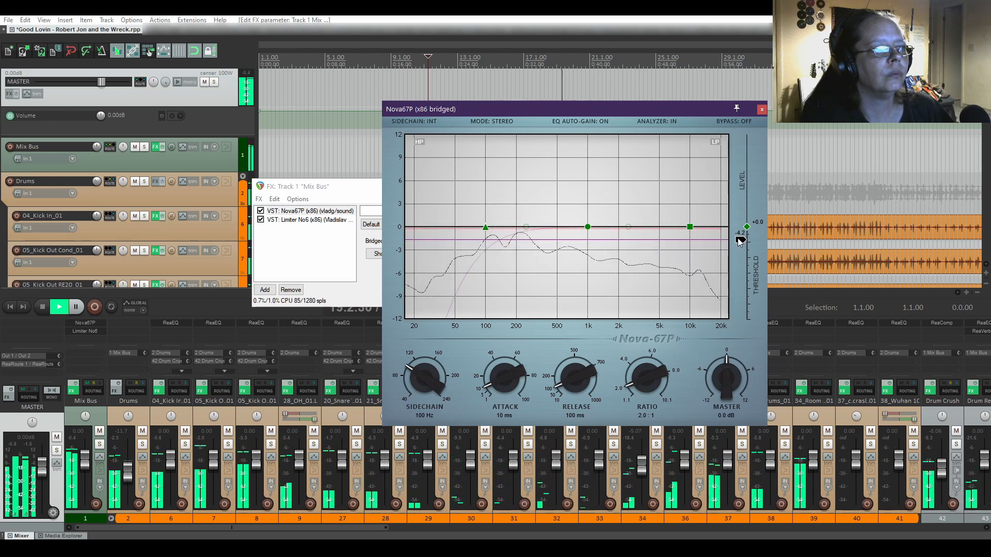
{"action": "left_click_drag", "start_coordinate": [739, 241], "coordinate": [739, 233]}
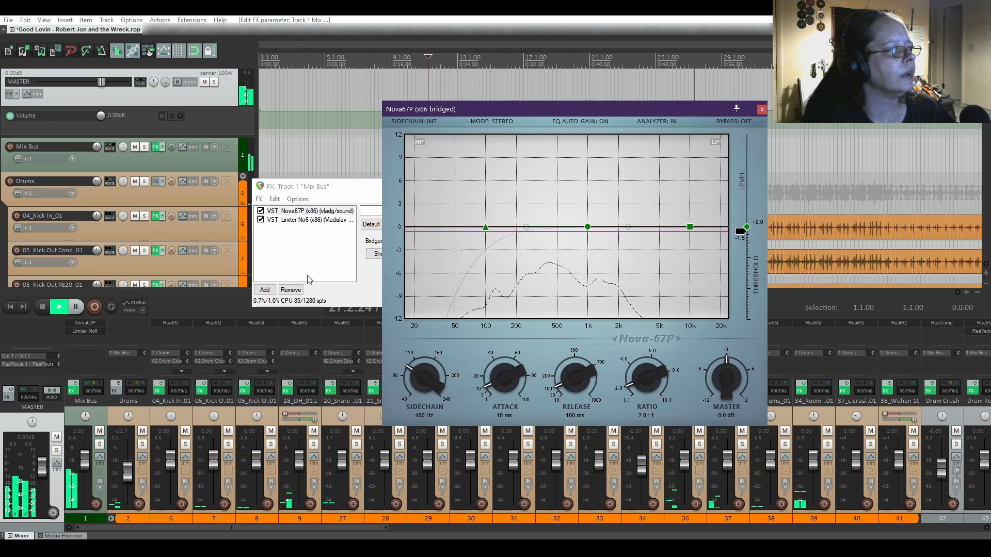
{"action": "left_click", "coordinate": [43, 309]}
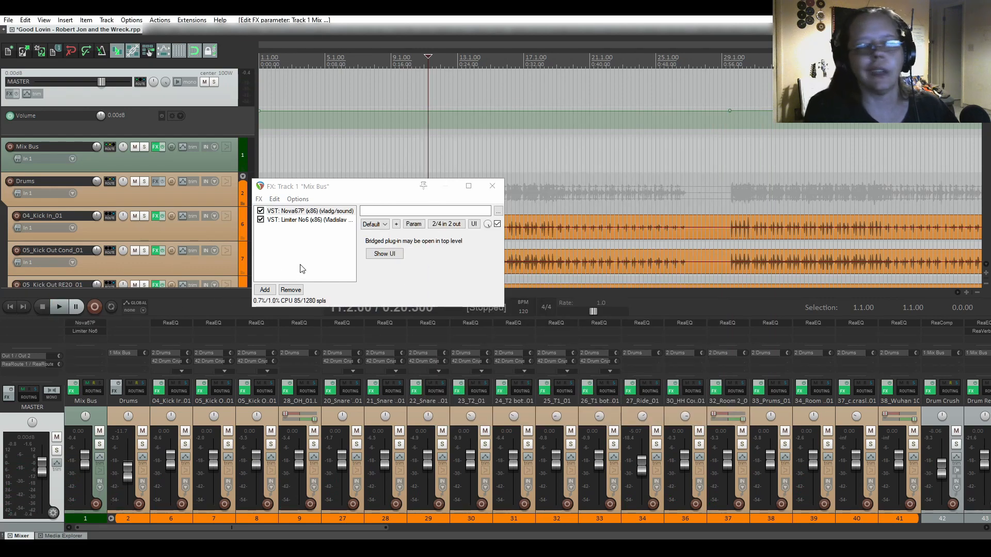
Open the Limiter No6 settings and start playback of the mix.
{"action": "double_click", "coordinate": [299, 221]}
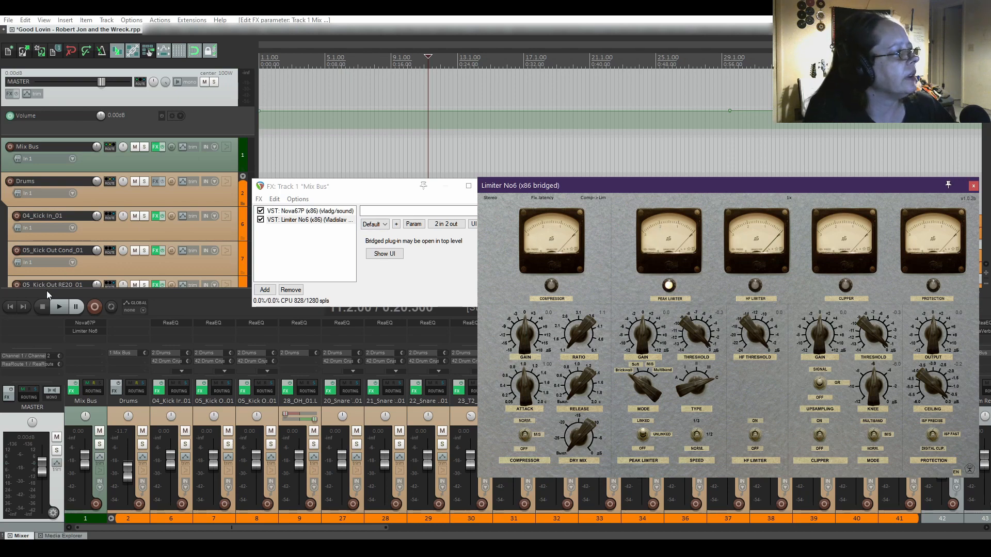
{"action": "left_click", "coordinate": [58, 310]}
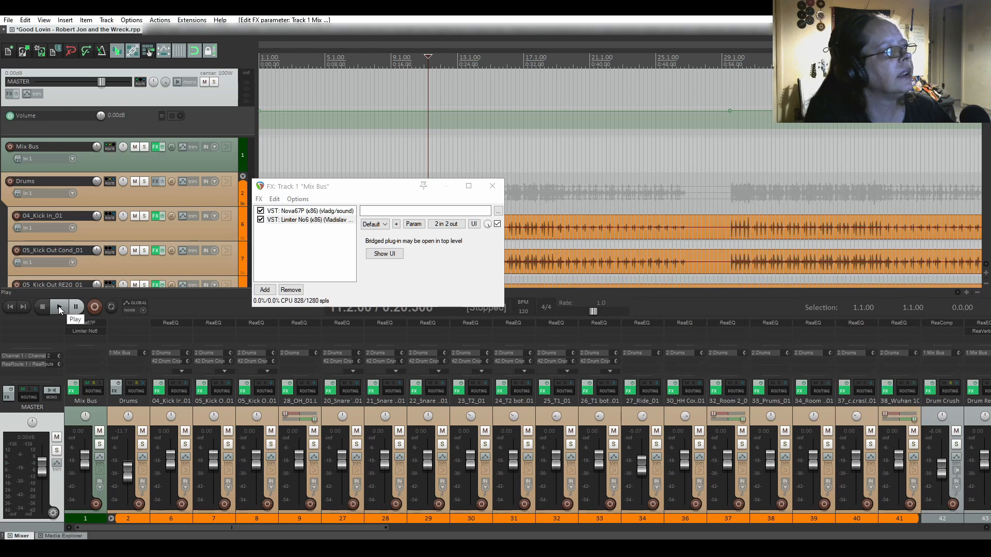
{"action": "left_click", "coordinate": [58, 308]}
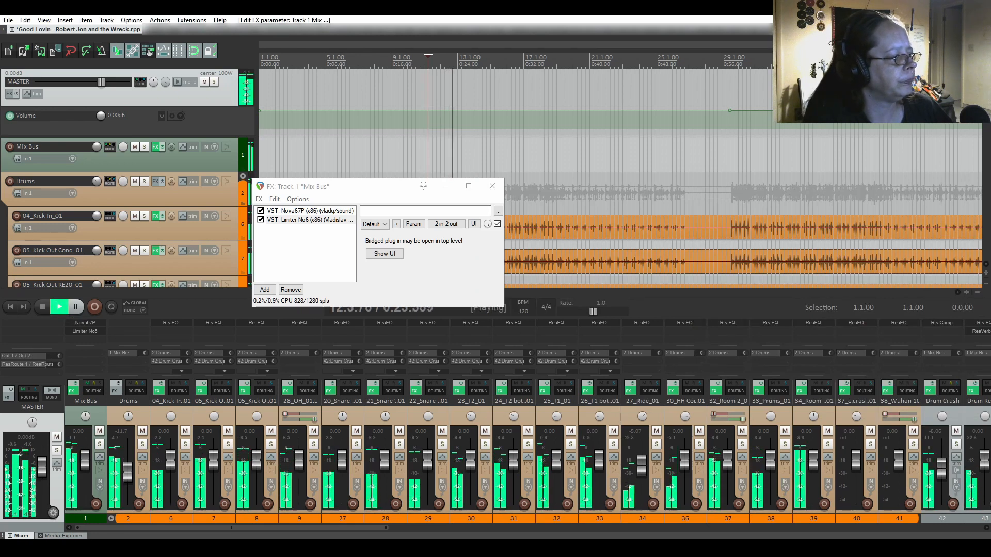
Bring the Nova67P window forward and move it left beside Limiter No6.
{"action": "mouse_move", "coordinate": [371, 547]}
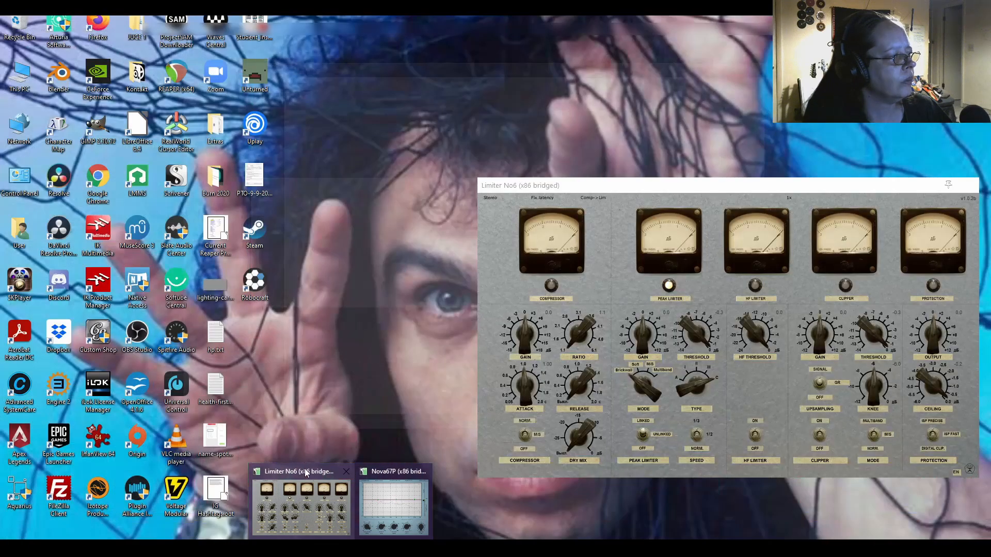
{"action": "left_click", "coordinate": [304, 468]}
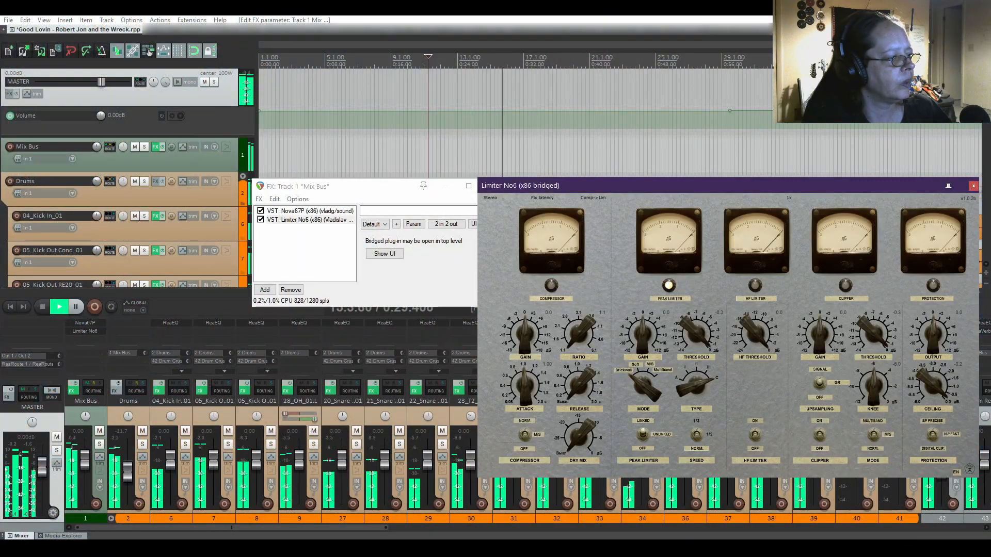
{"action": "mouse_move", "coordinate": [371, 547]}
{"action": "left_click", "coordinate": [406, 508]}
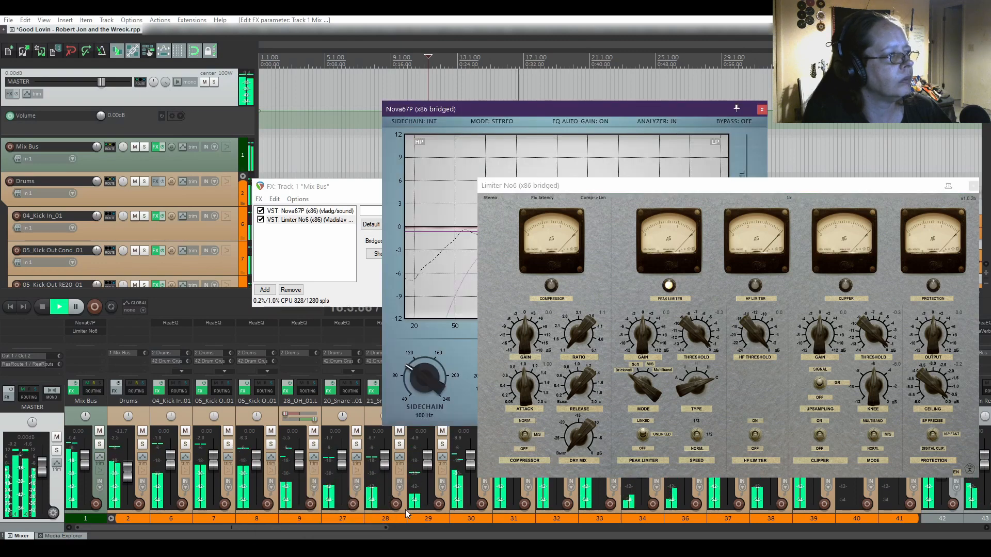
{"action": "left_click_drag", "start_coordinate": [692, 109], "coordinate": [395, 118]}
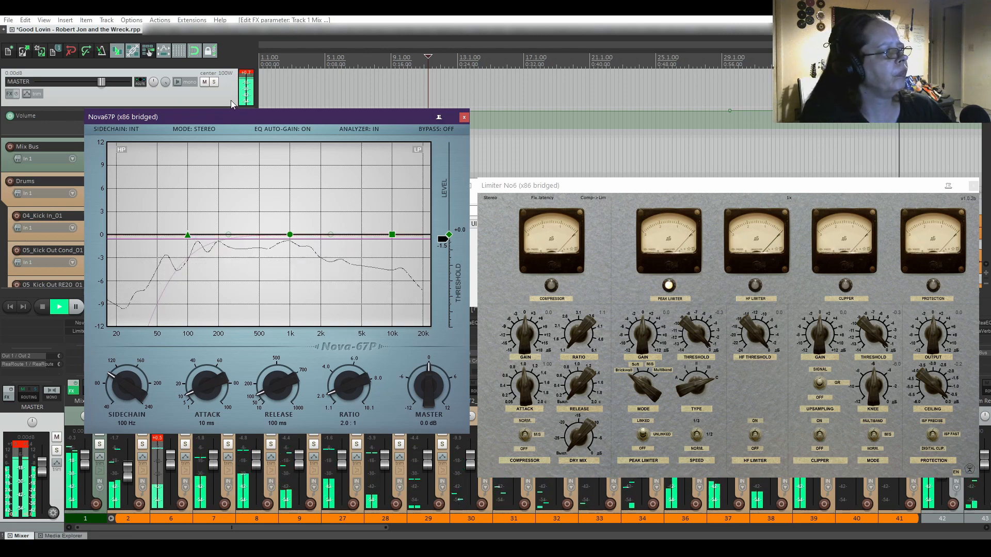
Stop, reset the master and track peak meters, and replay from around bar 29.
{"action": "left_click", "coordinate": [45, 308]}
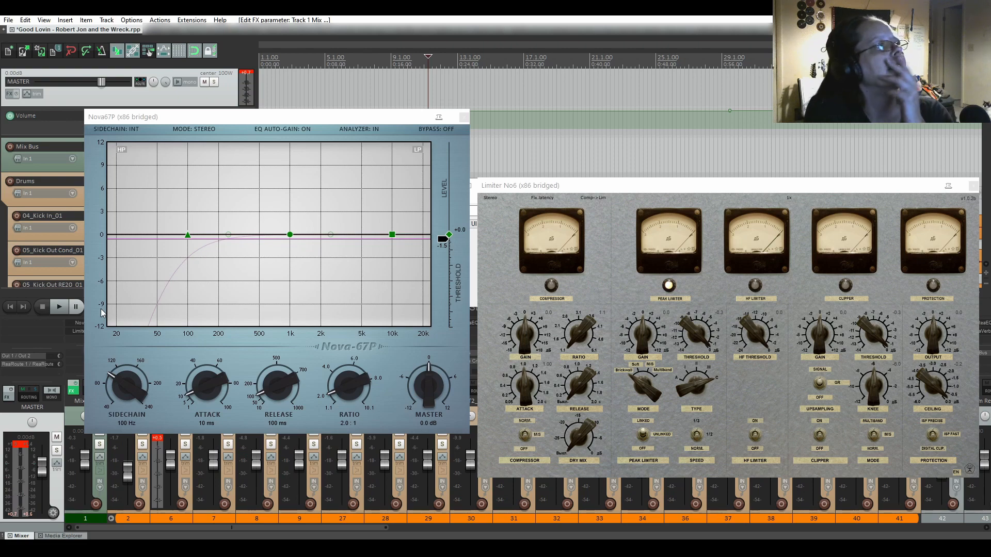
{"action": "left_click", "coordinate": [28, 453]}
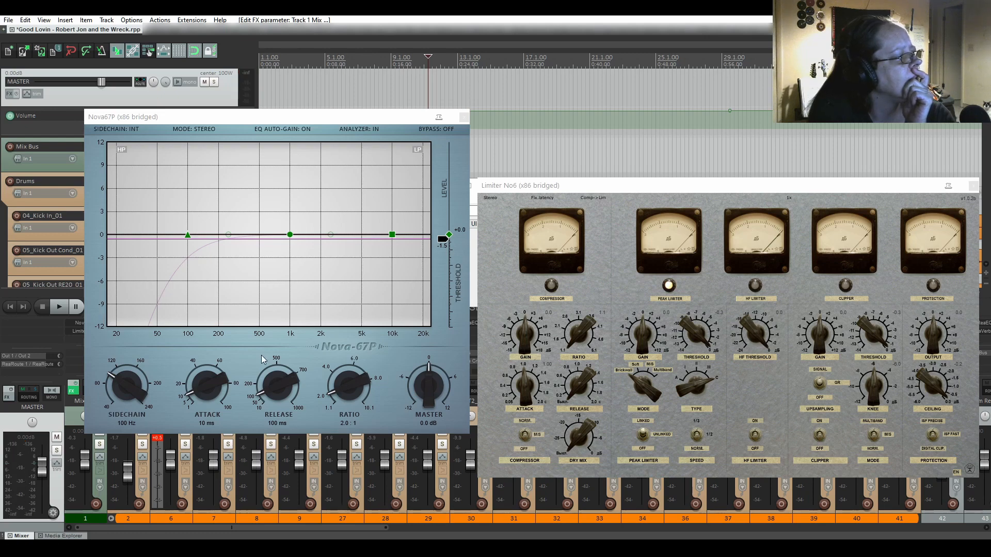
{"action": "left_click", "coordinate": [160, 445]}
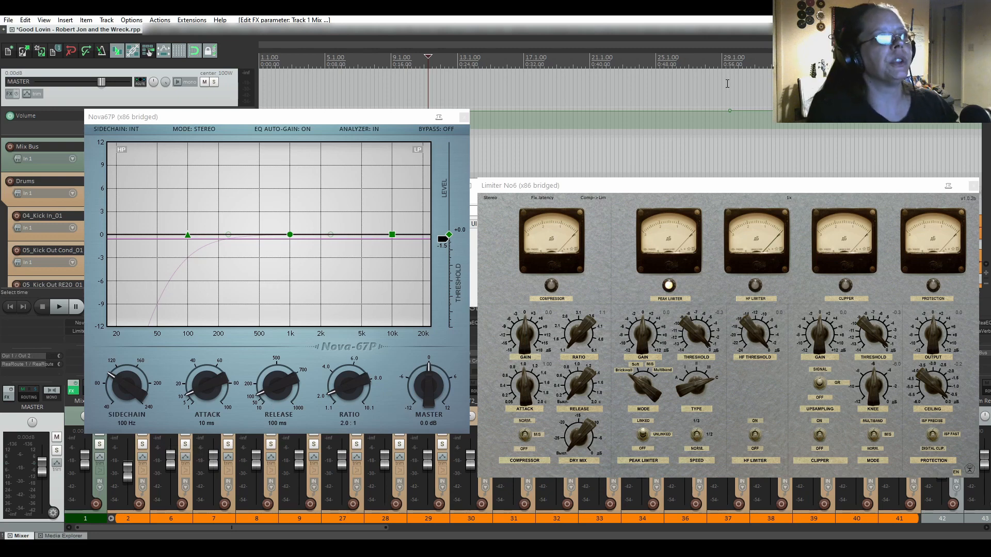
{"action": "left_click", "coordinate": [727, 82]}
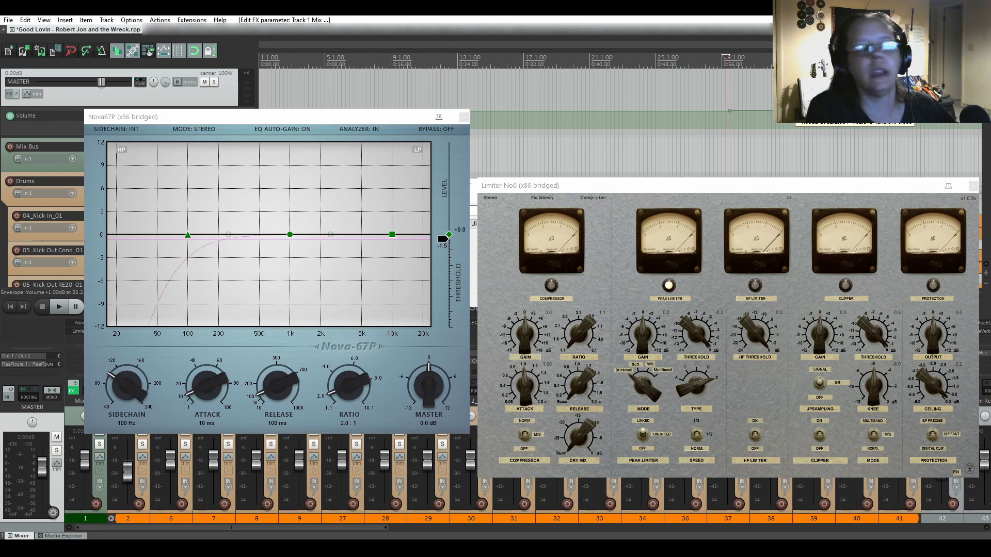
{"action": "key", "text": "space"}
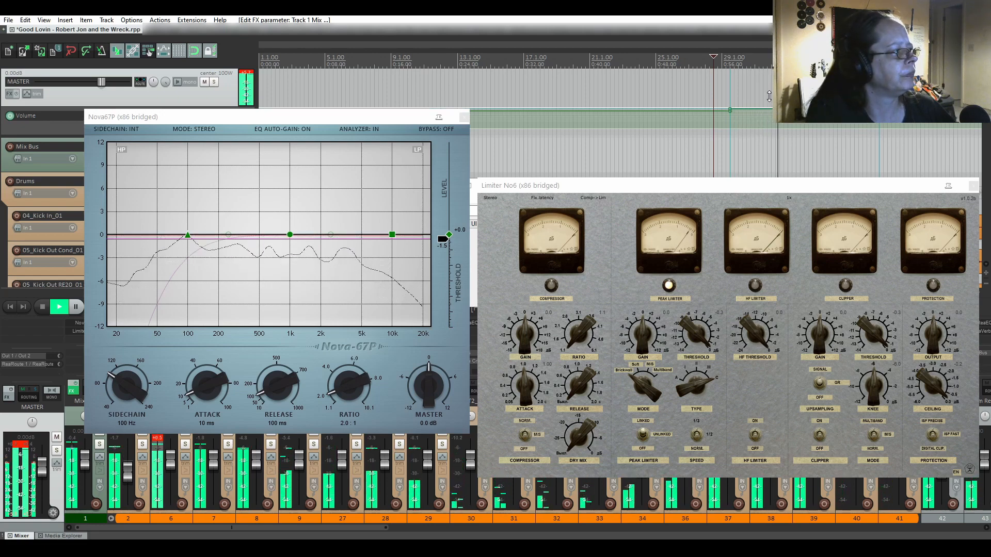
Nudge the master volume envelope near bar 29, audition it, and reset the master meter.
{"action": "key", "text": "space"}
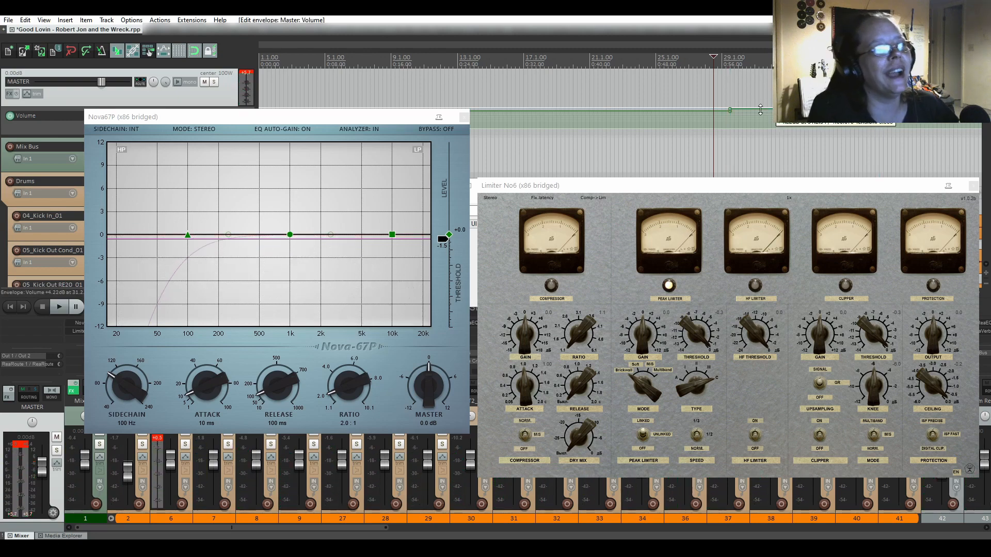
{"action": "left_click_drag", "start_coordinate": [760, 110], "coordinate": [760, 116]}
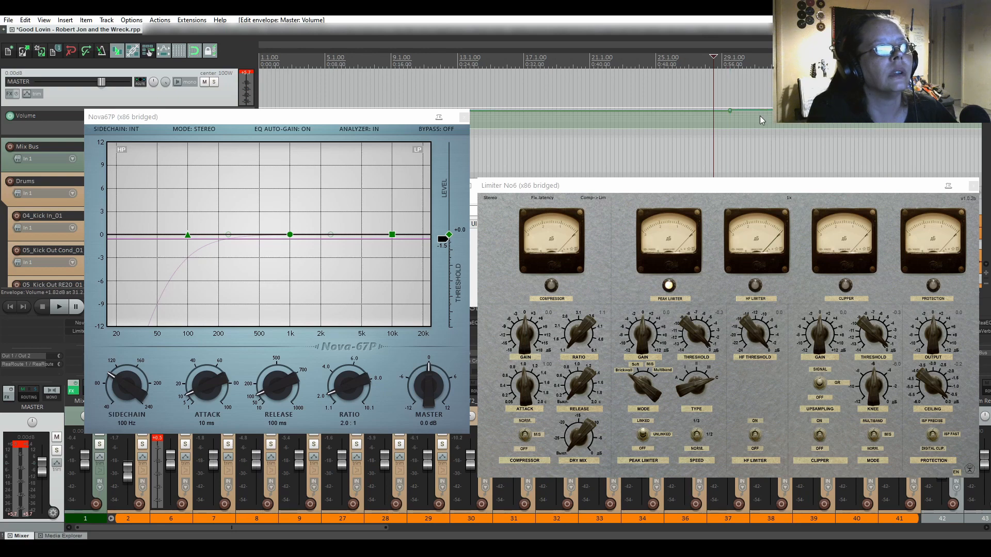
{"action": "key", "text": "space"}
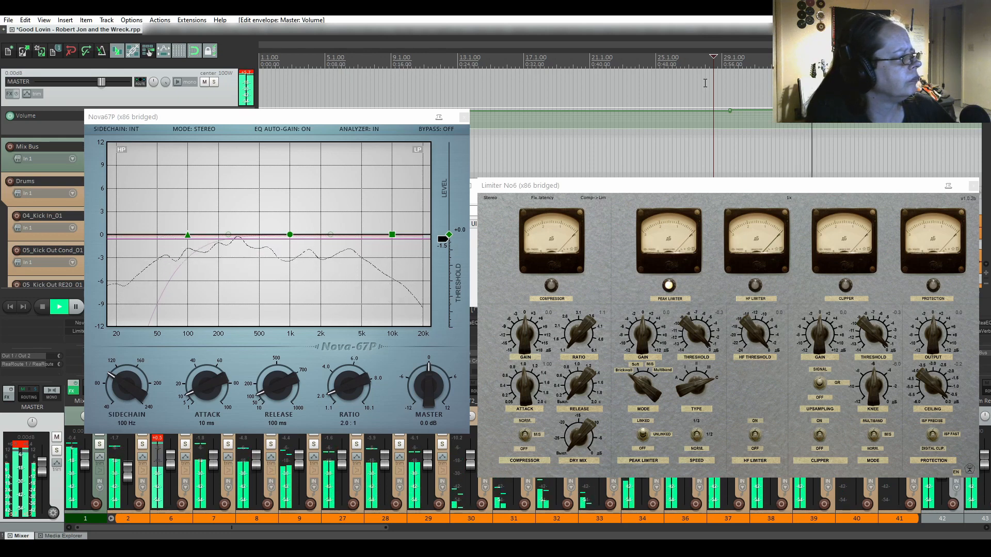
{"action": "key", "text": "space"}
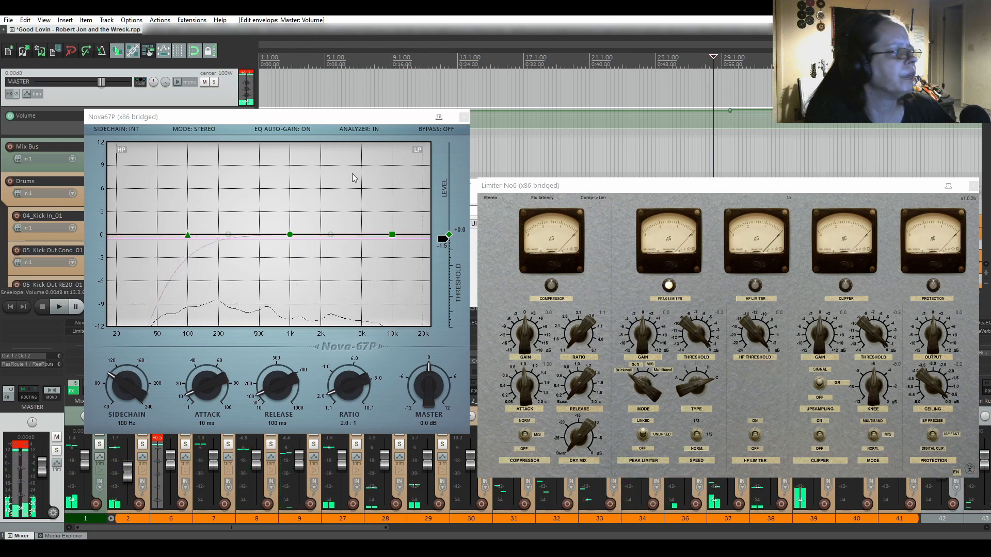
{"action": "left_click", "coordinate": [25, 449]}
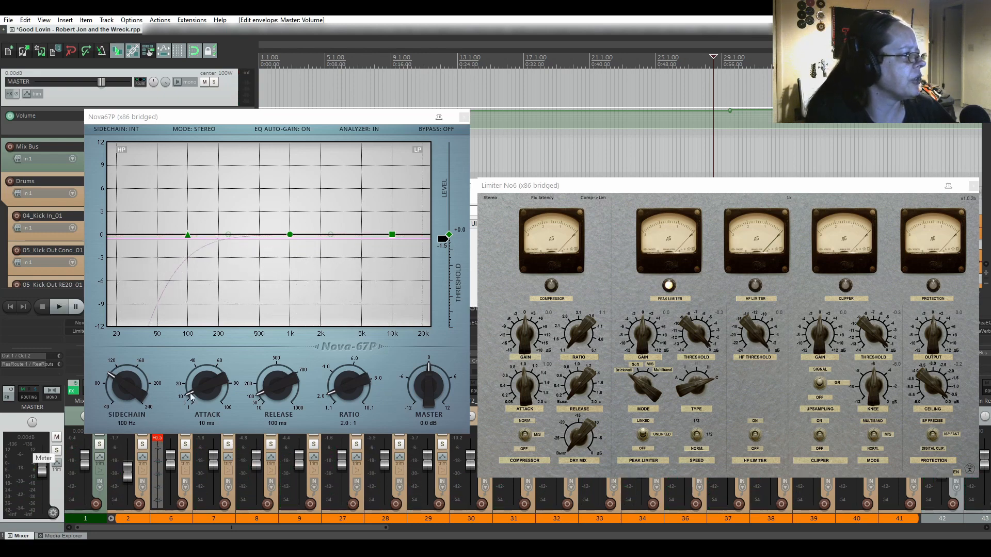
Shift the Nova67P window toward the centre, play the passage again, and clear master peaks.
{"action": "left_click", "coordinate": [258, 116]}
{"action": "left_click_drag", "start_coordinate": [258, 115], "coordinate": [516, 186]}
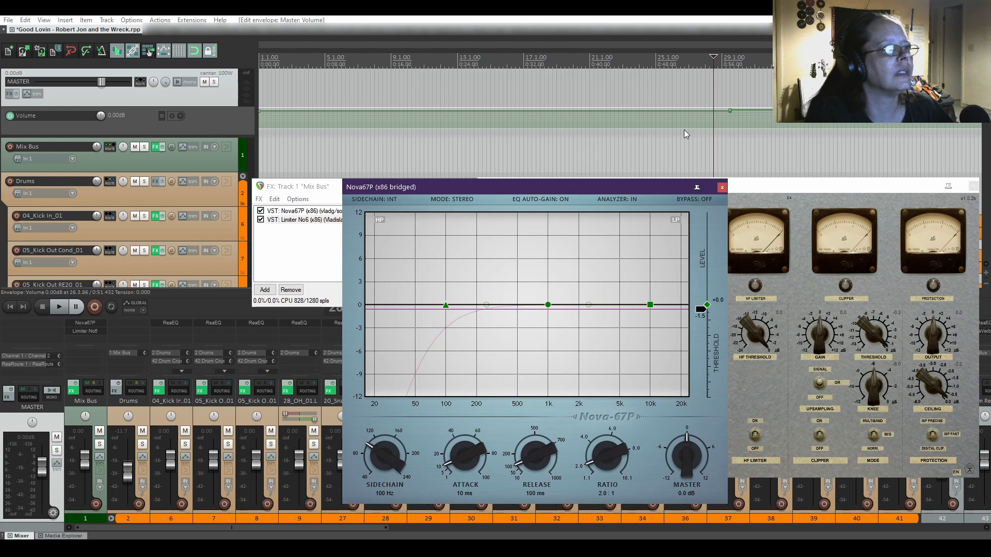
{"action": "left_click", "coordinate": [669, 16]}
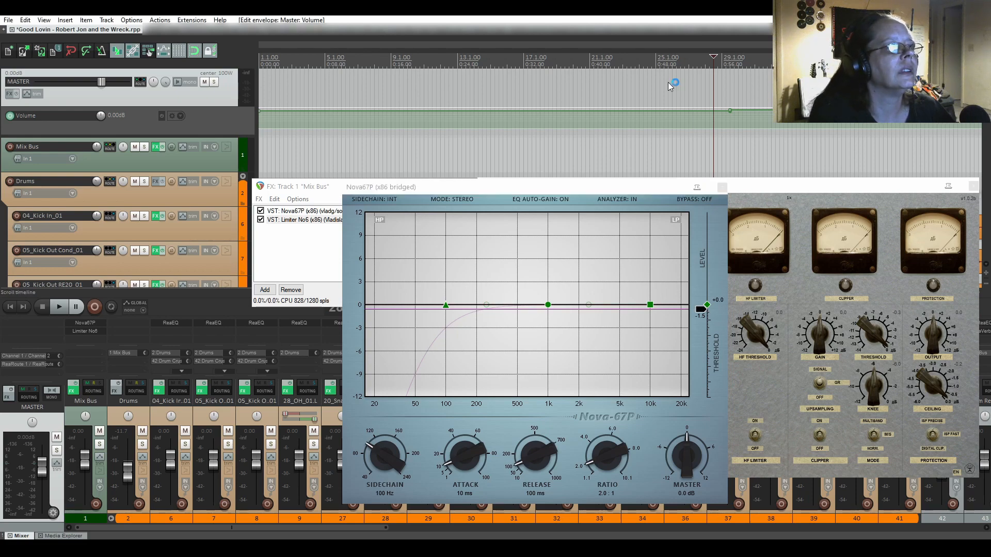
{"action": "key", "text": "space"}
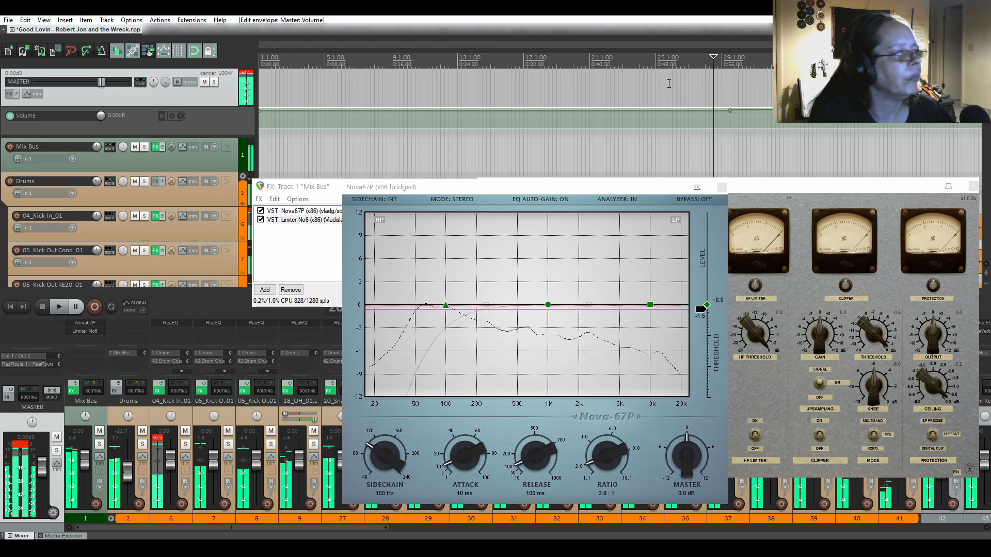
{"action": "key", "text": "space"}
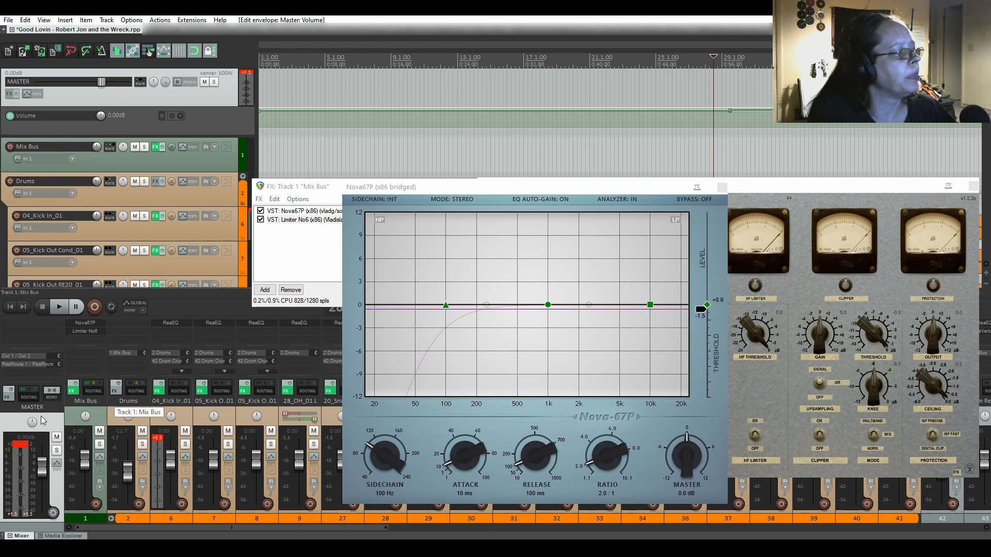
{"action": "left_click", "coordinate": [35, 435]}
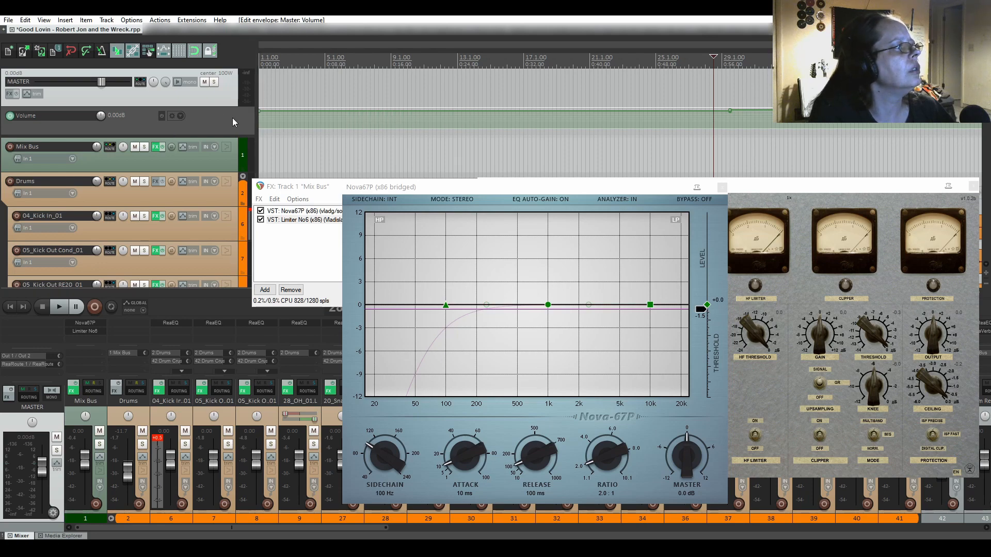
Select and delete all master Volume envelope points, then bypass the envelope.
{"action": "right_click", "coordinate": [265, 111]}
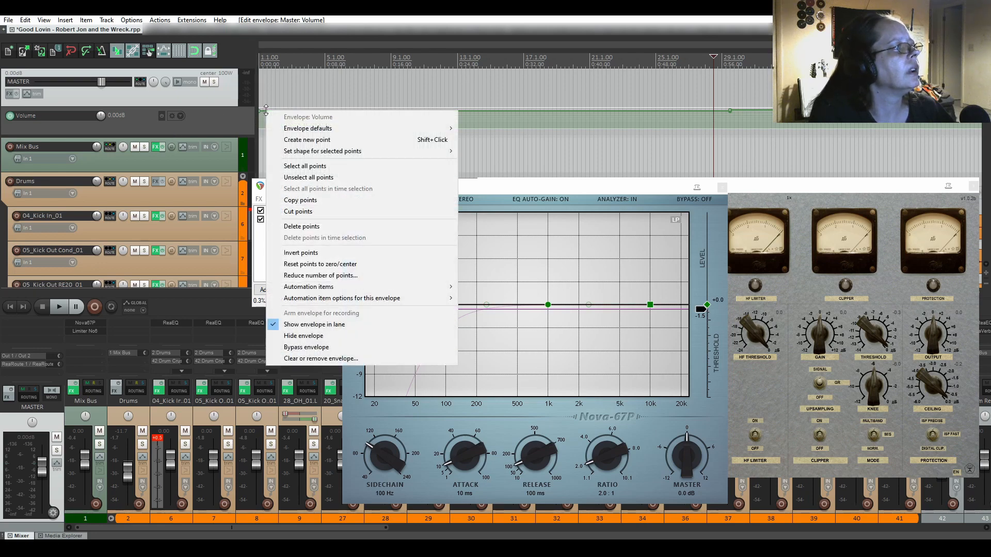
{"action": "left_click", "coordinate": [316, 166]}
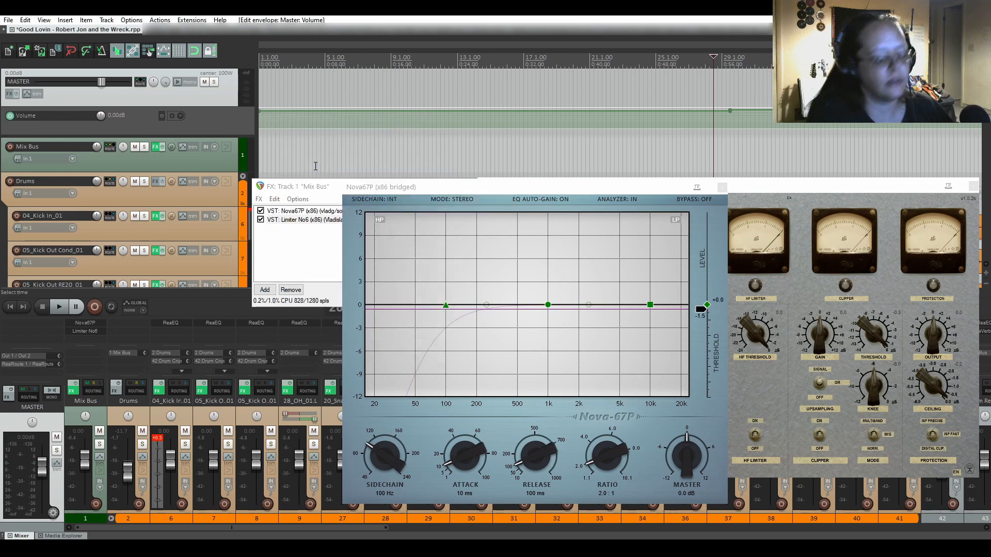
{"action": "key", "text": "Delete"}
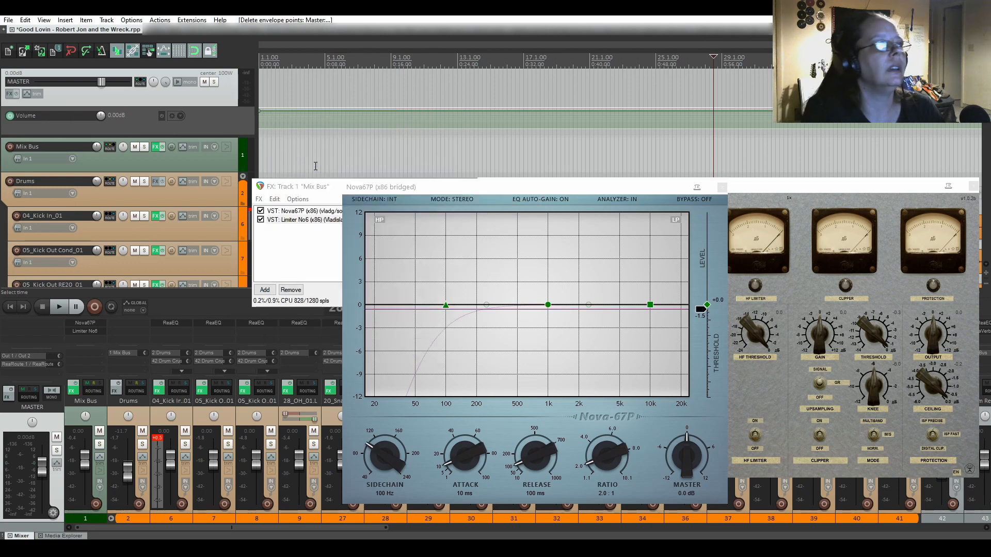
{"action": "left_click", "coordinate": [163, 116]}
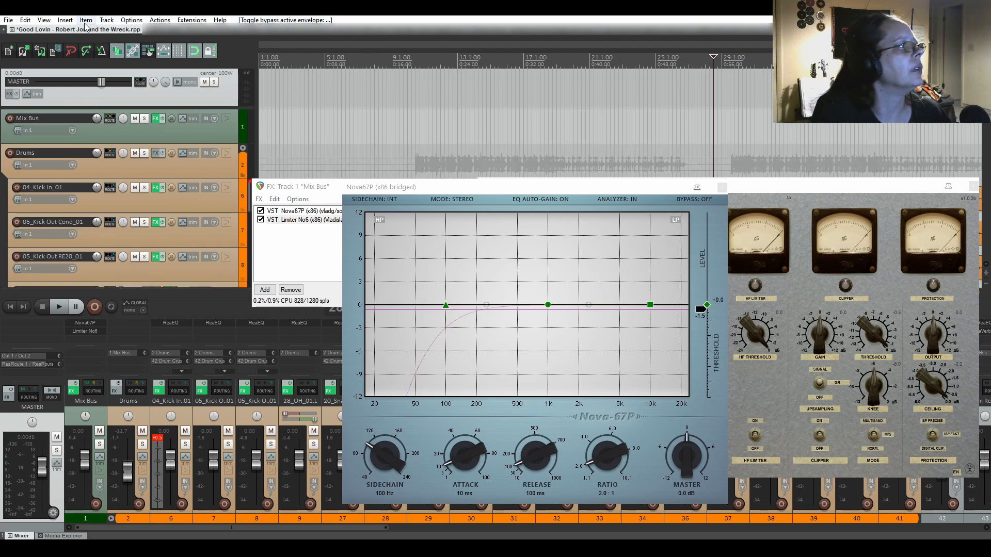
Hide the master track and close the Nova67P and Limiter No6 plugin windows.
{"action": "left_click", "coordinate": [46, 21]}
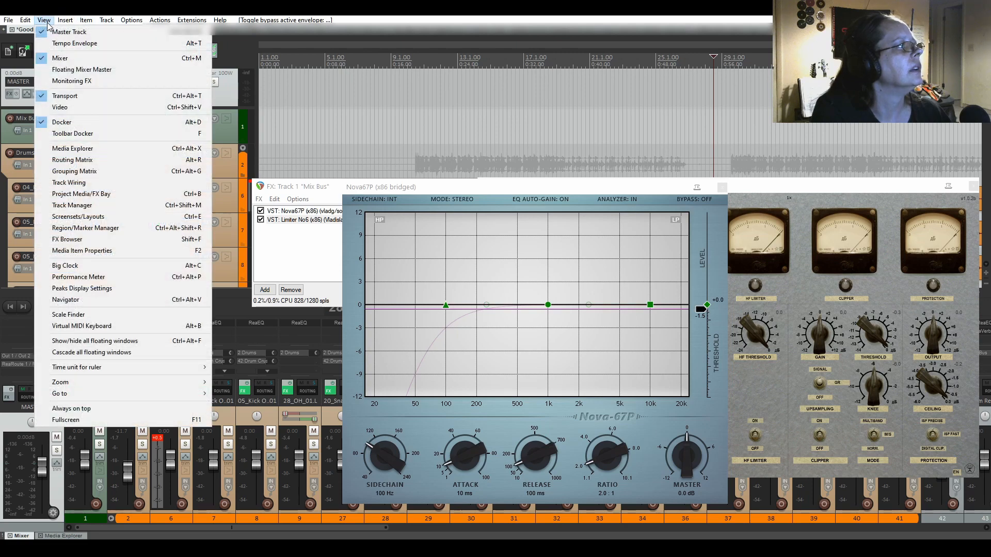
{"action": "left_click", "coordinate": [55, 29]}
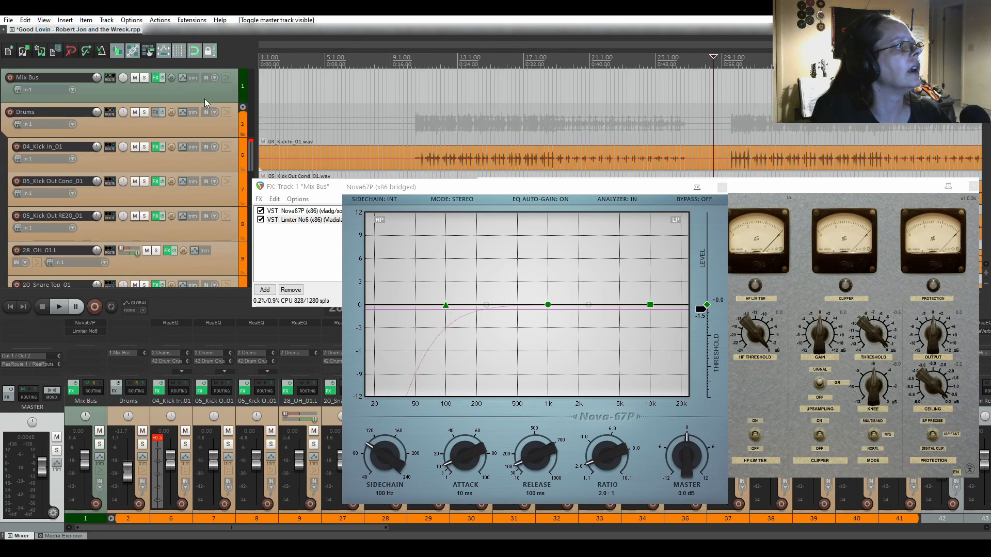
{"action": "left_click", "coordinate": [191, 79]}
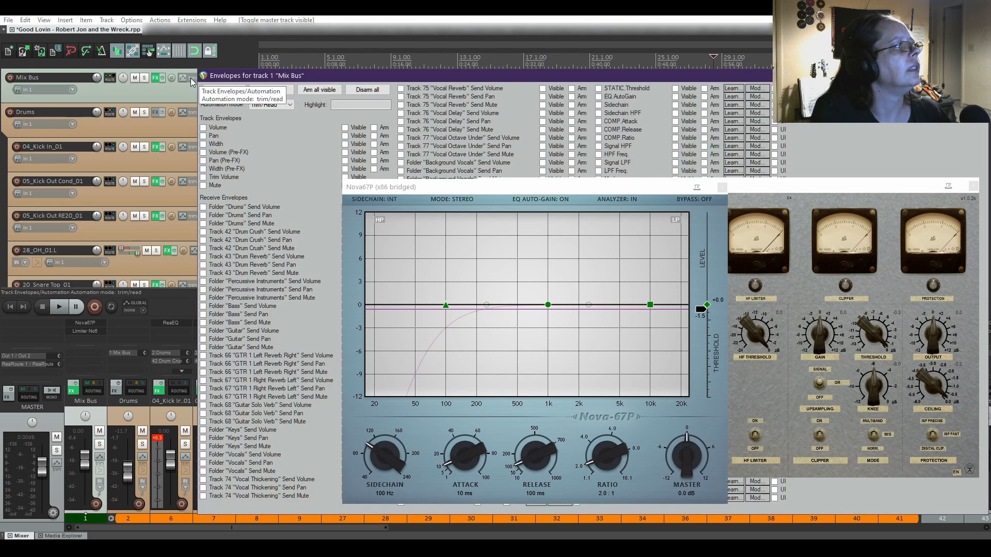
{"action": "left_click", "coordinate": [724, 189]}
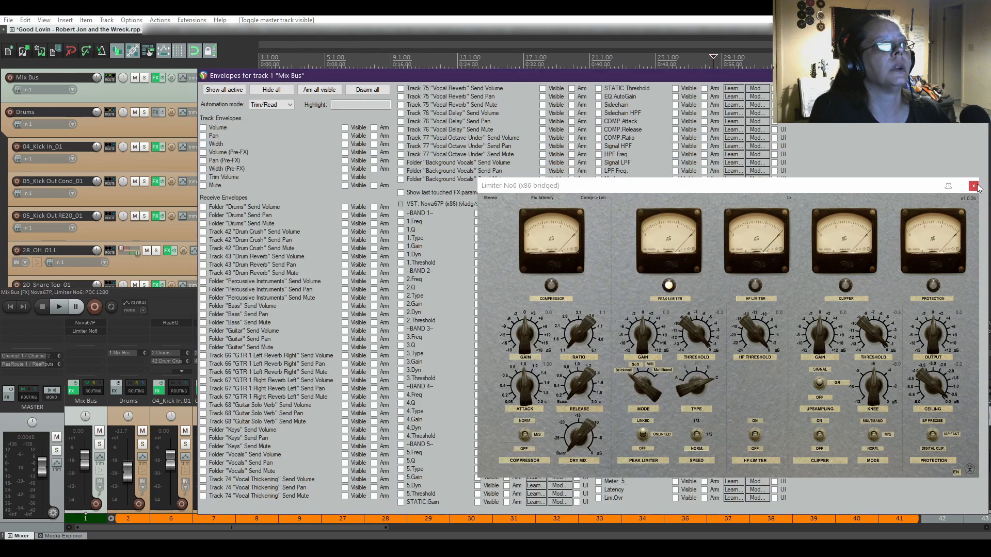
{"action": "left_click", "coordinate": [974, 187]}
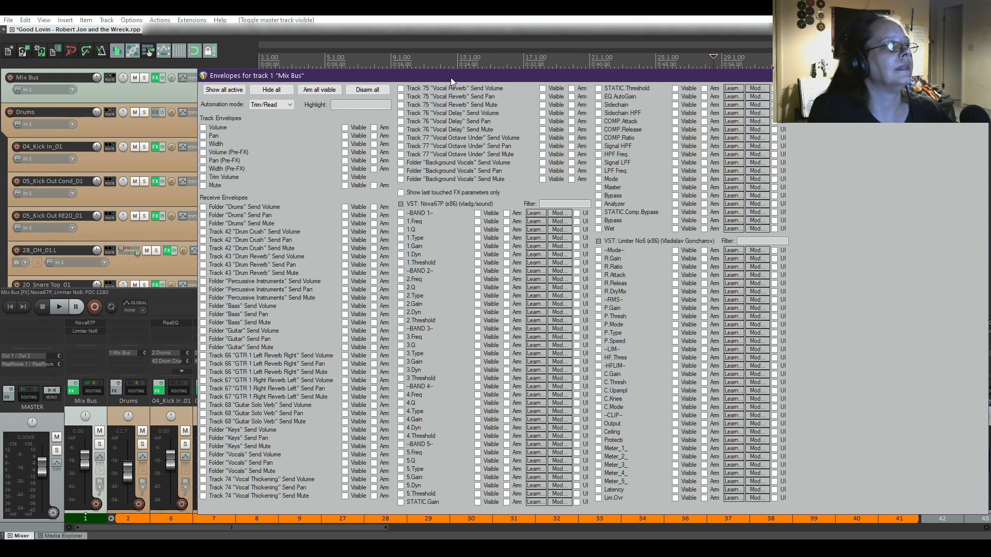
Show and arm the Mix Bus Volume envelope lane, then close the Envelopes window.
{"action": "left_click_drag", "start_coordinate": [450, 77], "coordinate": [396, 61]}
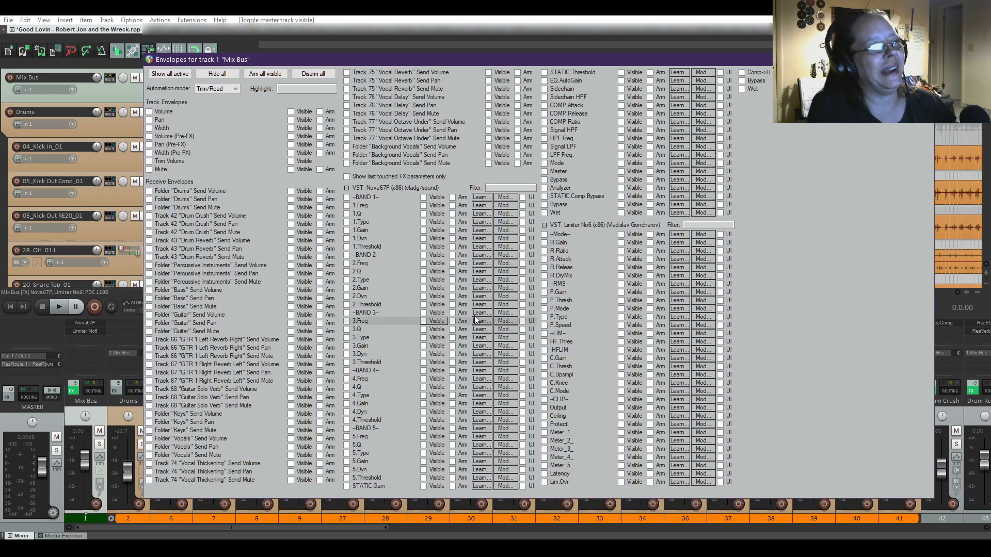
{"action": "left_click", "coordinate": [149, 112]}
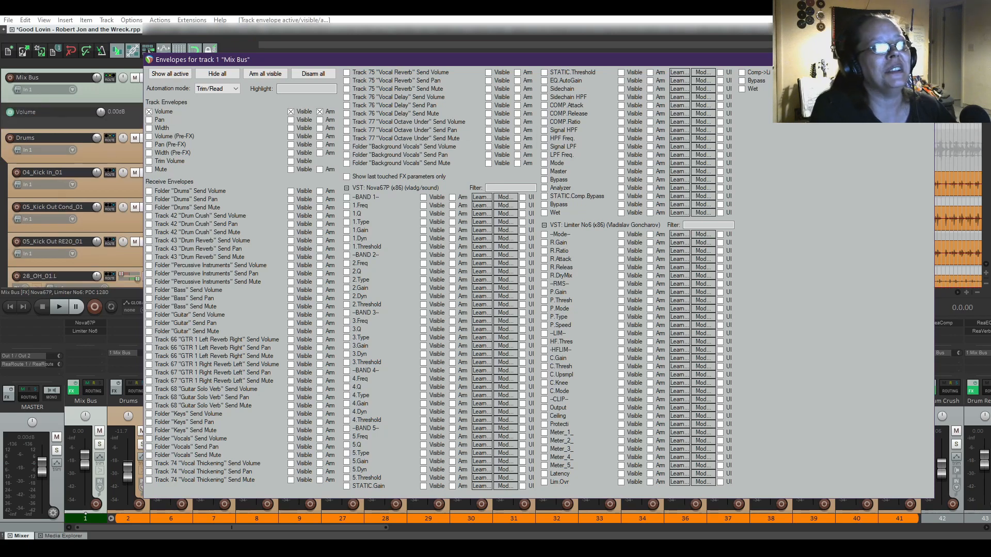
{"action": "left_click", "coordinate": [922, 59]}
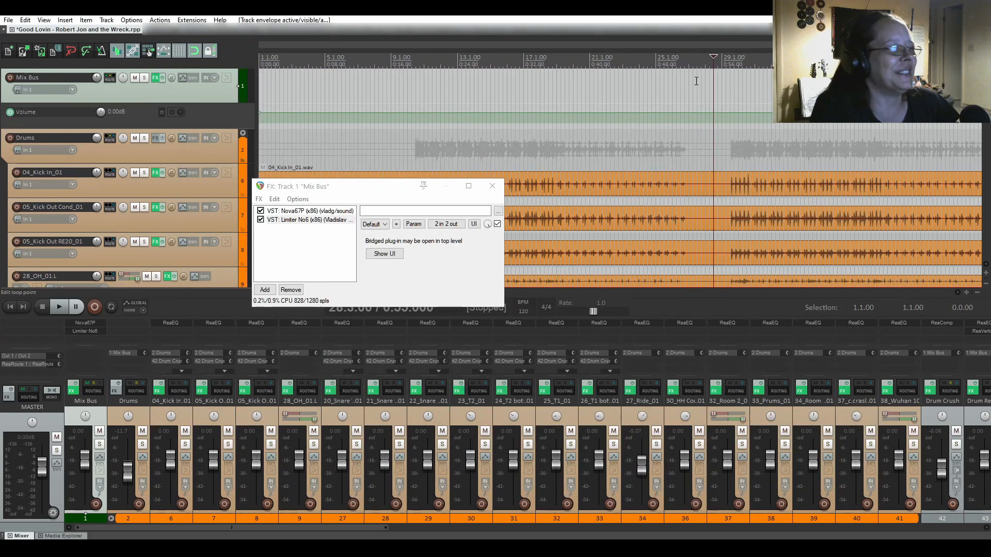
Close the Mix Bus FX chain window and briefly audition the mix to find the passage.
{"action": "left_click", "coordinate": [492, 186]}
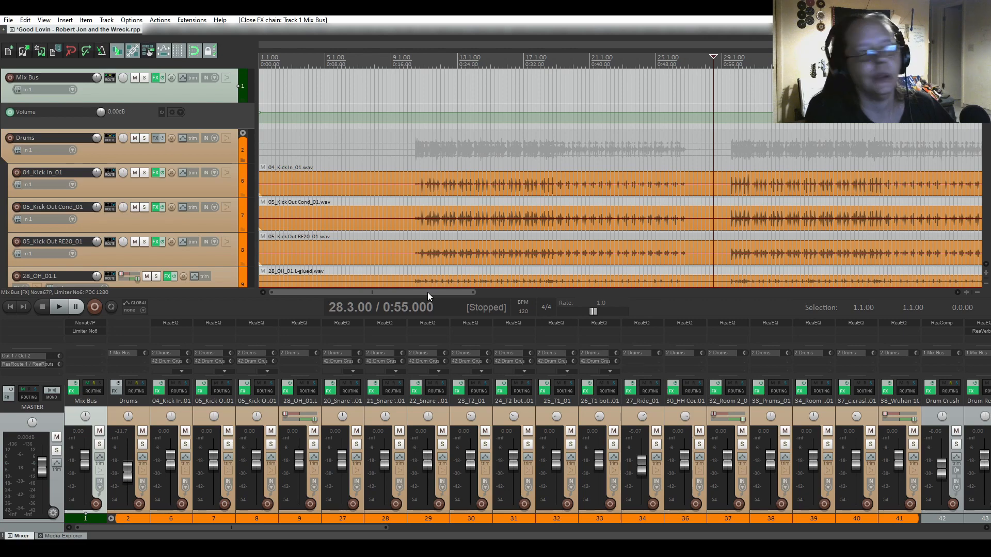
{"action": "mouse_move", "coordinate": [427, 292]}
{"action": "left_mouse_down"}
{"action": "mouse_move", "coordinate": [457, 295]}
{"action": "mouse_move", "coordinate": [445, 296]}
{"action": "left_mouse_up"}
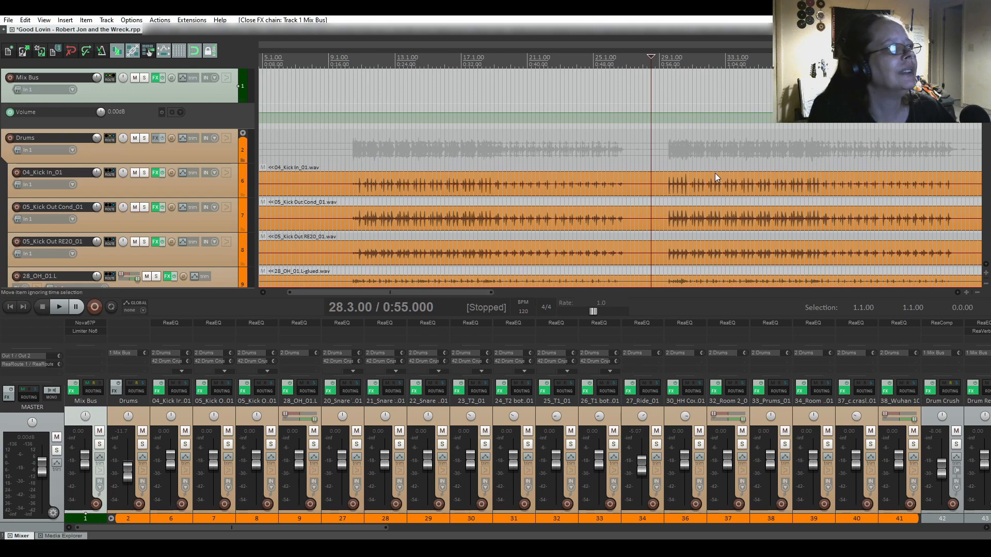
{"action": "key", "text": "space"}
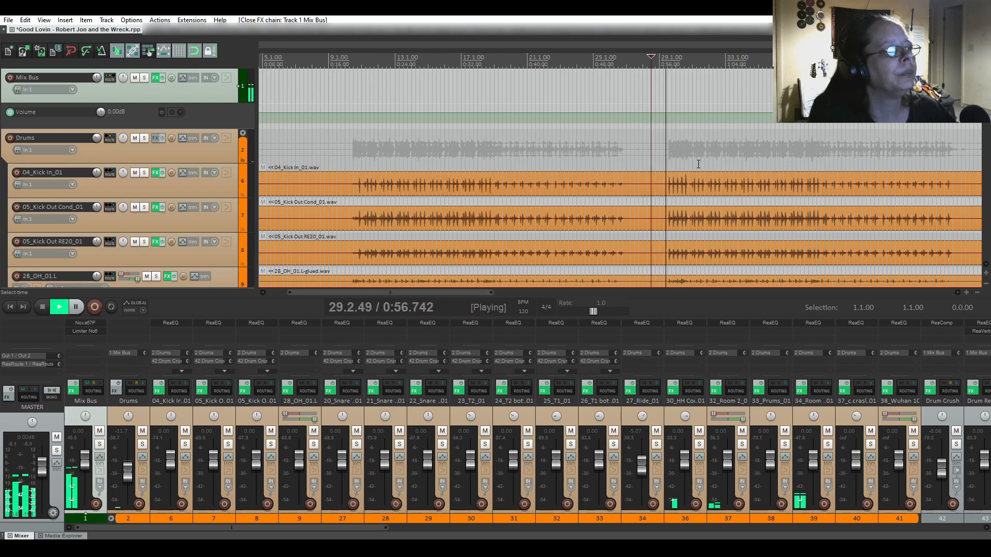
{"action": "key", "text": "space"}
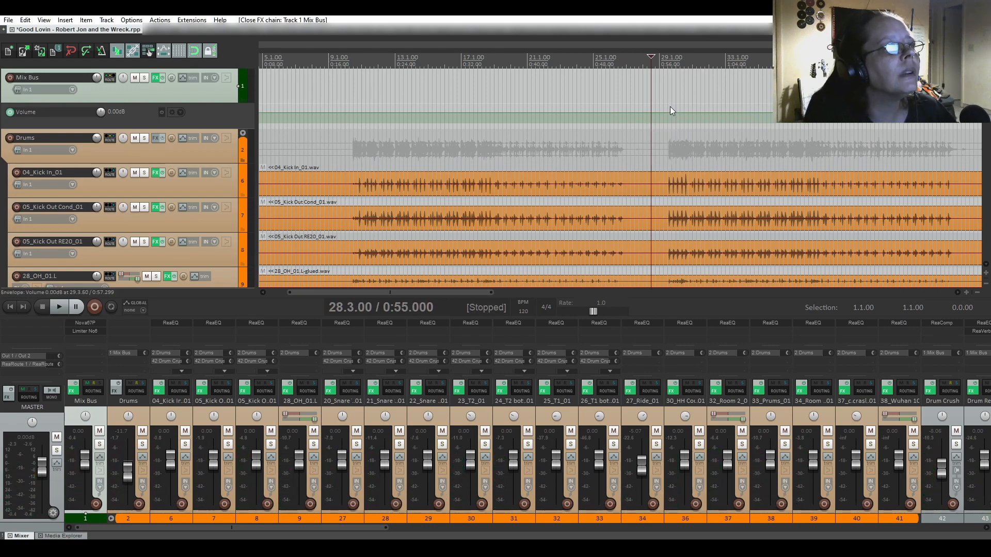
Set the edit position at bar 29.3.00 and select the time range from there to about 38.4.00.
{"action": "left_click", "coordinate": [667, 109]}
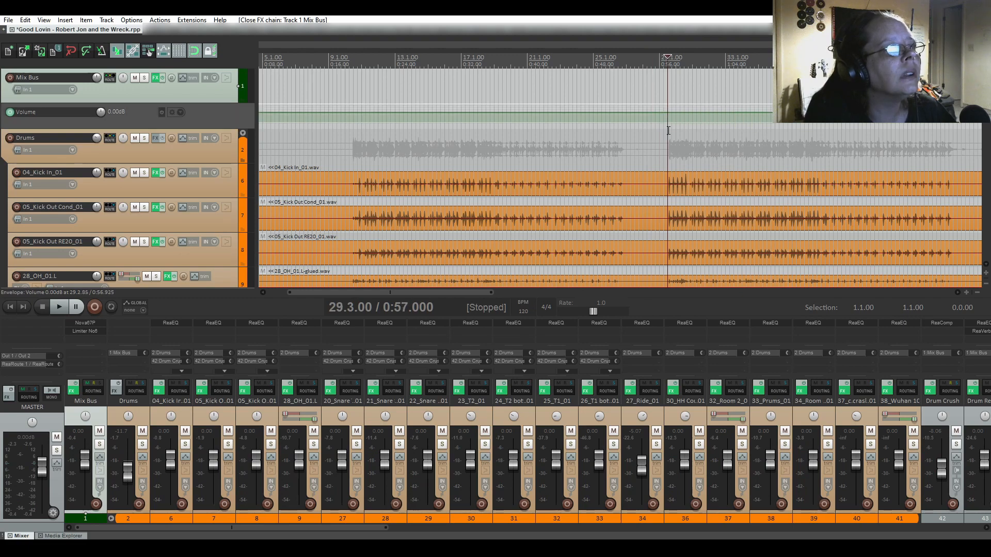
{"action": "scroll", "coordinate": [661, 175], "scroll_direction": "up", "scroll_amount": 3}
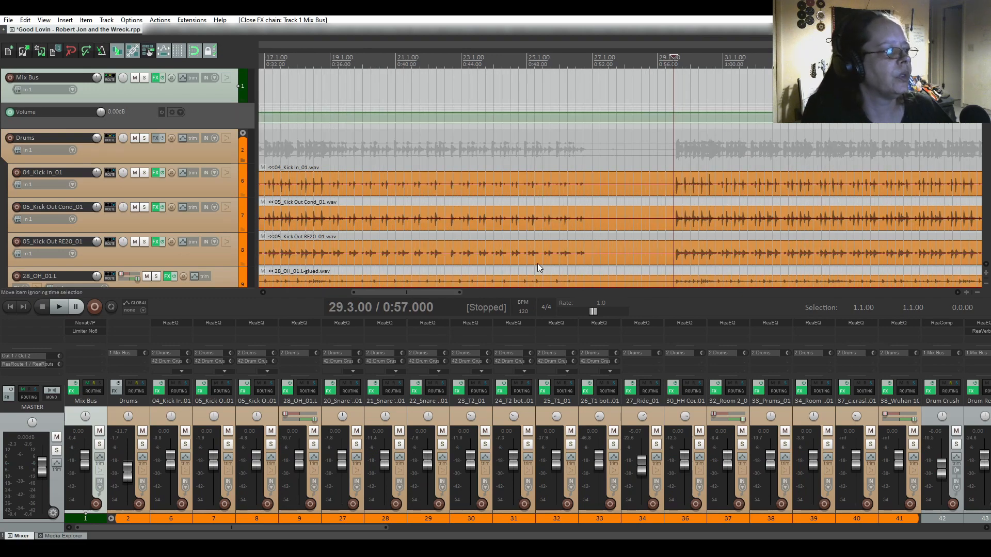
{"action": "left_click_drag", "start_coordinate": [437, 292], "coordinate": [495, 302]}
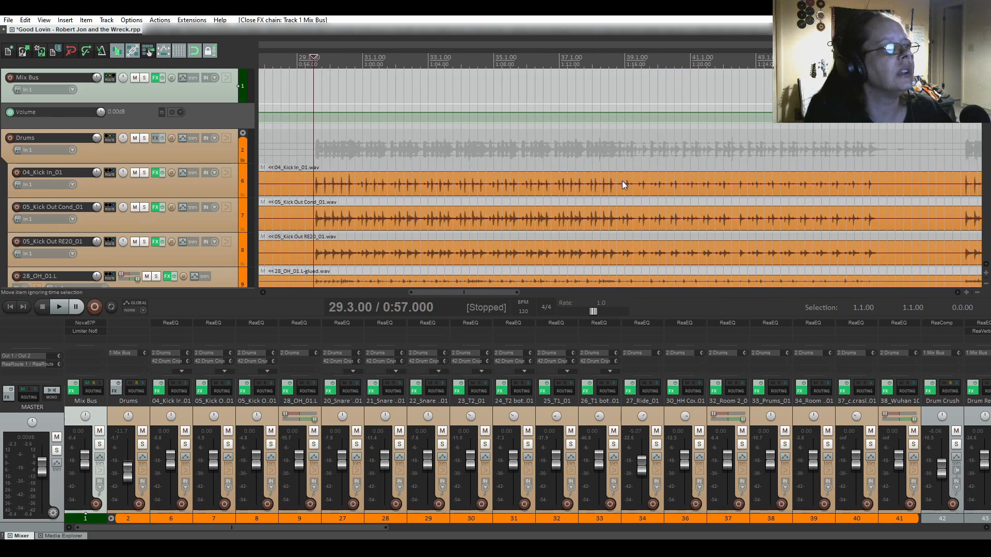
{"action": "left_click_drag", "start_coordinate": [314, 101], "coordinate": [613, 119]}
Trim the time selection end back to 38.3.00, auditioning around that point.
{"action": "left_click", "coordinate": [616, 122]}
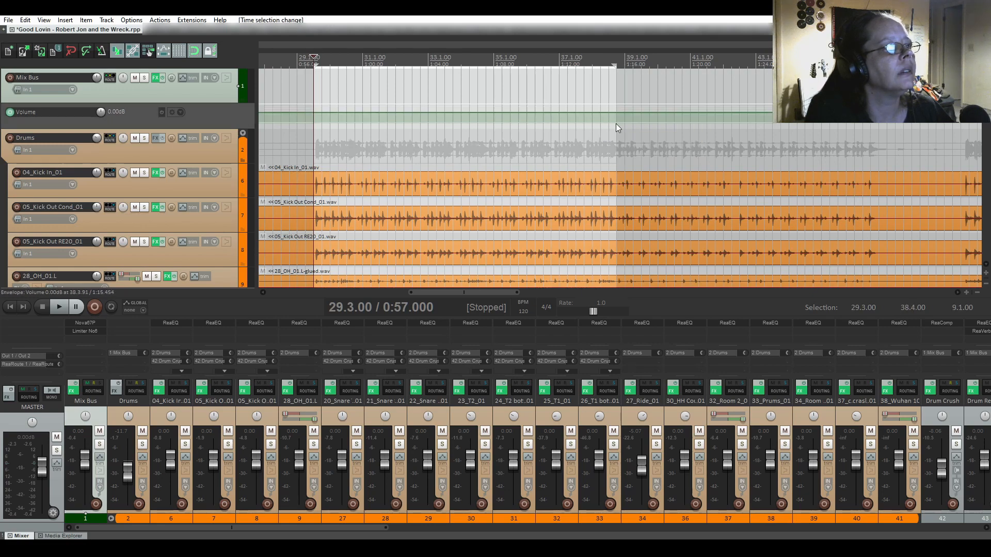
{"action": "key", "text": "space"}
{"action": "key", "text": "space"}
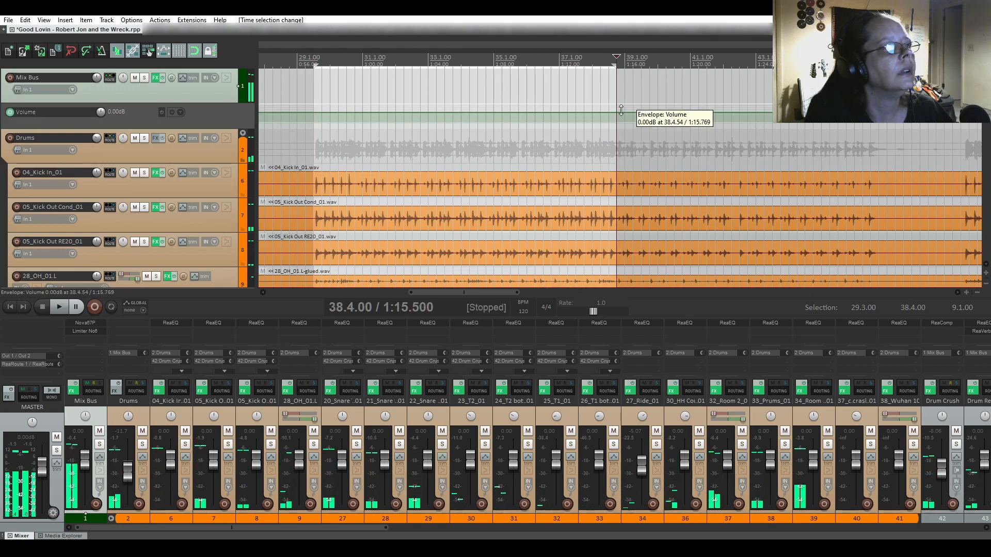
{"action": "left_click", "coordinate": [609, 107]}
{"action": "key", "text": "space"}
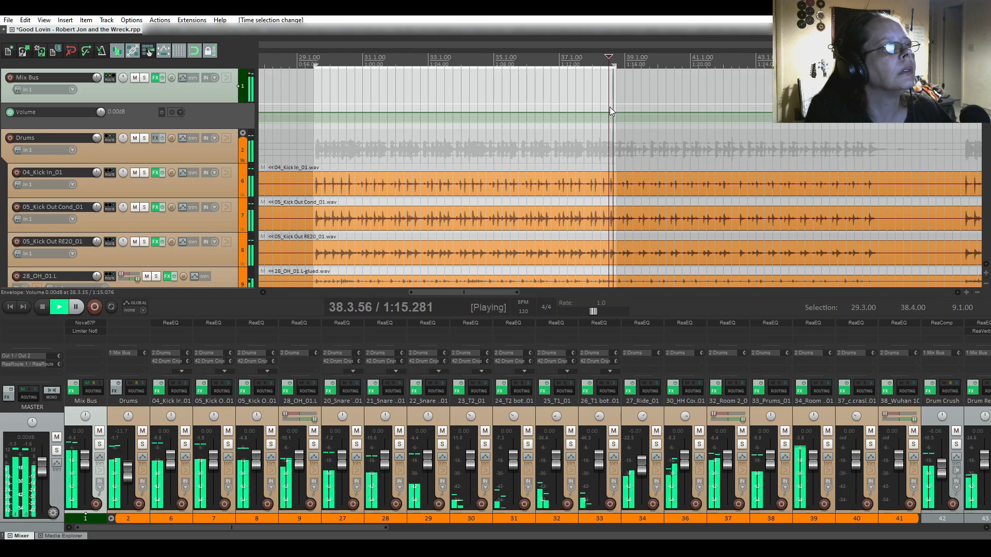
{"action": "key", "text": "space"}
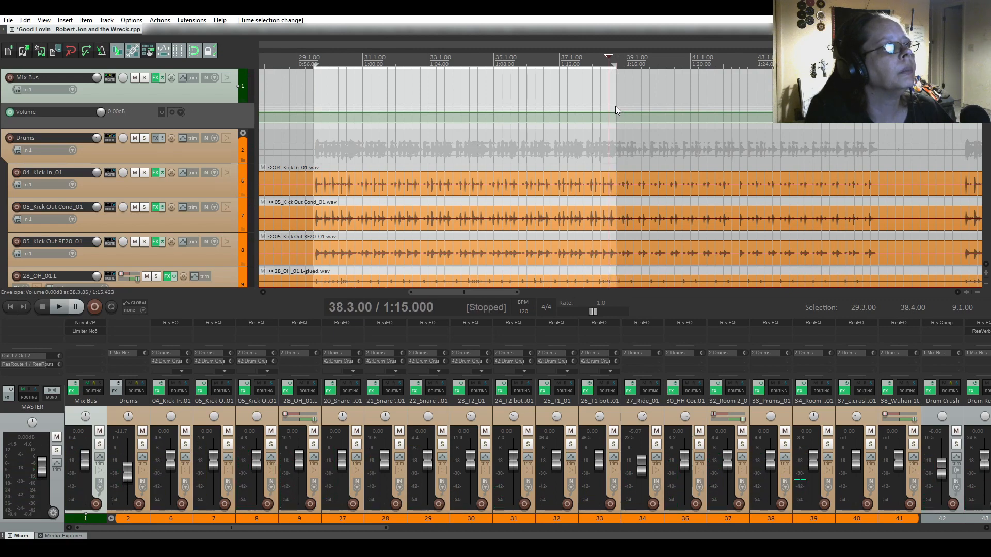
{"action": "left_click_drag", "start_coordinate": [613, 100], "coordinate": [610, 100]}
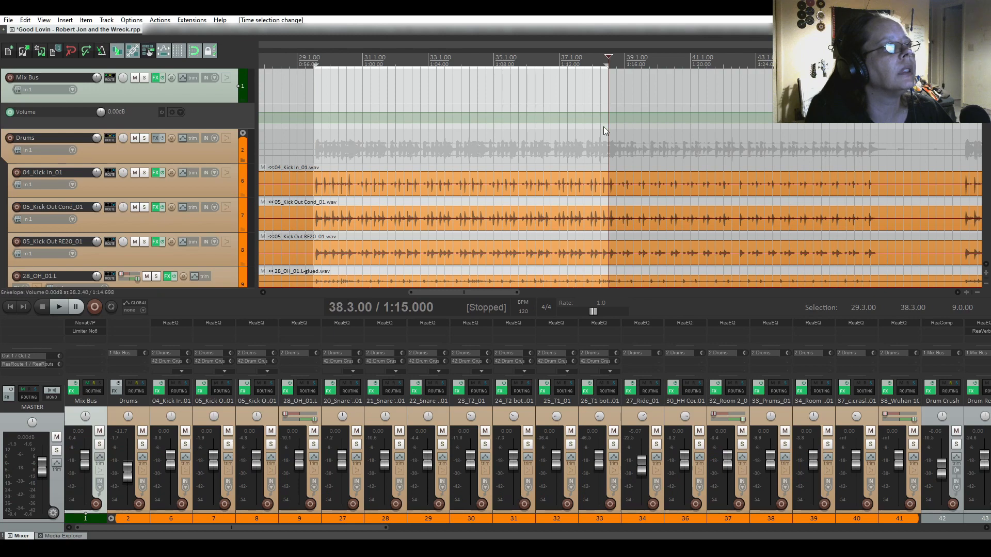
{"action": "key", "text": "space"}
{"action": "key", "text": "space"}
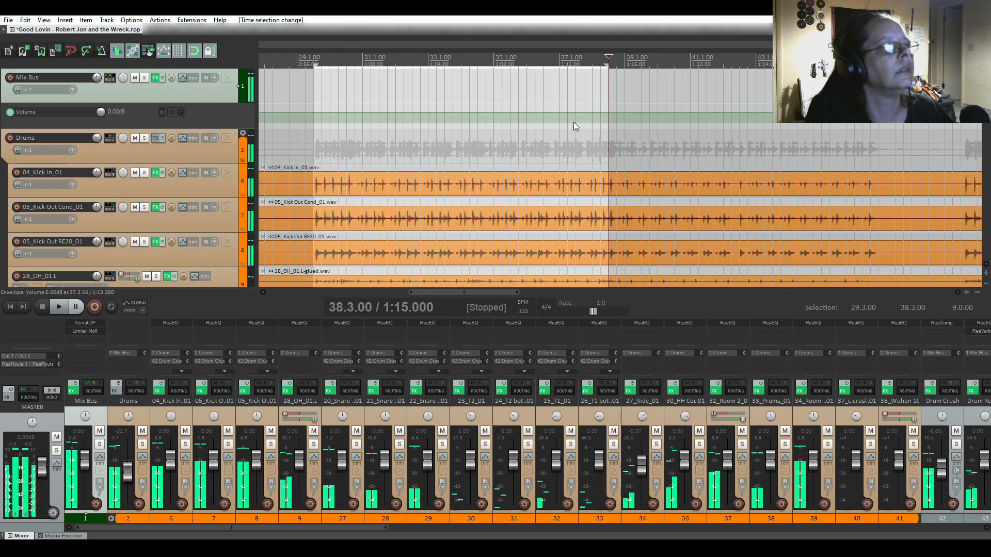
Add Mix Bus Volume envelope points at the selection edges and raise that section about 2 dB.
{"action": "left_click", "coordinate": [533, 113]}
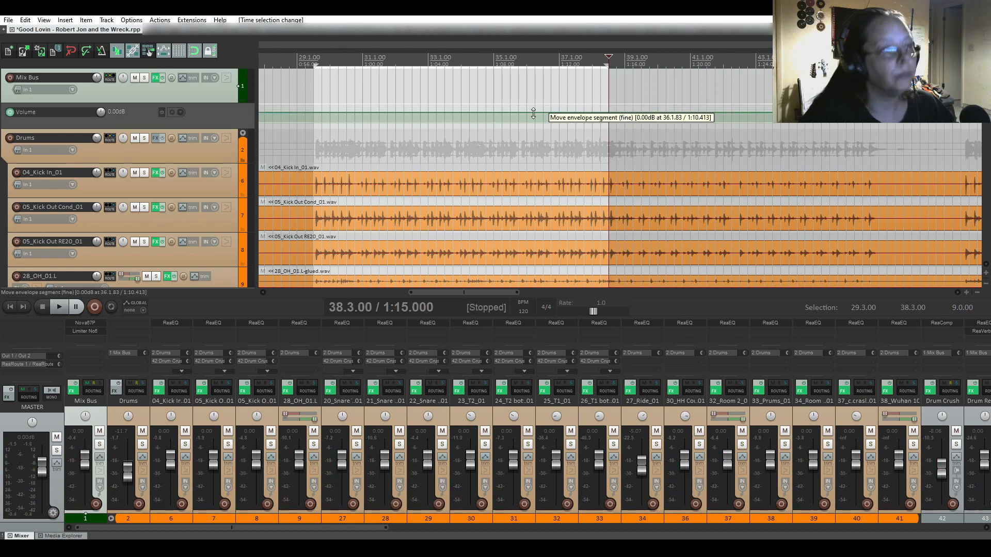
{"action": "key", "text": "ctrl+shift+e"}
{"action": "left_click_drag", "start_coordinate": [533, 113], "coordinate": [533, 112]}
{"action": "left_click_drag", "start_coordinate": [533, 113], "coordinate": [533, 108]}
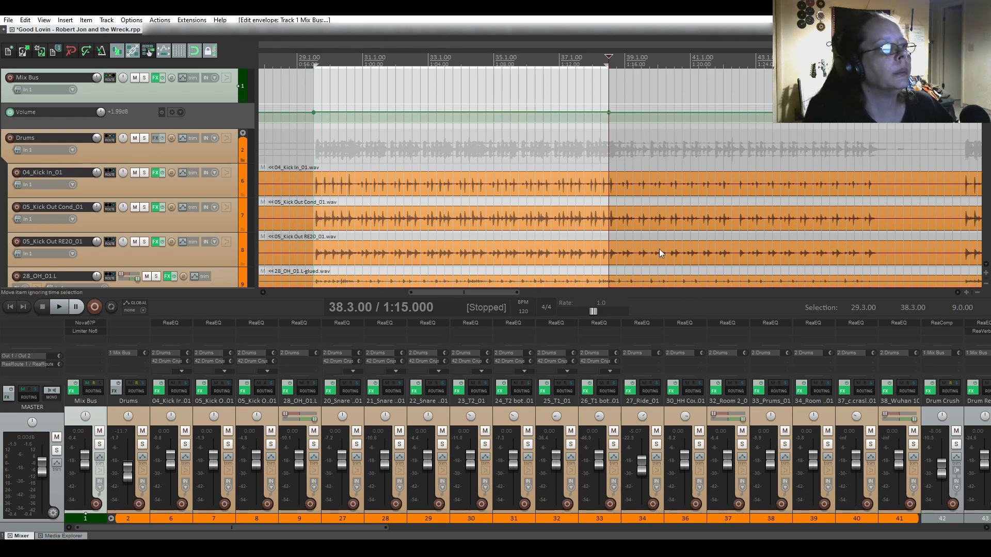
{"action": "left_click_drag", "start_coordinate": [493, 292], "coordinate": [583, 293]}
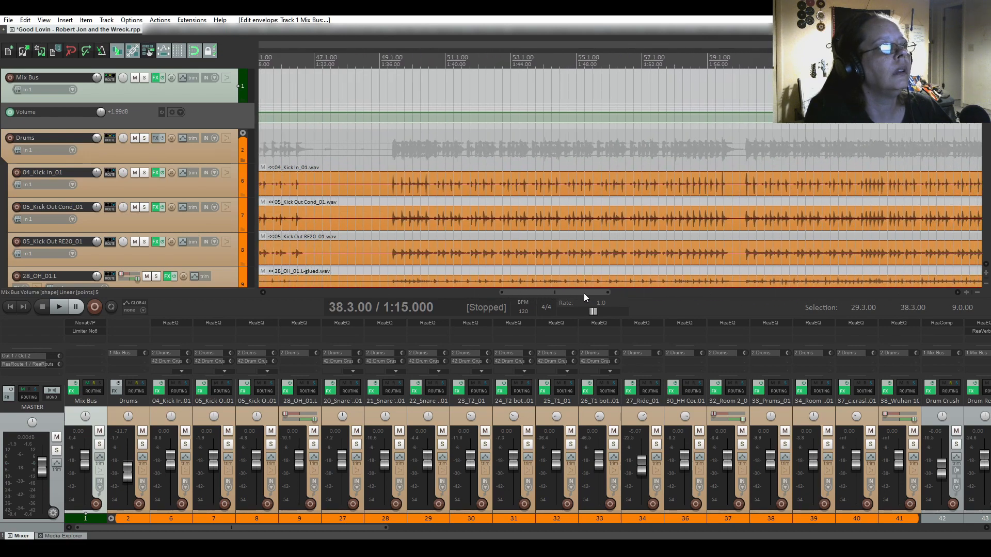
Audition from bar 49.2.00 and select the range 49.2.00 to 65.3.00.
{"action": "left_click", "coordinate": [386, 105]}
{"action": "key", "text": "space"}
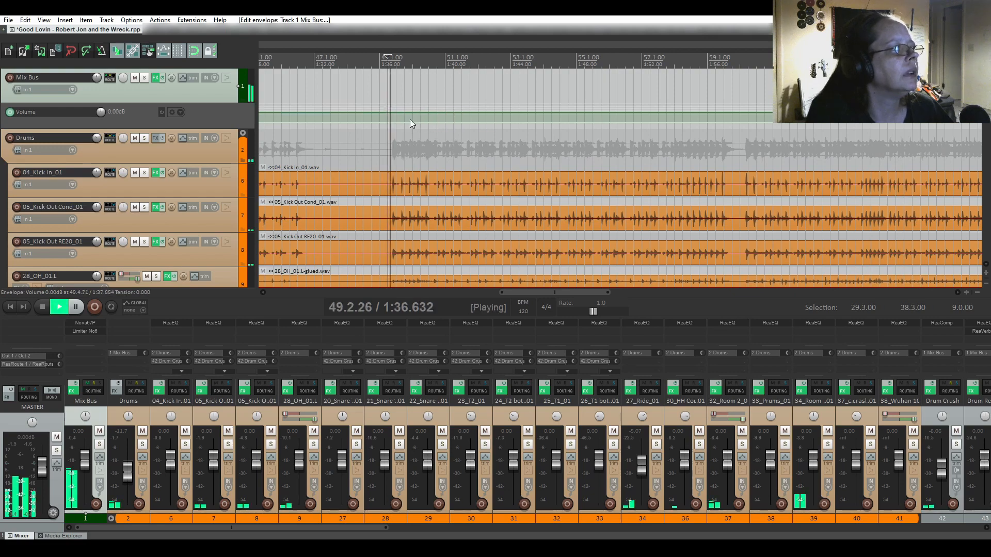
{"action": "key", "text": "space"}
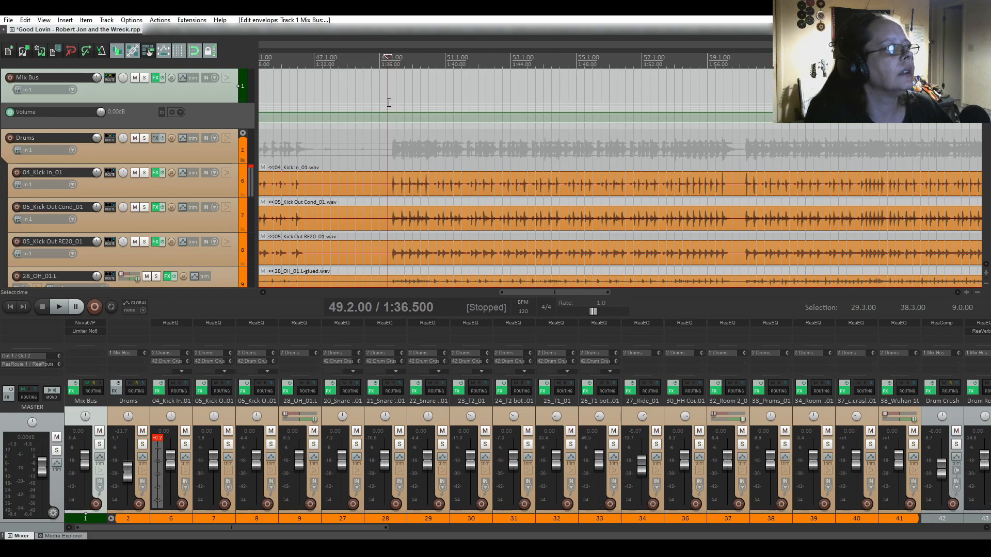
{"action": "left_click_drag", "start_coordinate": [389, 102], "coordinate": [920, 129]}
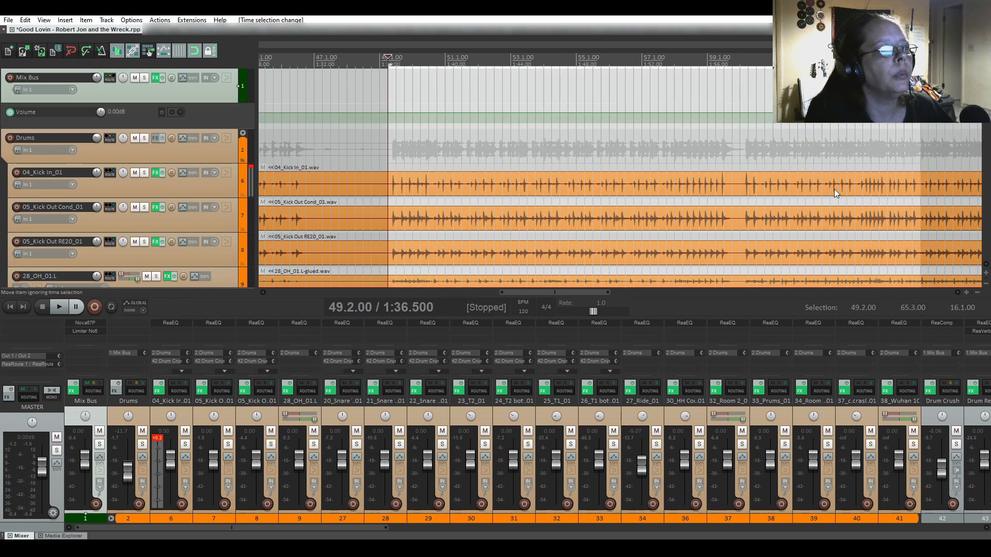
{"action": "left_click_drag", "start_coordinate": [581, 292], "coordinate": [667, 296]}
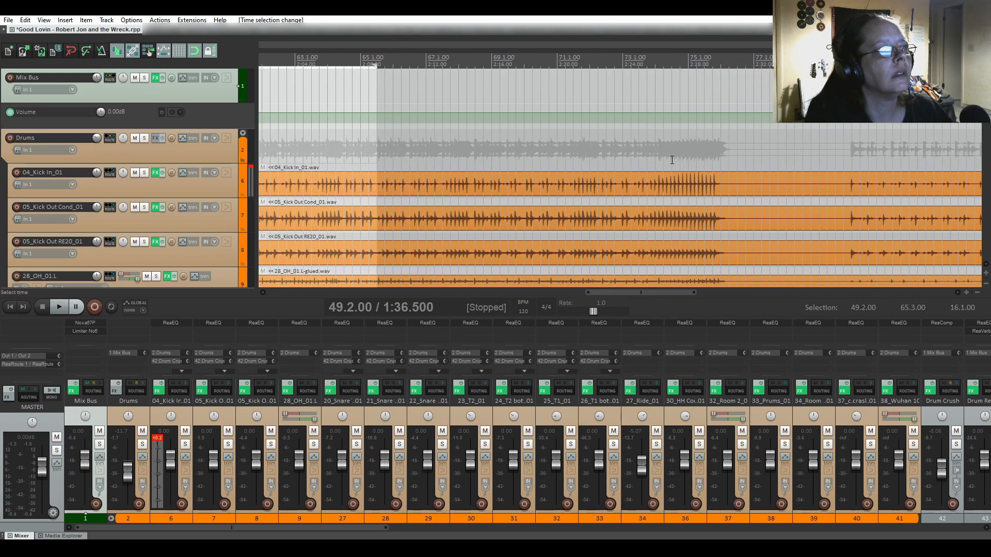
Extend the selection to 76.2.00 and raise the Mix Bus Volume envelope 2 dB inside it.
{"action": "left_click", "coordinate": [376, 129]}
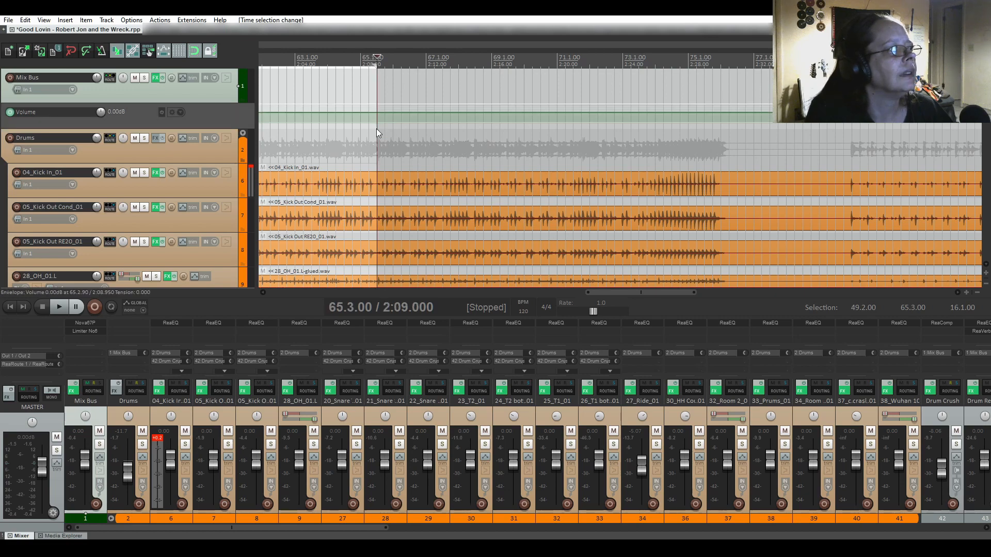
{"action": "key", "text": "space"}
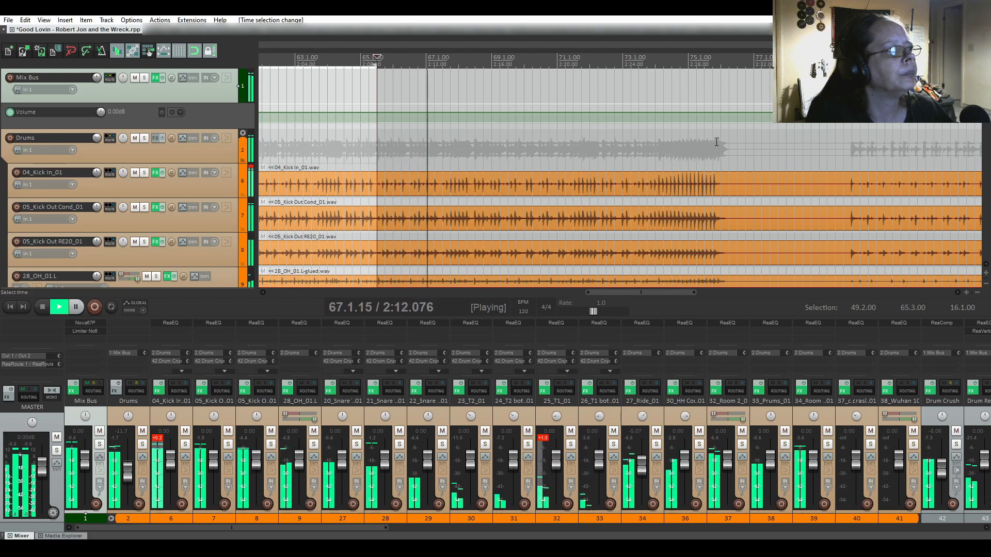
{"action": "left_click", "coordinate": [657, 129]}
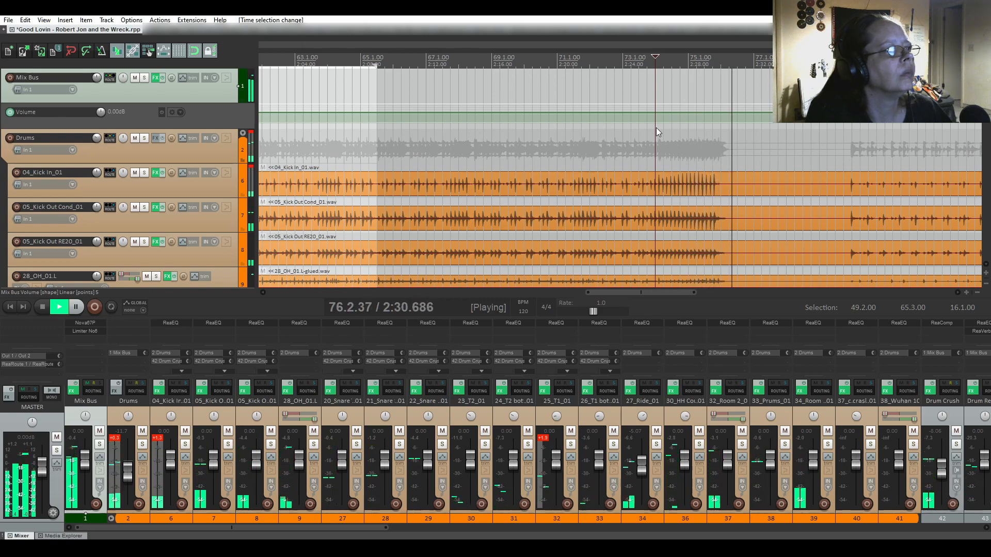
{"action": "key", "text": "space"}
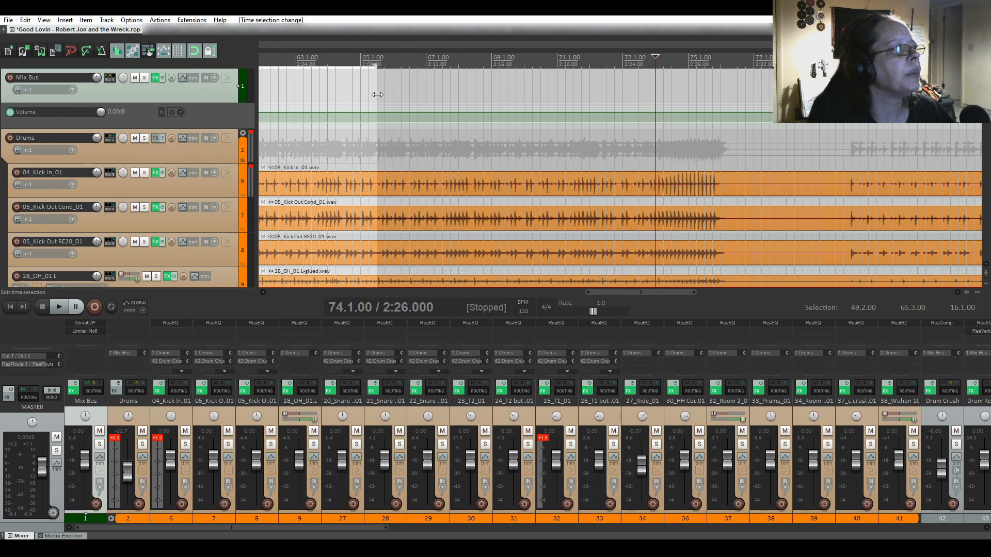
{"action": "left_click_drag", "start_coordinate": [376, 107], "coordinate": [728, 111]}
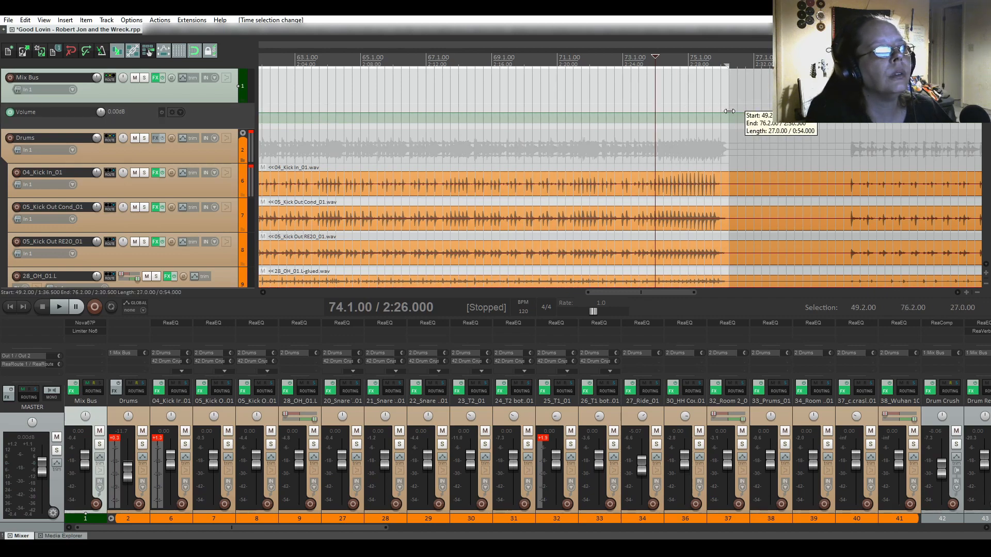
{"action": "left_click", "coordinate": [567, 114]}
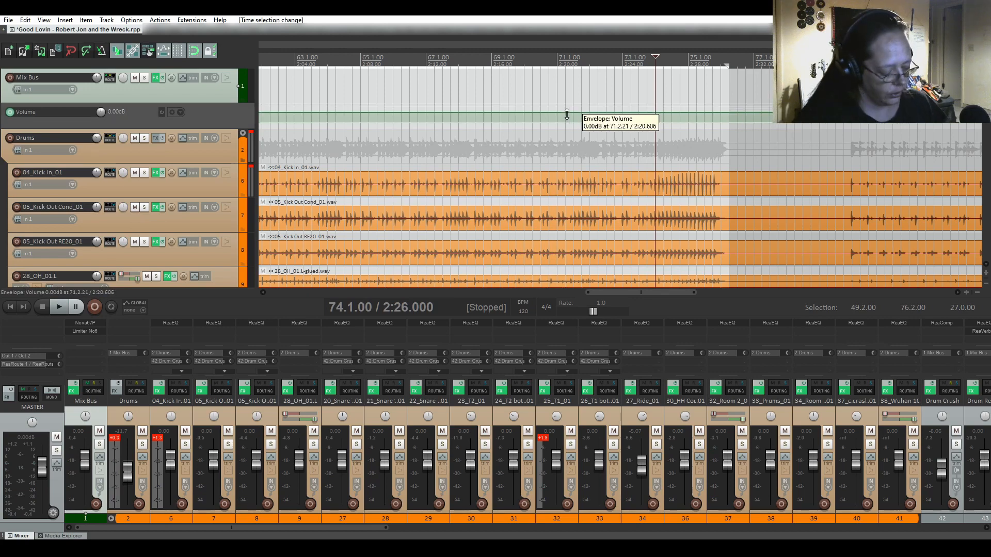
{"action": "key", "text": "ctrl+shift+e"}
{"action": "left_click_drag", "start_coordinate": [567, 114], "coordinate": [566, 109]}
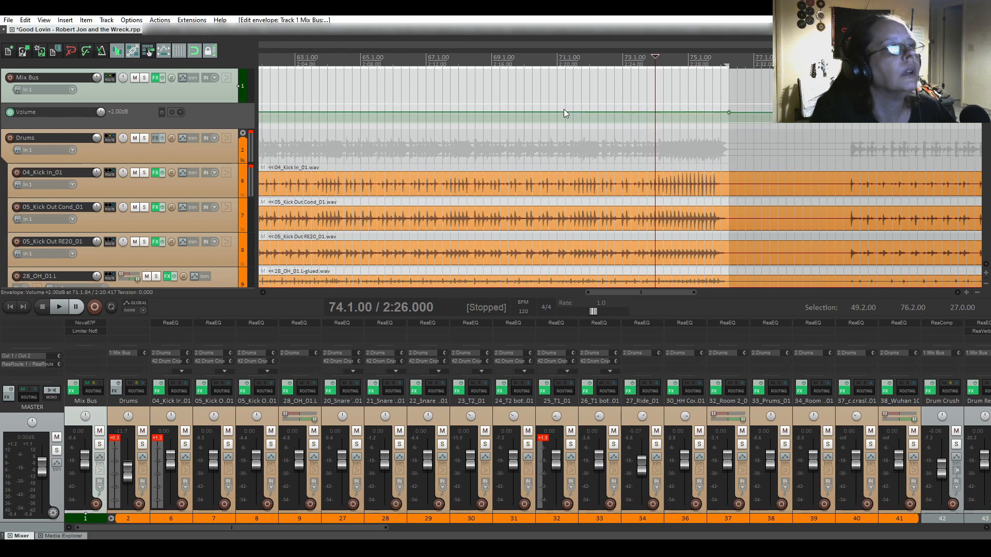
{"action": "left_click_drag", "start_coordinate": [645, 293], "coordinate": [748, 293]}
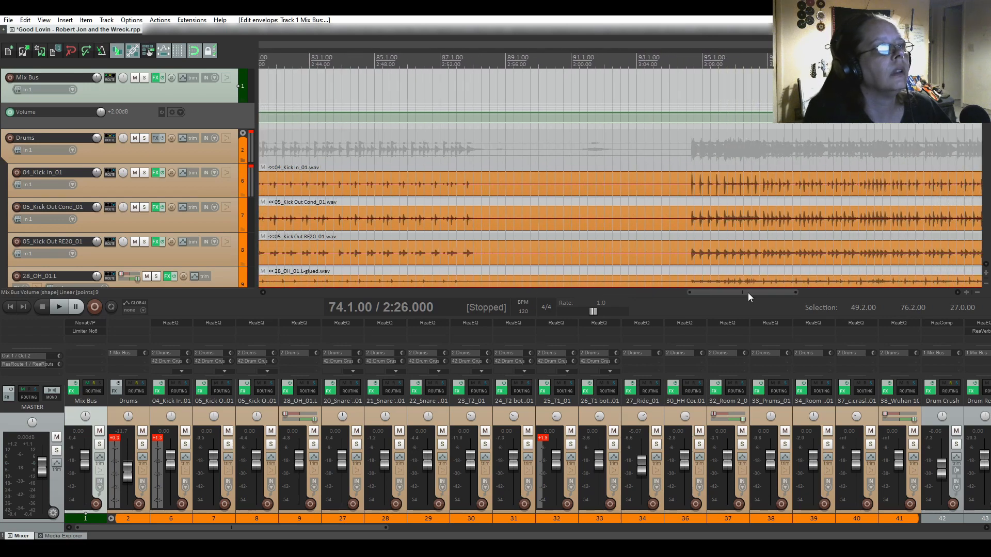
Select 94.3.00–122.1.00 and lift the Mix Bus Volume envelope there to +2.00 dB.
{"action": "left_click", "coordinate": [689, 123]}
{"action": "key", "text": "space"}
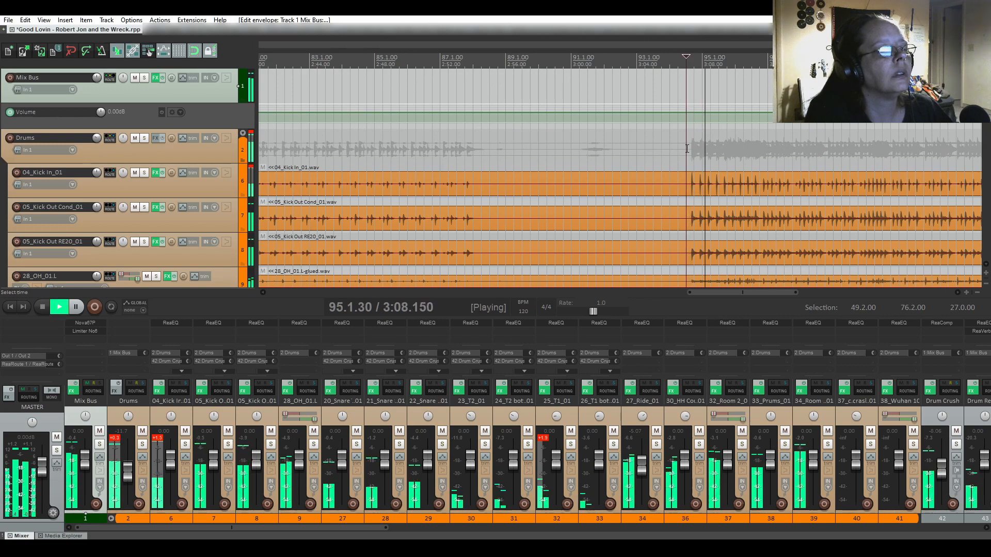
{"action": "key", "text": "space"}
{"action": "left_click_drag", "start_coordinate": [695, 292], "coordinate": [757, 299]}
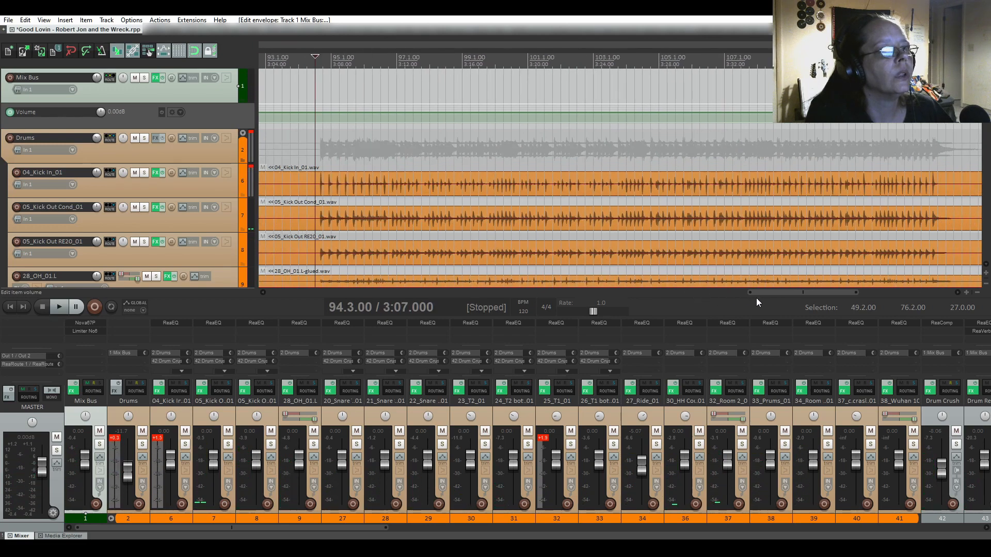
{"action": "scroll", "coordinate": [595, 181], "scroll_direction": "down", "scroll_amount": 2}
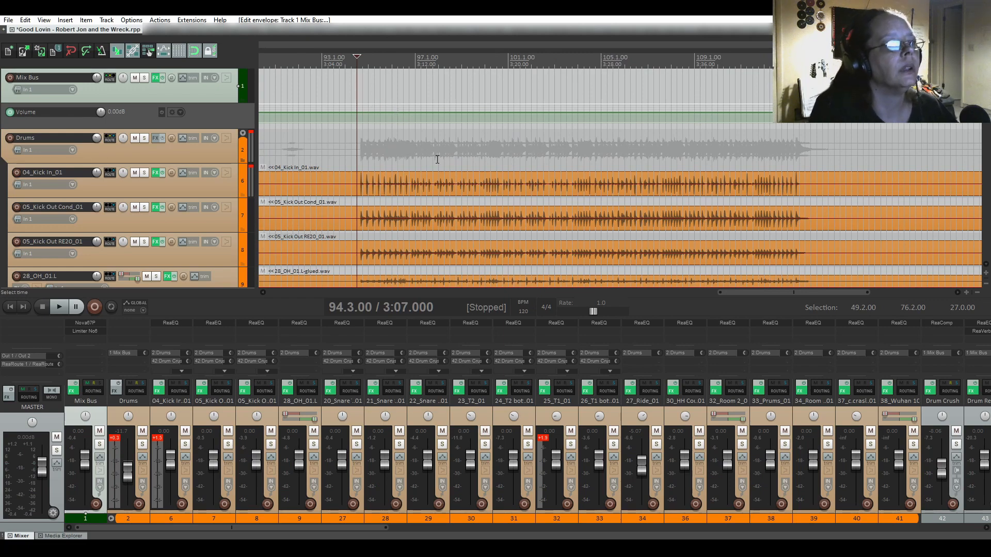
{"action": "scroll", "coordinate": [450, 183], "scroll_direction": "down", "scroll_amount": 2}
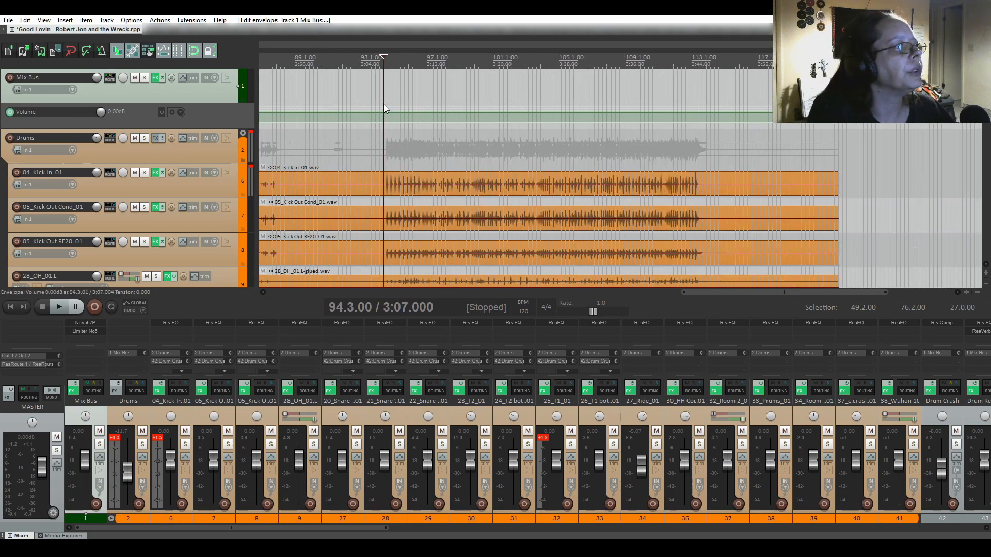
{"action": "left_click_drag", "start_coordinate": [385, 100], "coordinate": [836, 178]}
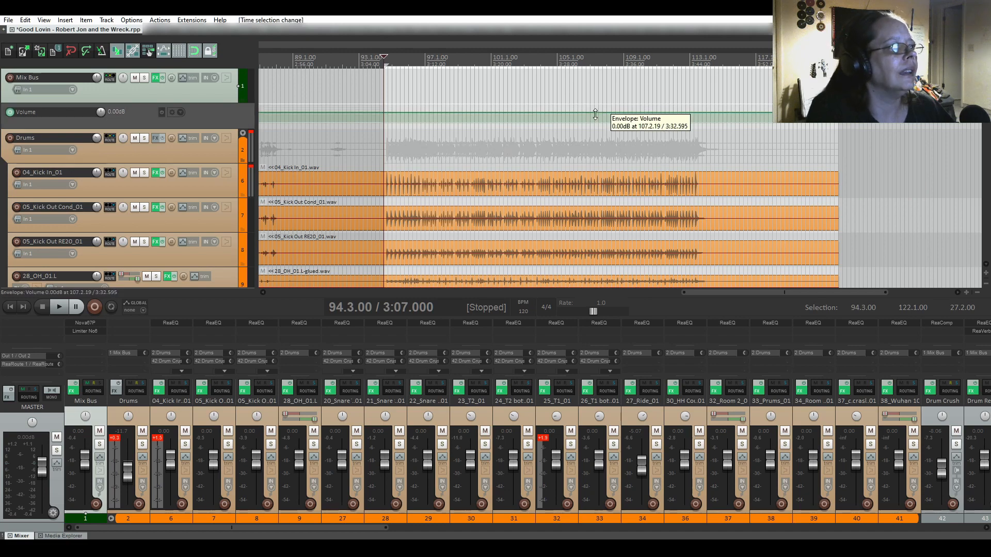
{"action": "key", "text": "shift+e"}
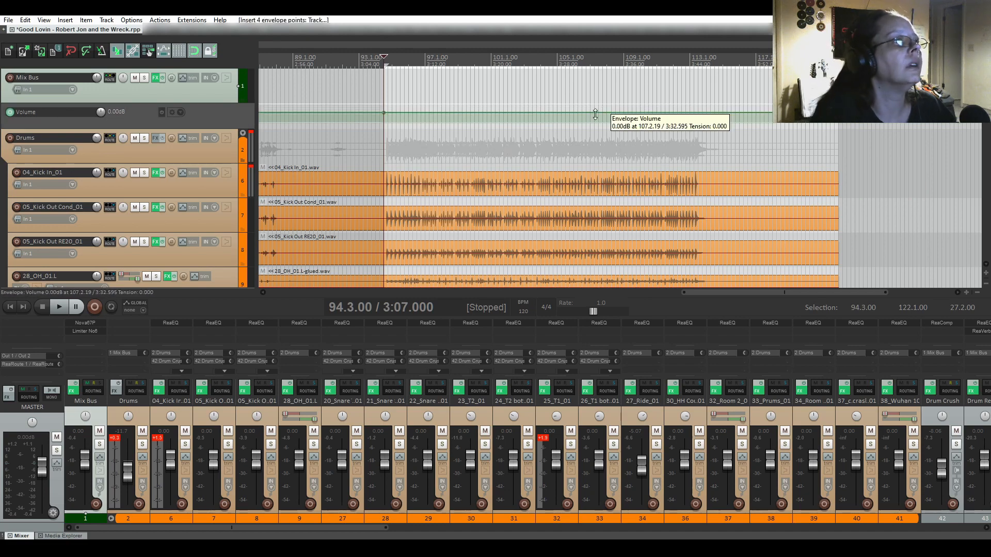
{"action": "left_click_drag", "start_coordinate": [595, 113], "coordinate": [595, 109]}
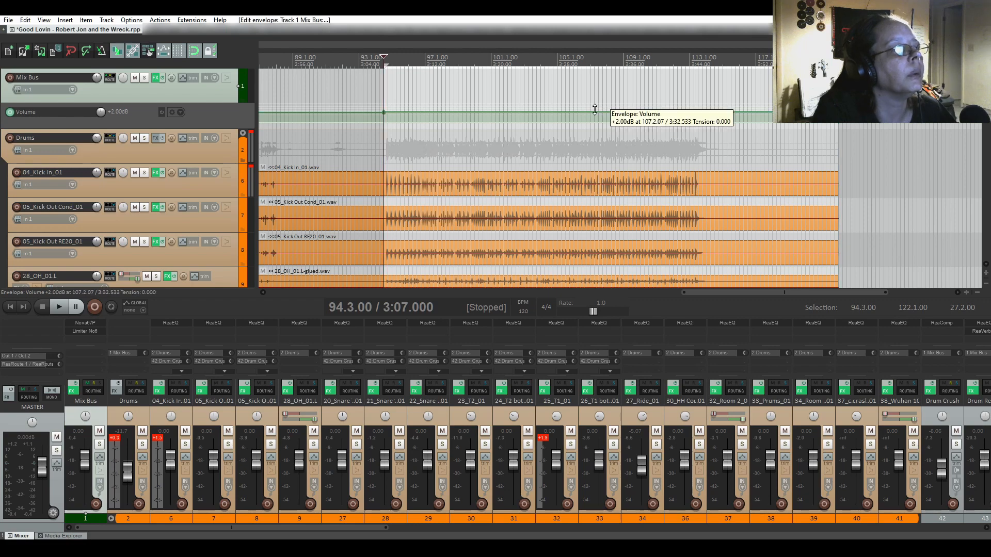
{"action": "left_click_drag", "start_coordinate": [723, 293], "coordinate": [363, 277]}
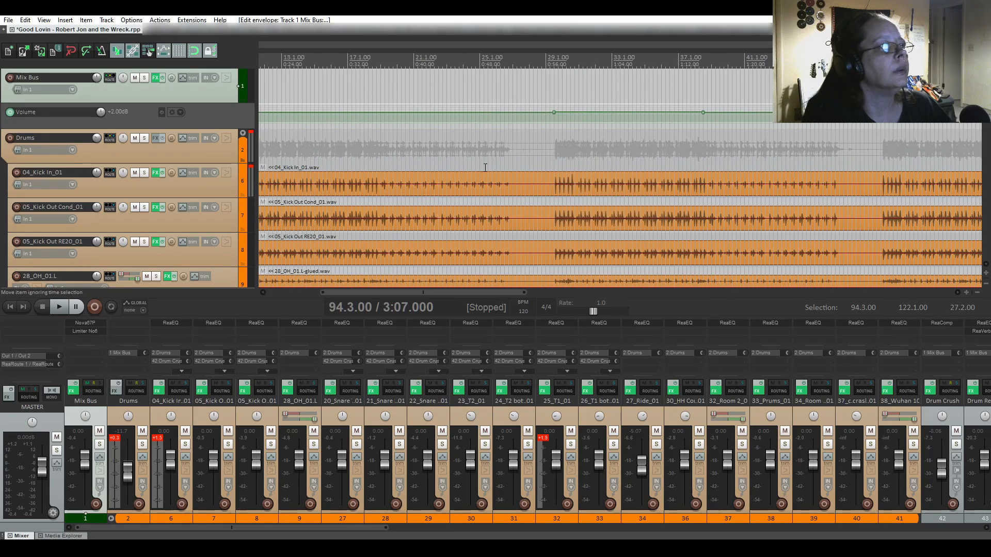
Play the mix from 28.3.00, stop, and open the Mix Bus FX chain showing Limiter No6.
{"action": "left_click", "coordinate": [538, 134]}
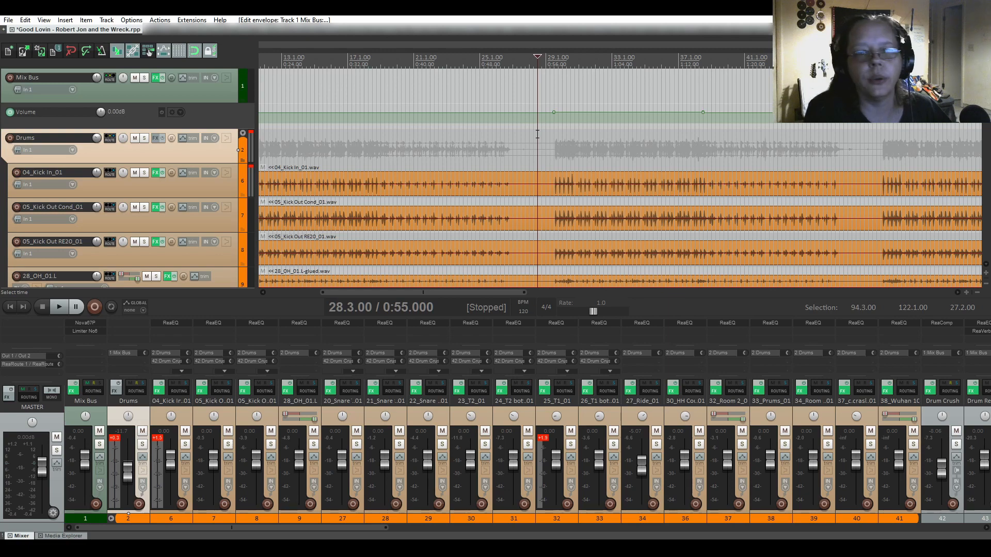
{"action": "key", "text": "space"}
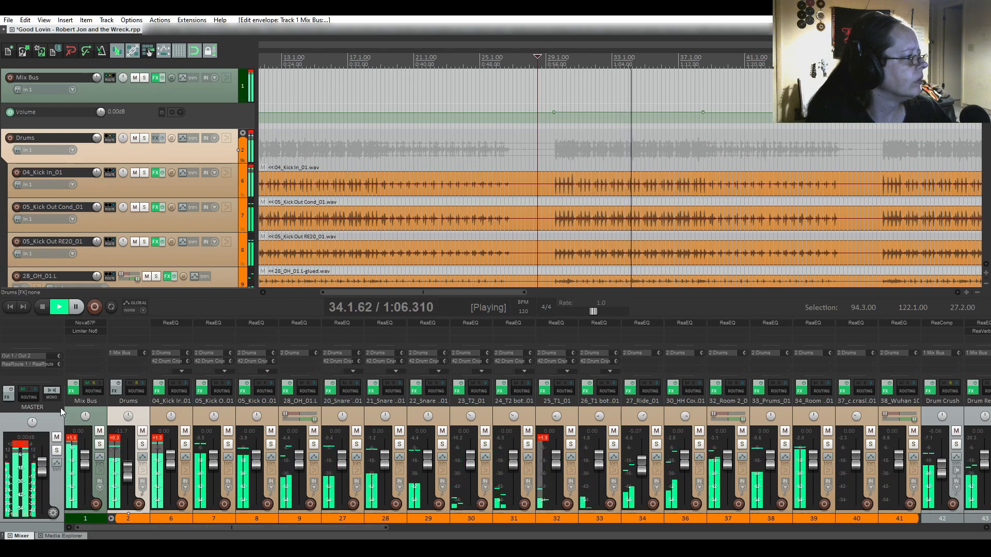
{"action": "key", "text": "space"}
{"action": "left_click", "coordinate": [73, 391]}
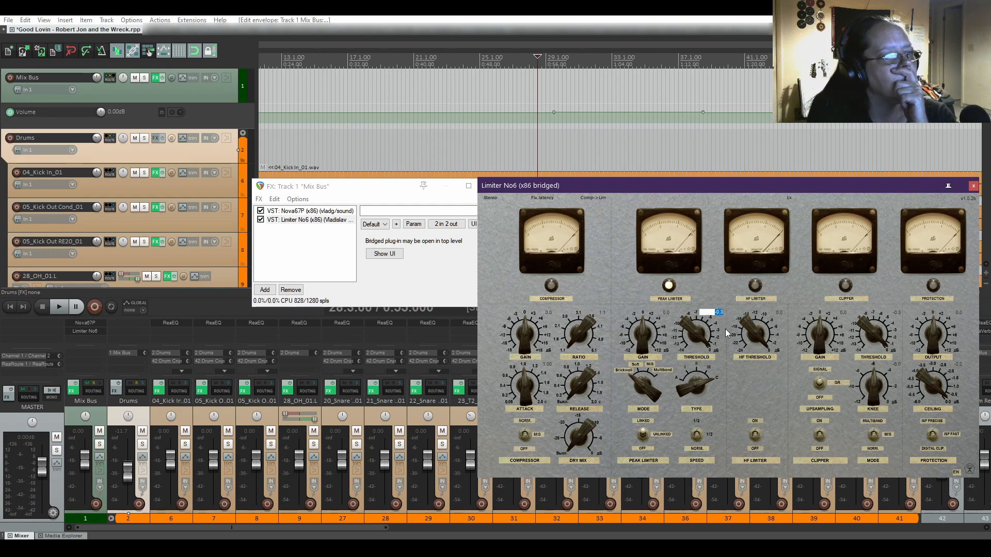
Clear the Limiter No6 threshold value and move Limiter No6 ahead of Nova67P.
{"action": "key", "text": "BackSpace"}
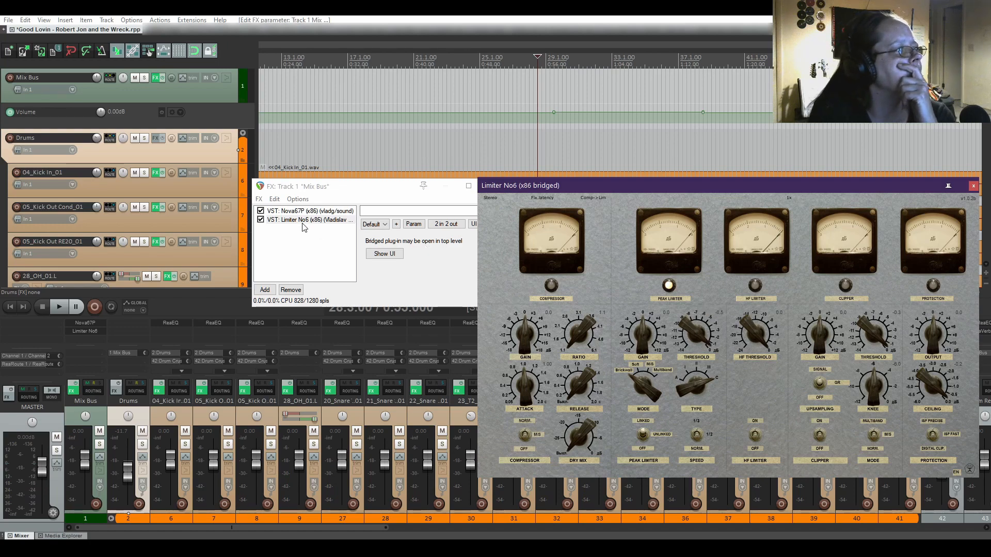
{"action": "left_click", "coordinate": [287, 212]}
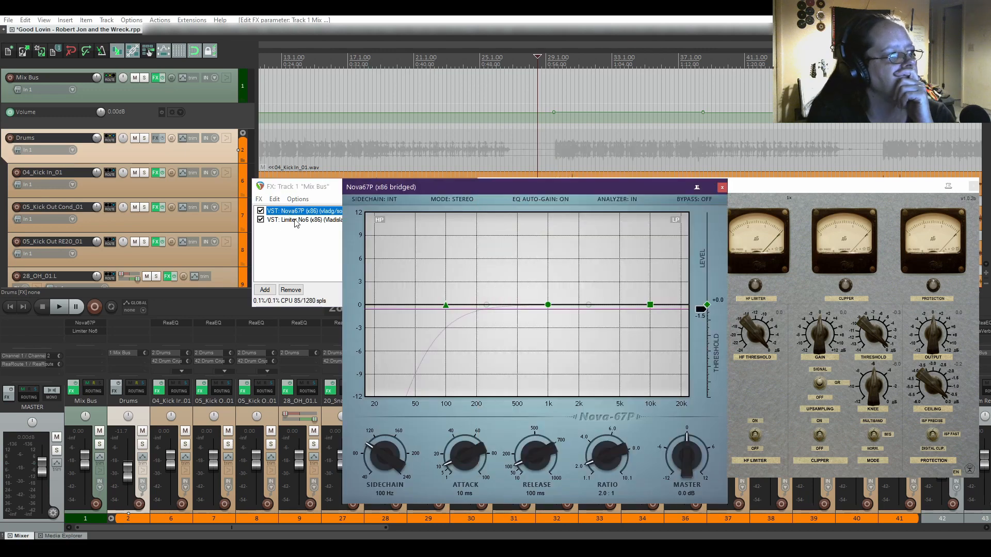
{"action": "left_click", "coordinate": [296, 220]}
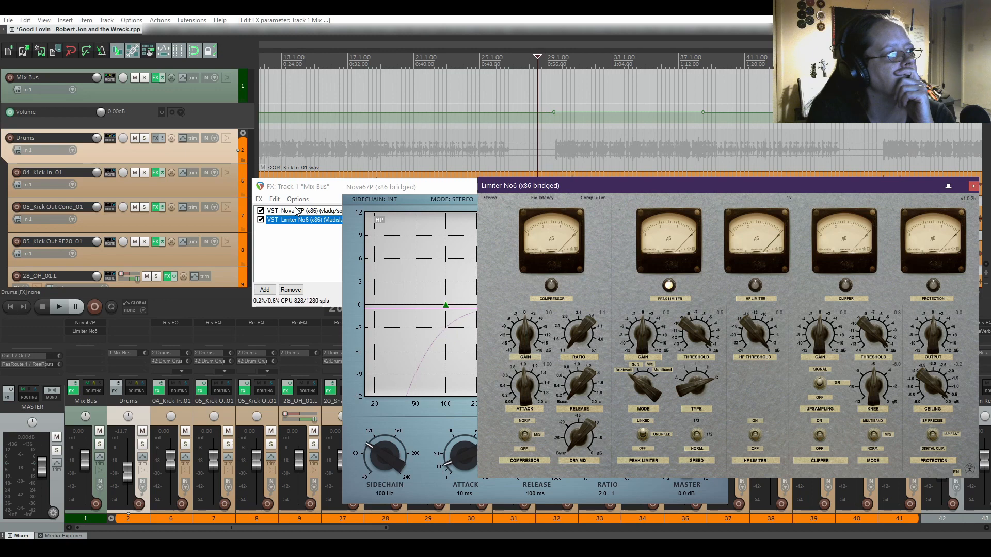
{"action": "left_click_drag", "start_coordinate": [297, 224], "coordinate": [298, 211]}
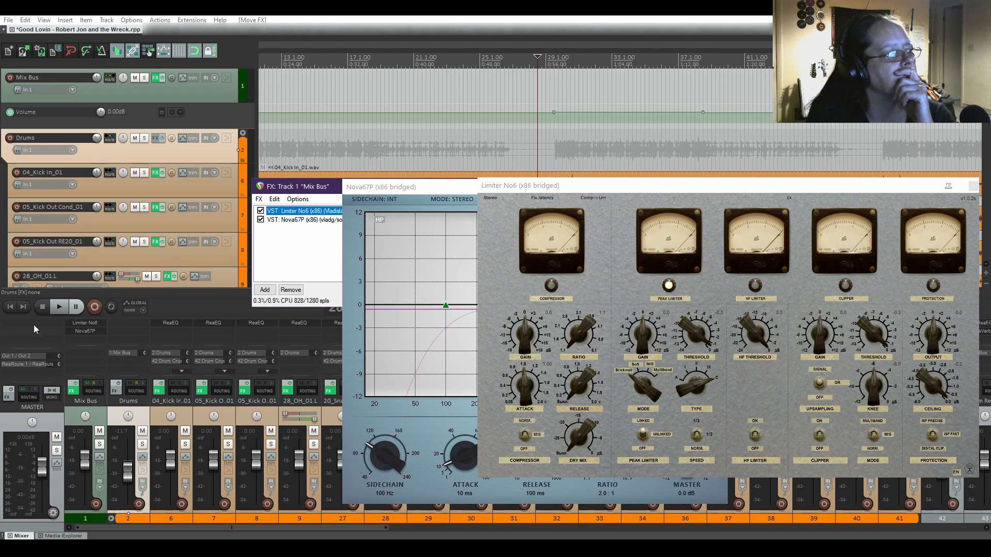
Audition the new chain order twice, resetting the Mix Bus peak readout in between.
{"action": "left_click", "coordinate": [54, 310]}
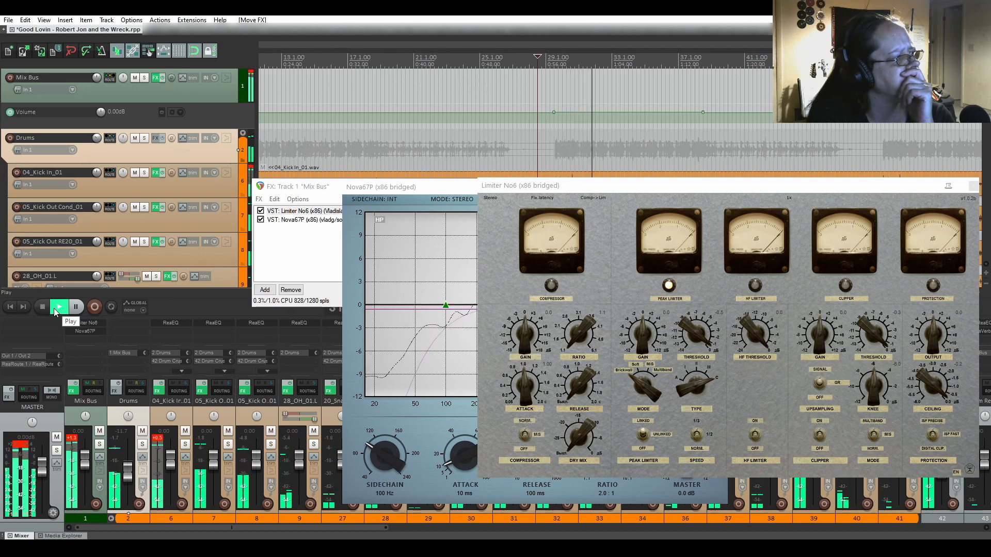
{"action": "key", "text": "space"}
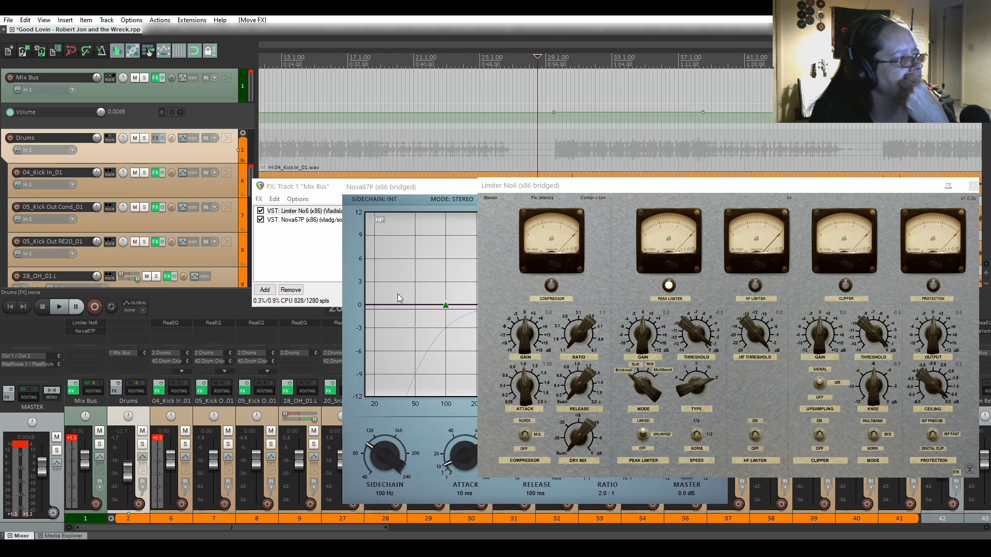
{"action": "left_click", "coordinate": [70, 439]}
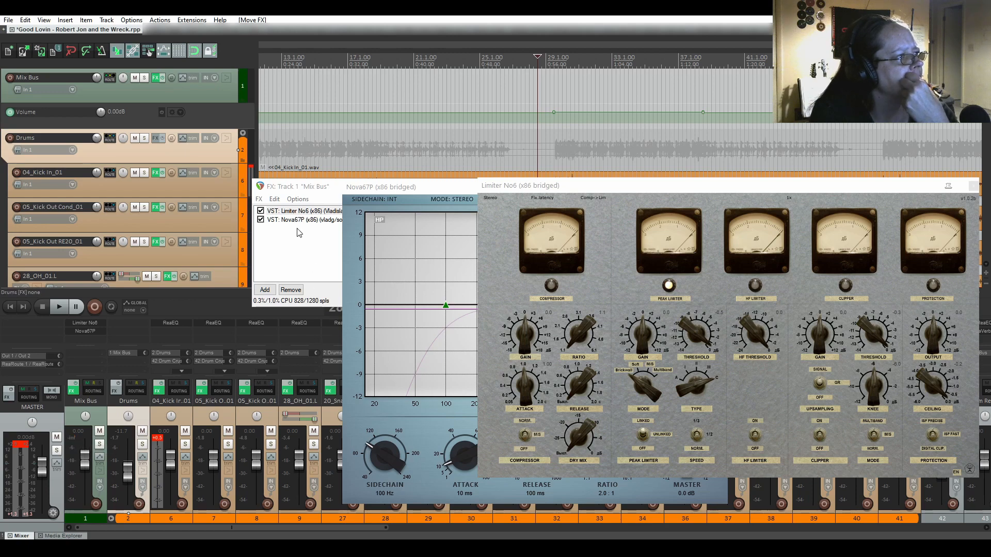
{"action": "left_click", "coordinate": [299, 212]}
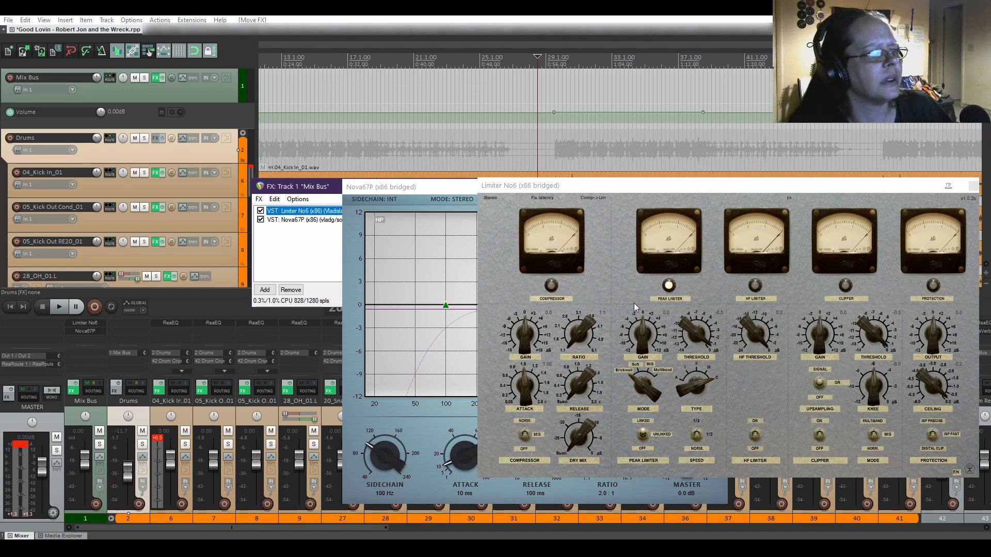
{"action": "key", "text": "space"}
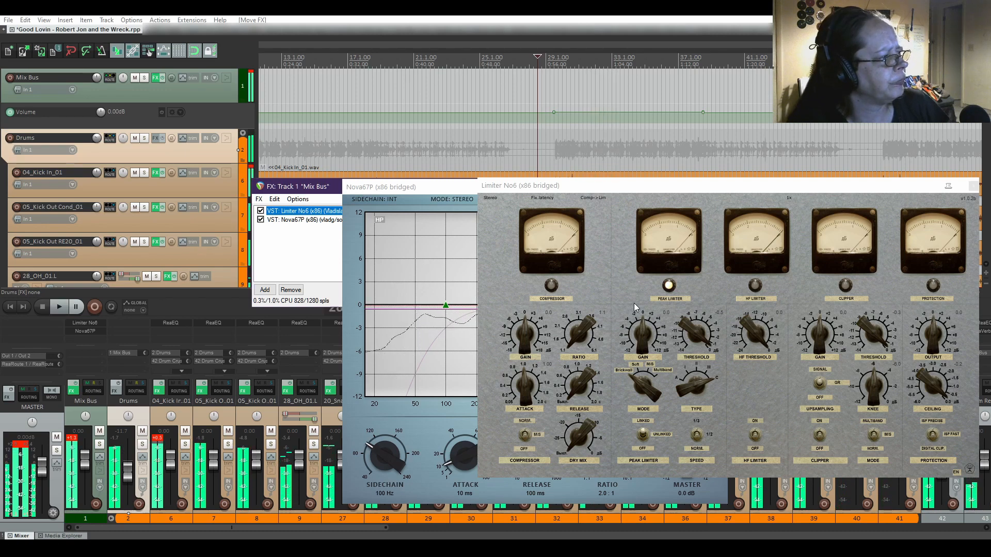
{"action": "key", "text": "space"}
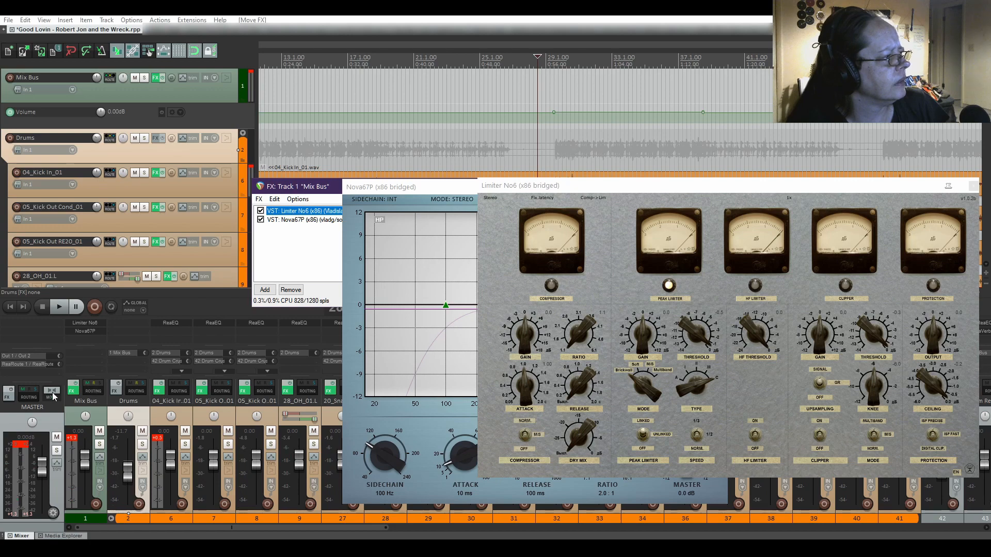
Delete the master's ReRoute 1 / ReRoute 2 hardware output, then play and reset the Mix Bus and master peak readouts.
{"action": "left_click", "coordinate": [35, 395]}
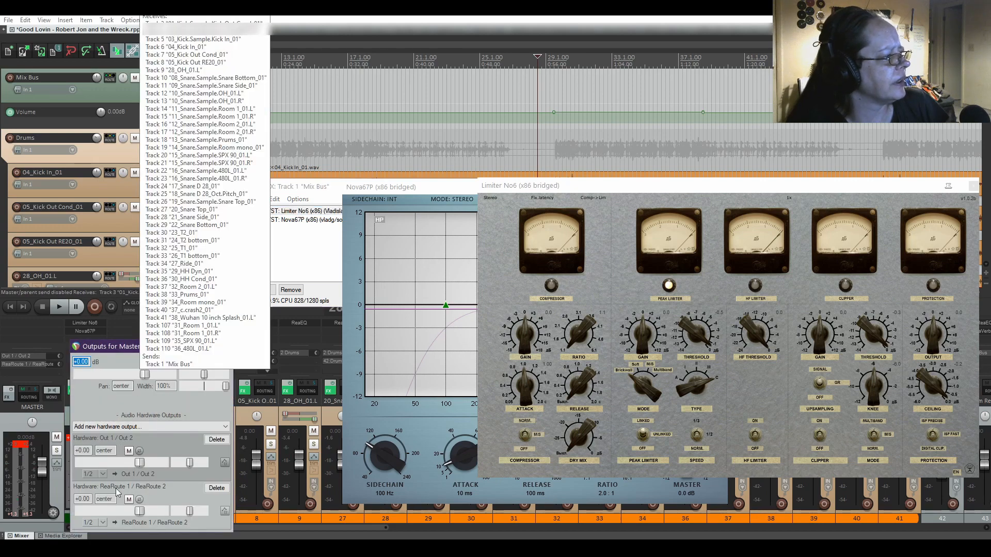
{"action": "left_click", "coordinate": [217, 489]}
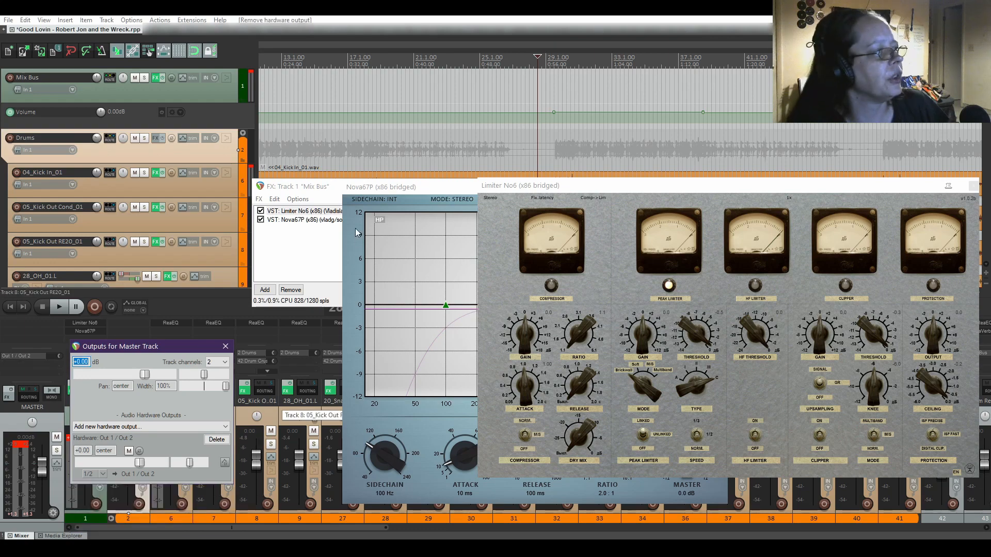
{"action": "left_click", "coordinate": [377, 9]}
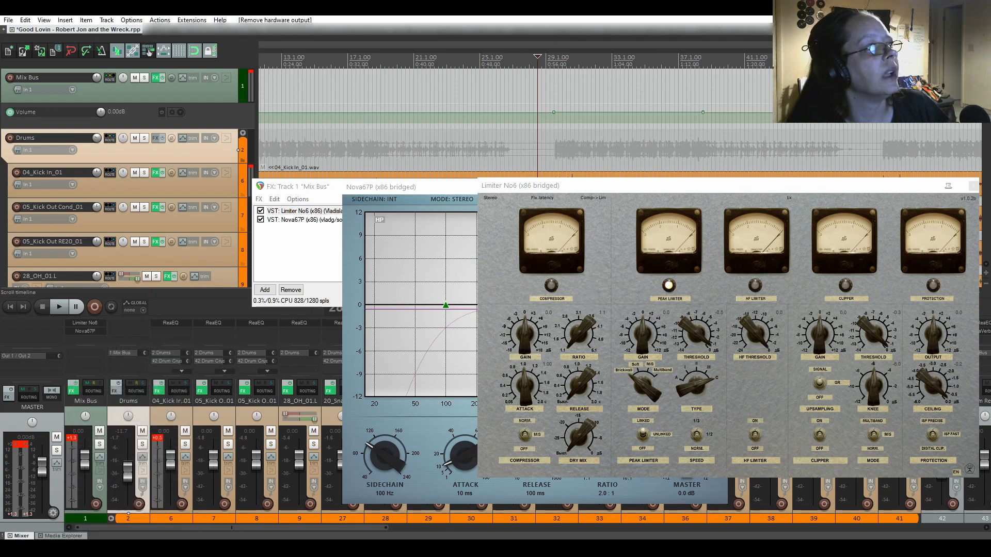
{"action": "key", "text": "space"}
{"action": "key", "text": "space"}
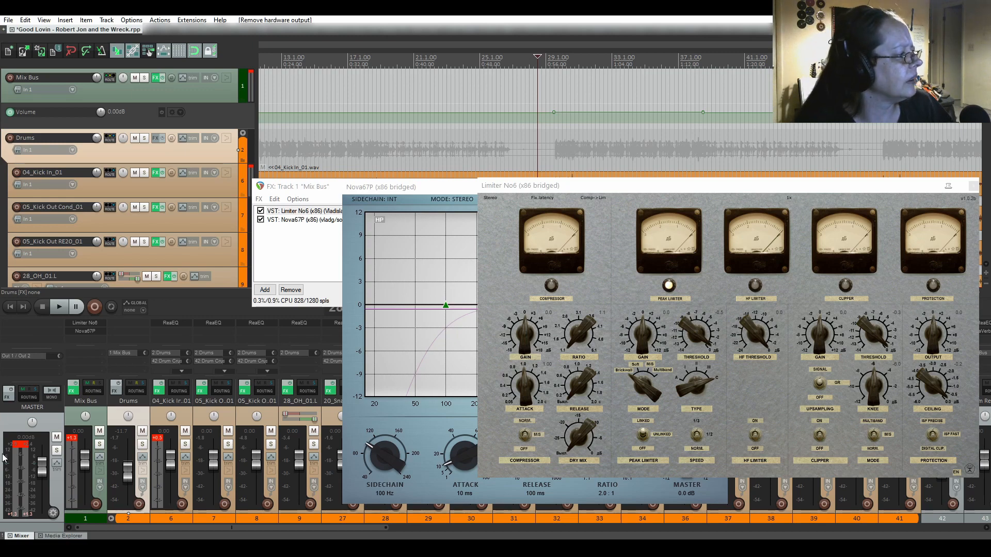
{"action": "left_click", "coordinate": [73, 439]}
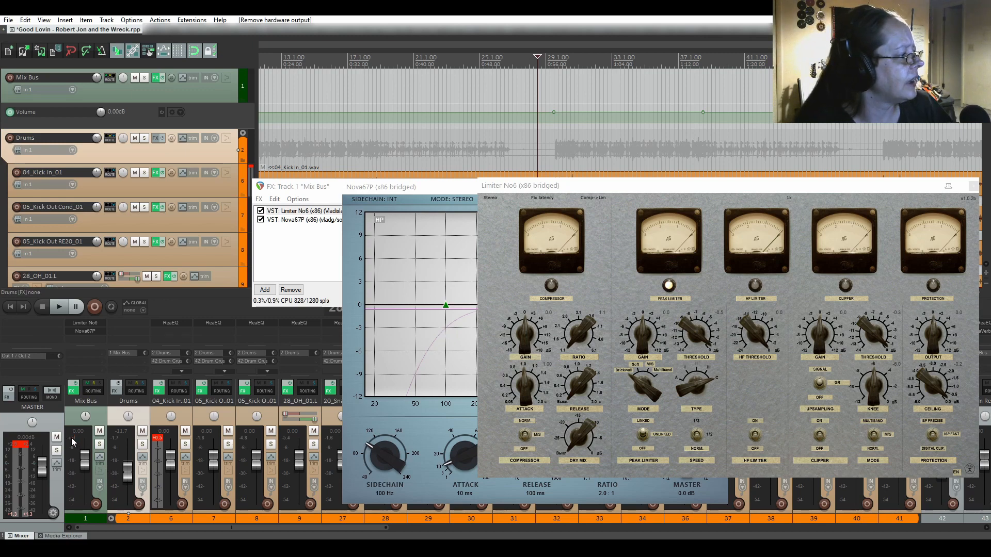
{"action": "left_click", "coordinate": [25, 447]}
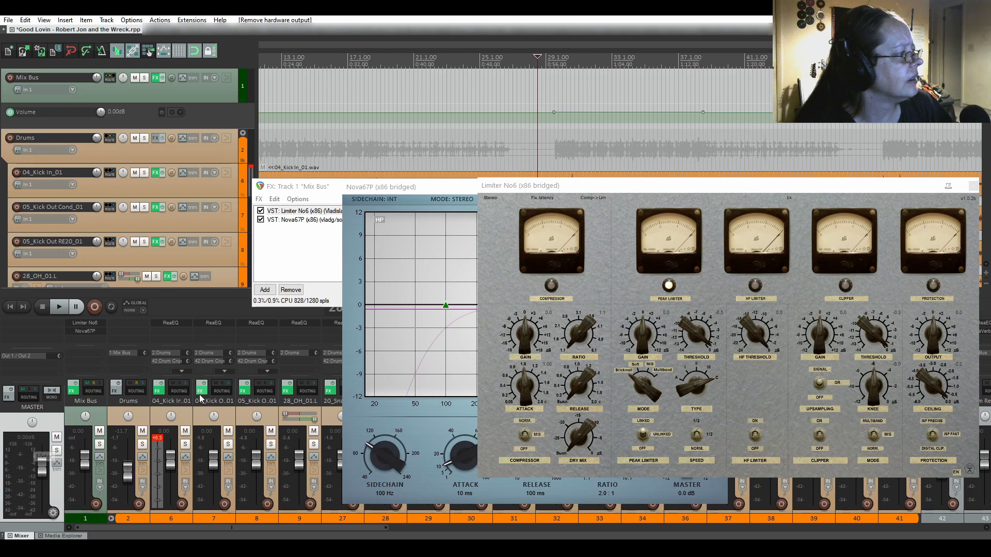
Play the mix, return Nova67P's mode to STEREO, close Nova67P, and reposition the Limiter No6 window.
{"action": "key", "text": "space"}
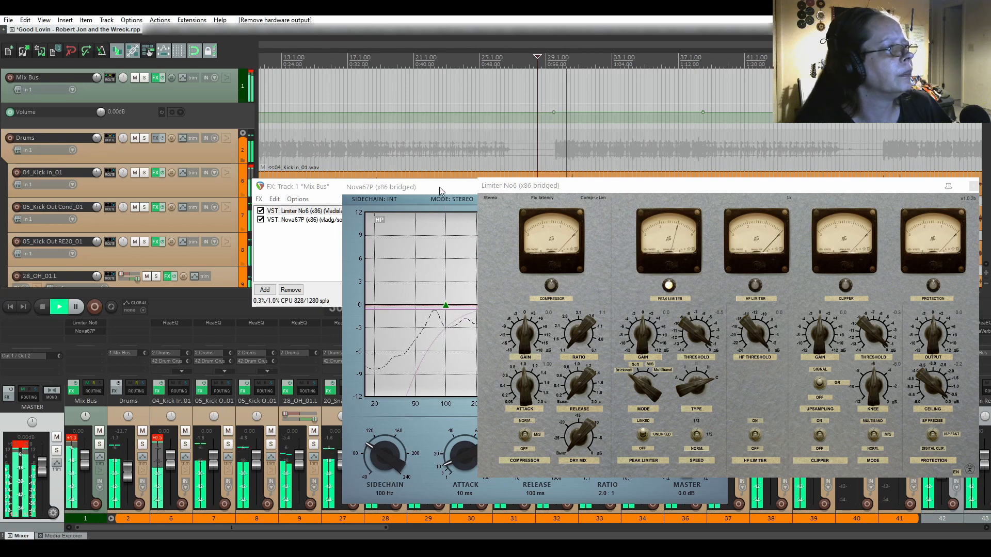
{"action": "left_click", "coordinate": [438, 200]}
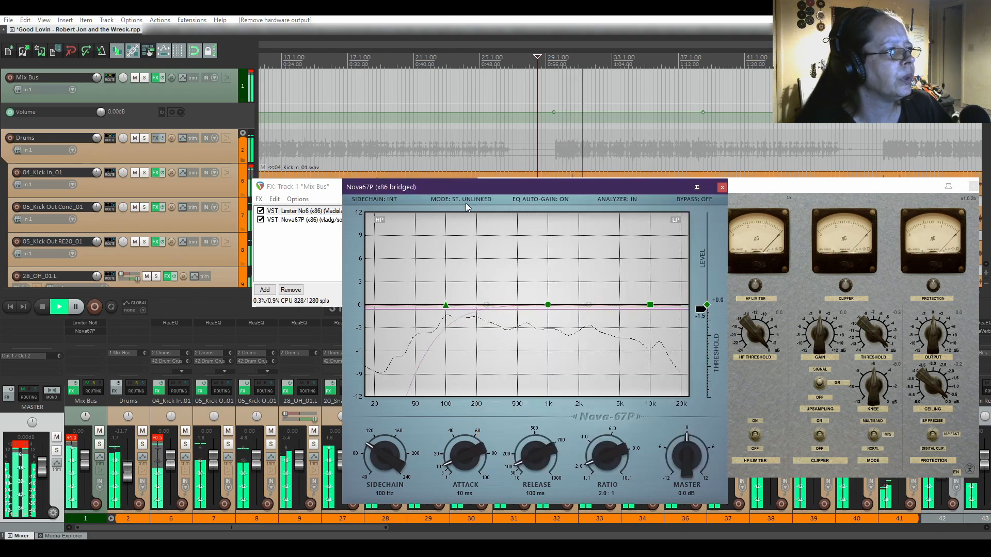
{"action": "left_click", "coordinate": [459, 200]}
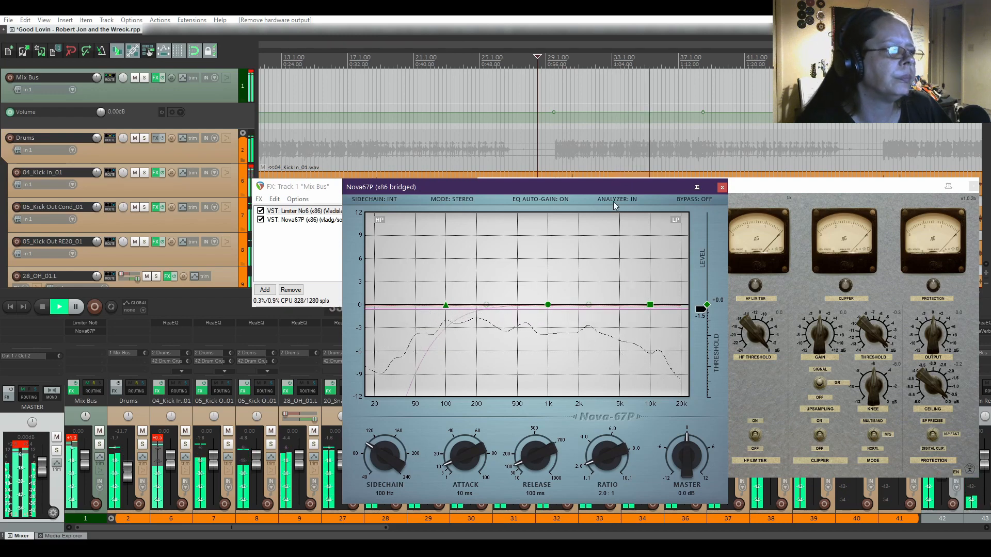
{"action": "left_click_drag", "start_coordinate": [601, 185], "coordinate": [505, 198]}
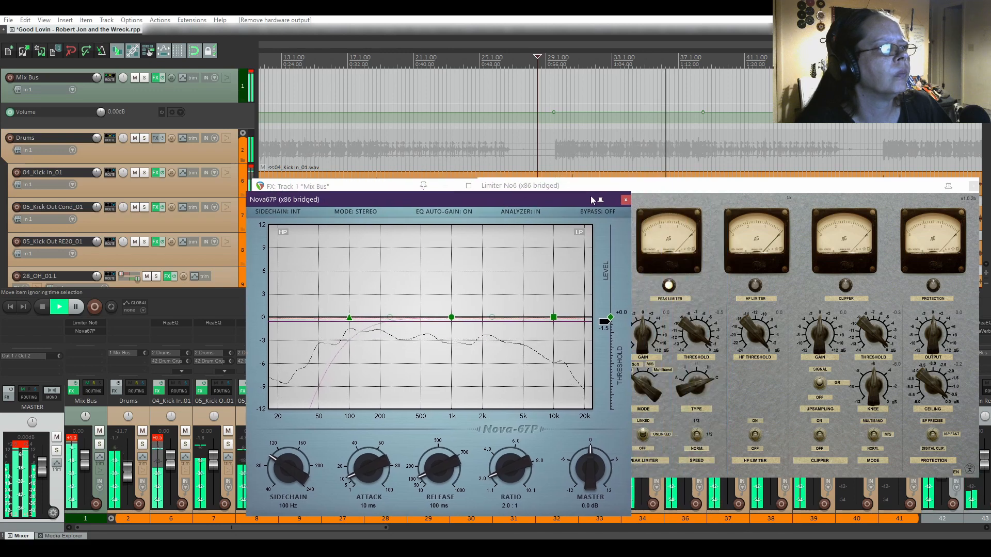
{"action": "left_click", "coordinate": [625, 199]}
{"action": "left_click_drag", "start_coordinate": [627, 189], "coordinate": [595, 153]}
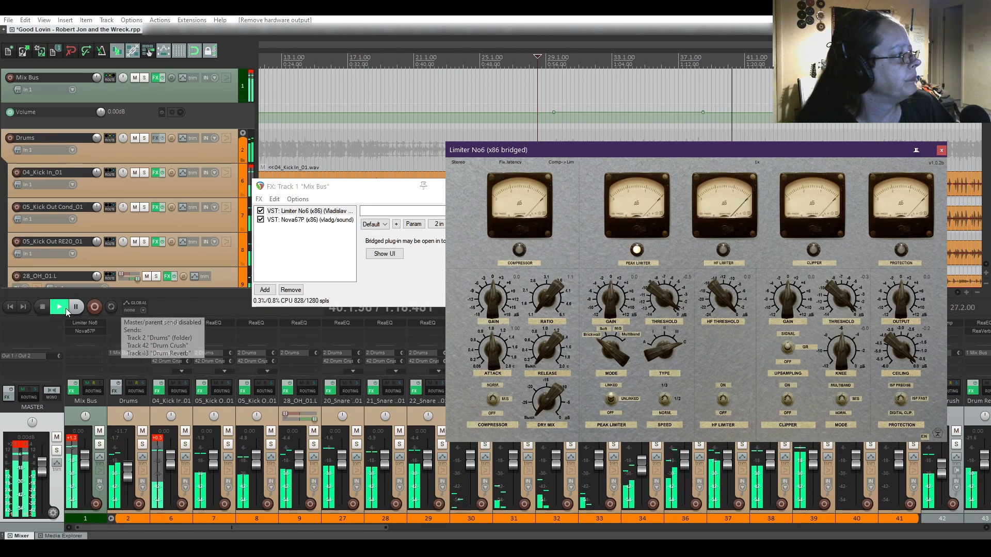
Stop playback and pull the Mix Bus fader down to about -0.94 dB.
{"action": "left_click", "coordinate": [43, 308]}
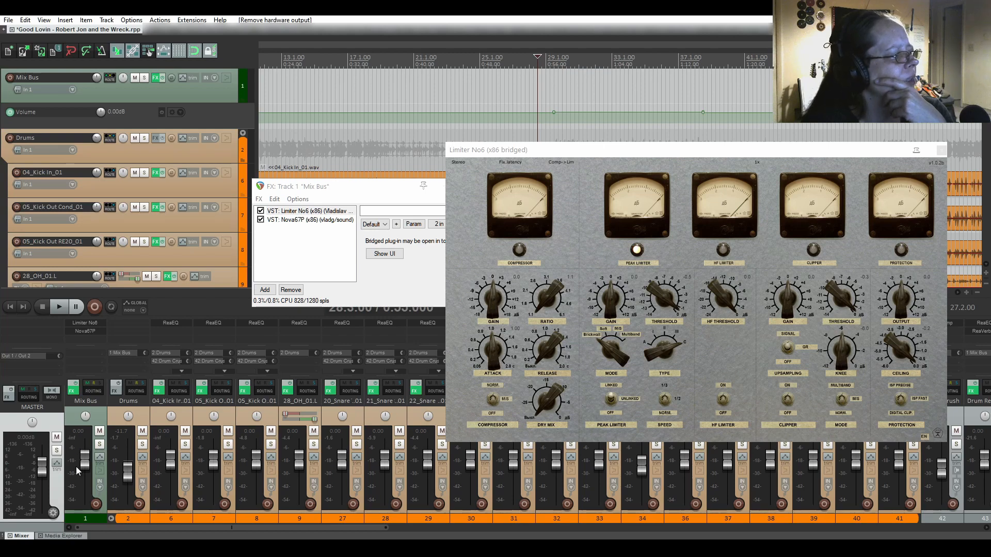
{"action": "mouse_move", "coordinate": [81, 466]}
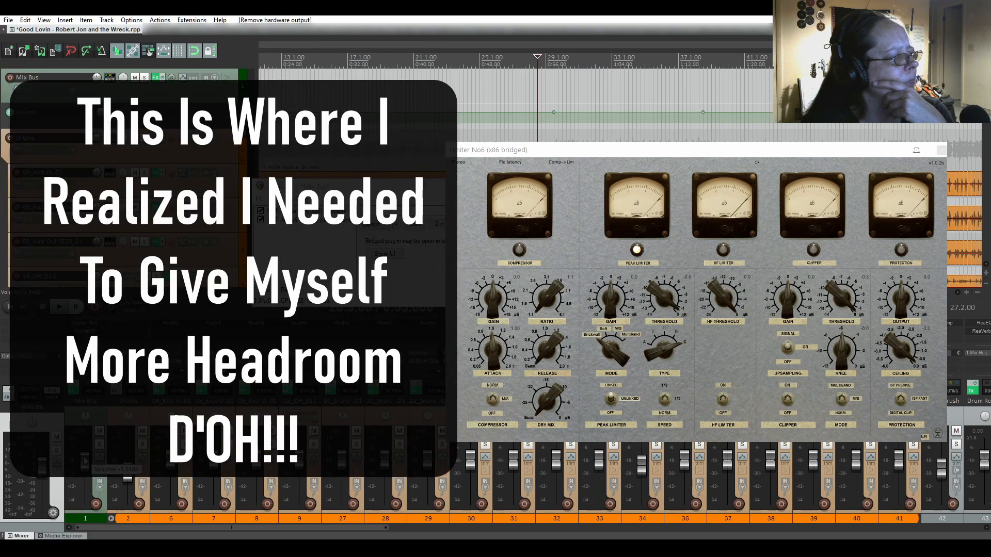
{"action": "left_click_drag", "start_coordinate": [84, 457], "coordinate": [84, 457]}
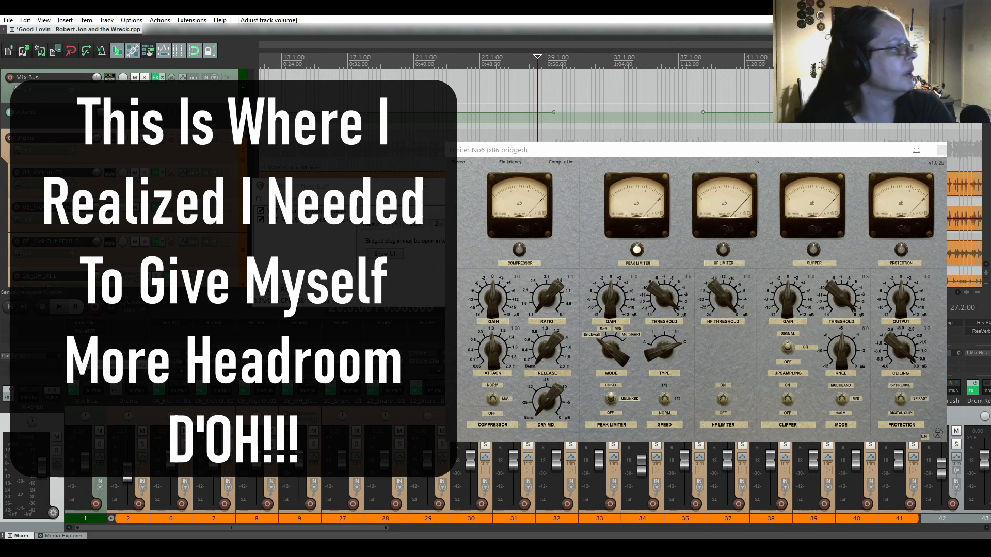
Start playback to hear the mix with the Mix Bus at roughly -0.94 dB.
{"action": "left_click", "coordinate": [61, 309]}
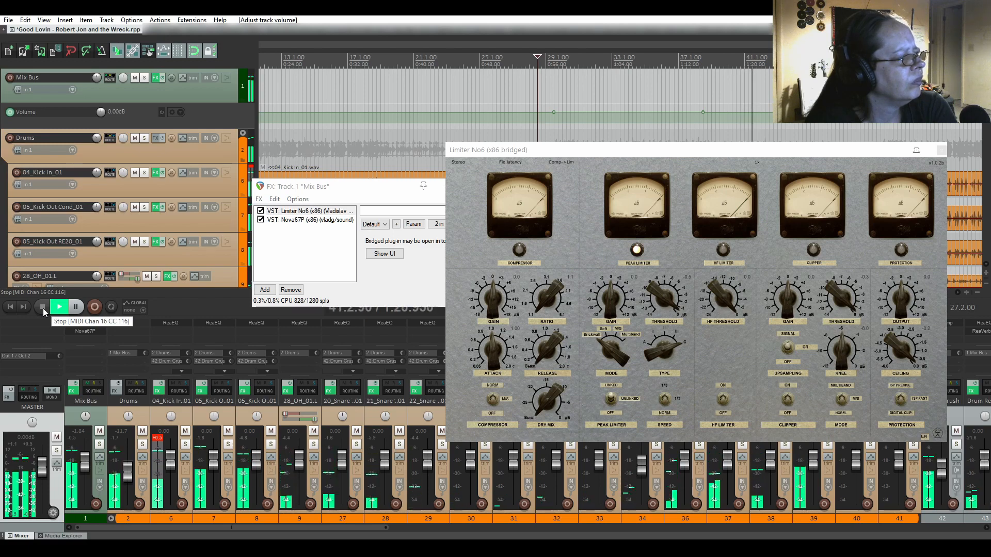
Stop playback and close the Limiter No6 and Mix Bus effects windows.
{"action": "left_click", "coordinate": [42, 307]}
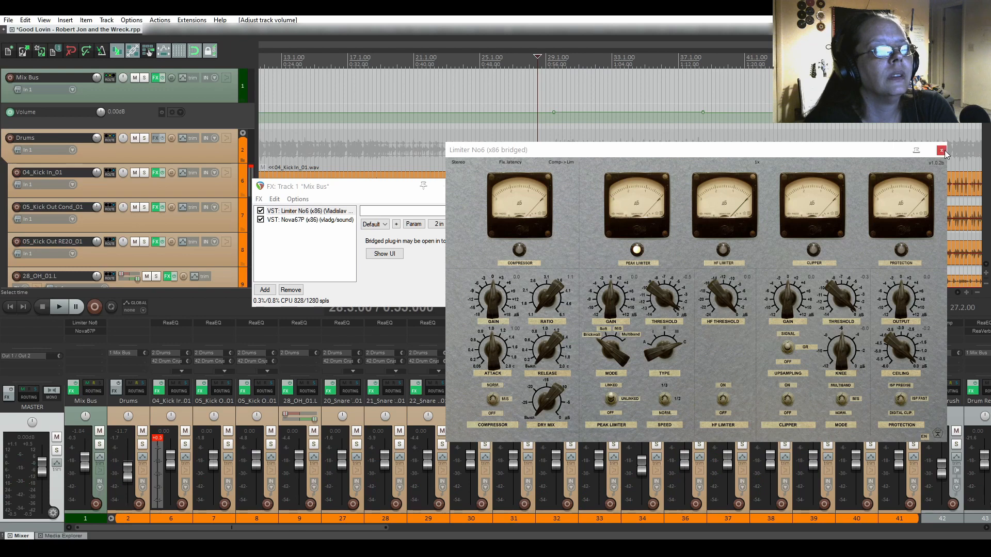
{"action": "left_click", "coordinate": [941, 151]}
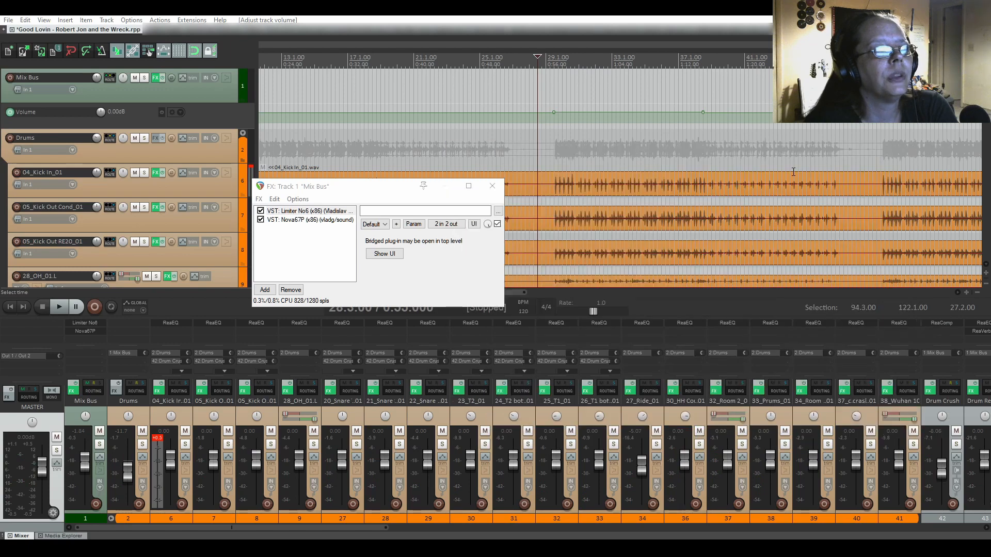
{"action": "left_click", "coordinate": [491, 186]}
{"action": "scroll", "coordinate": [1, 123], "scroll_direction": "down", "scroll_amount": 15}
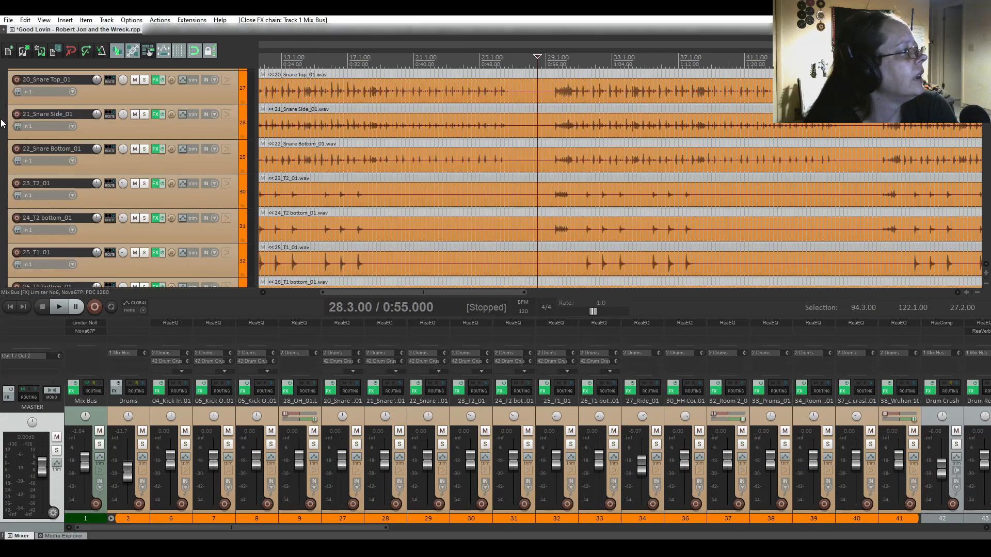
{"action": "scroll", "coordinate": [1, 123], "scroll_direction": "down", "scroll_amount": 15}
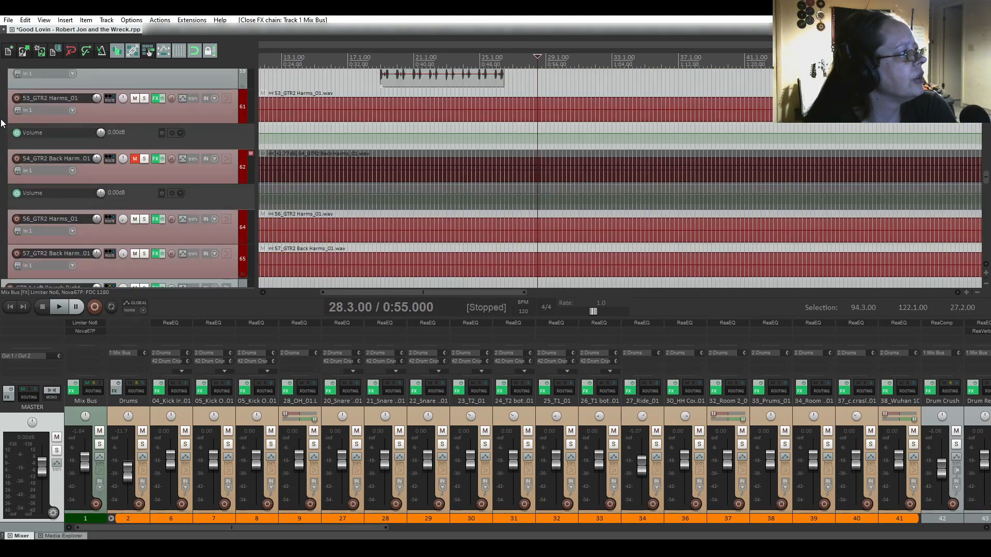
{"action": "scroll", "coordinate": [1, 123], "scroll_direction": "up", "scroll_amount": 6}
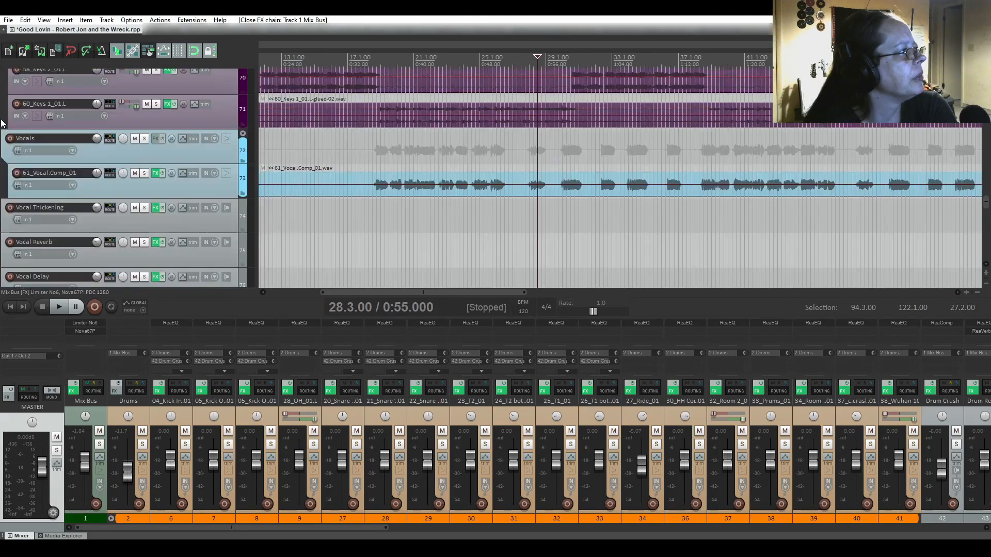
Add JS: De-esser after ReaEQ in the 61_Vocal.Comp_01 effects chain.
{"action": "left_click", "coordinate": [156, 208]}
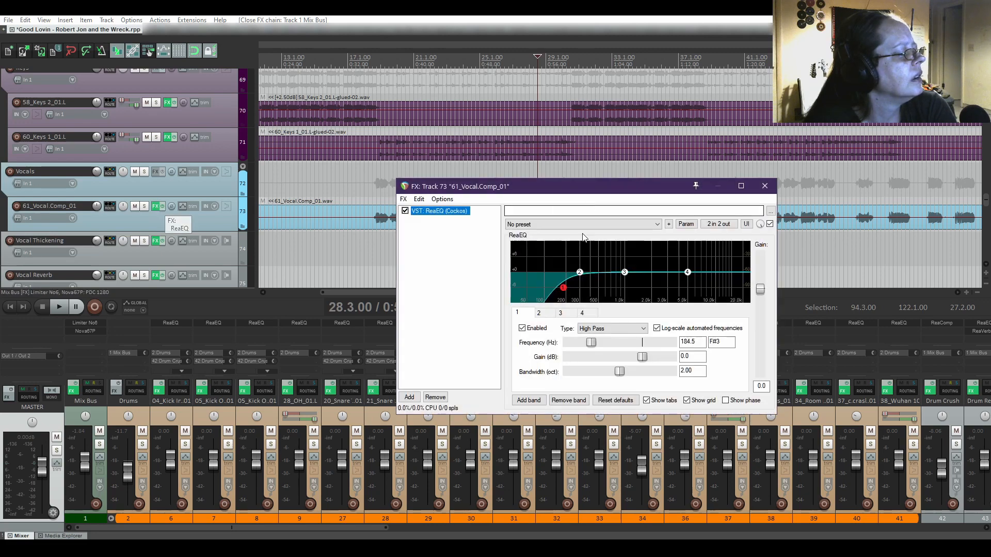
{"action": "left_click", "coordinate": [409, 397]}
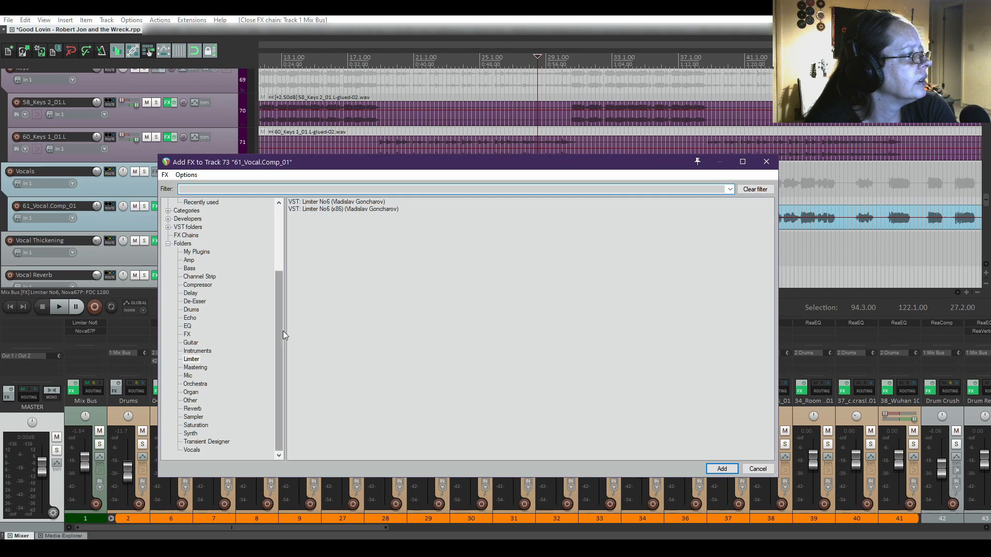
{"action": "left_click_drag", "start_coordinate": [283, 331], "coordinate": [259, 234]}
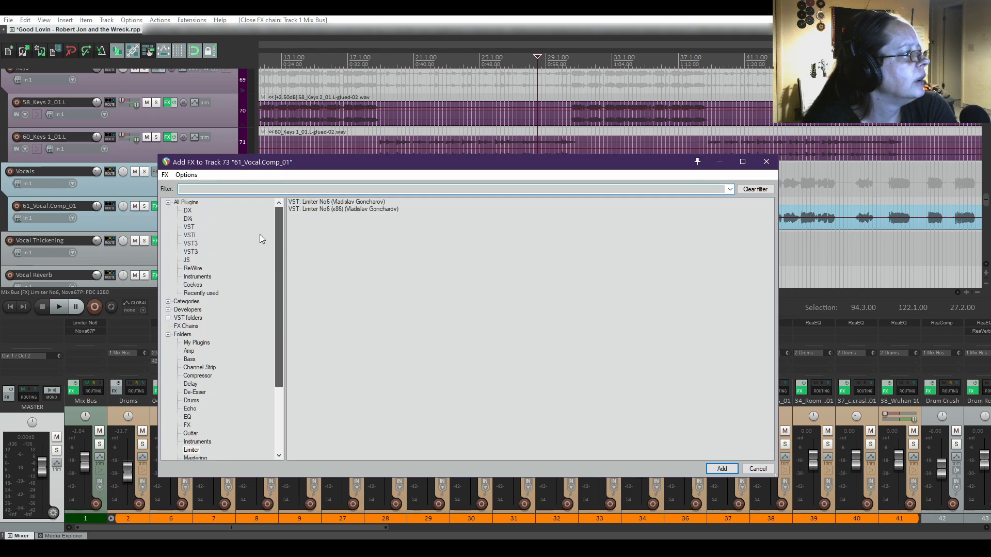
{"action": "left_click", "coordinate": [187, 260]}
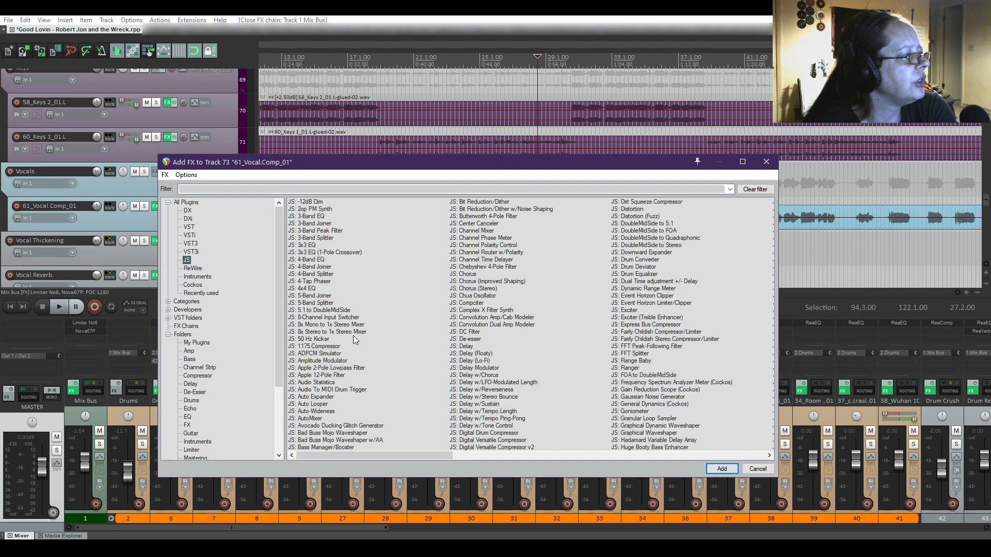
{"action": "left_click", "coordinate": [236, 190]}
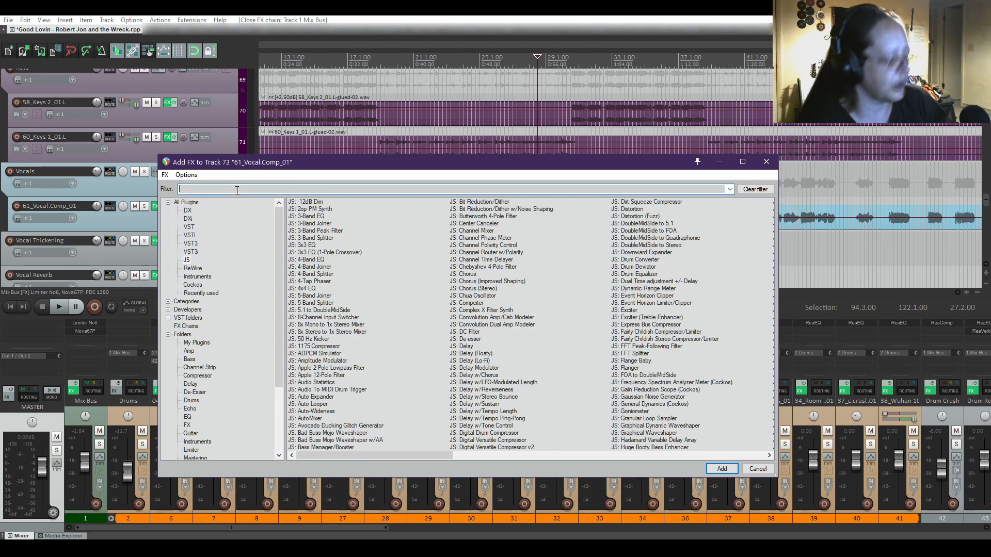
{"action": "type", "text": "de"}
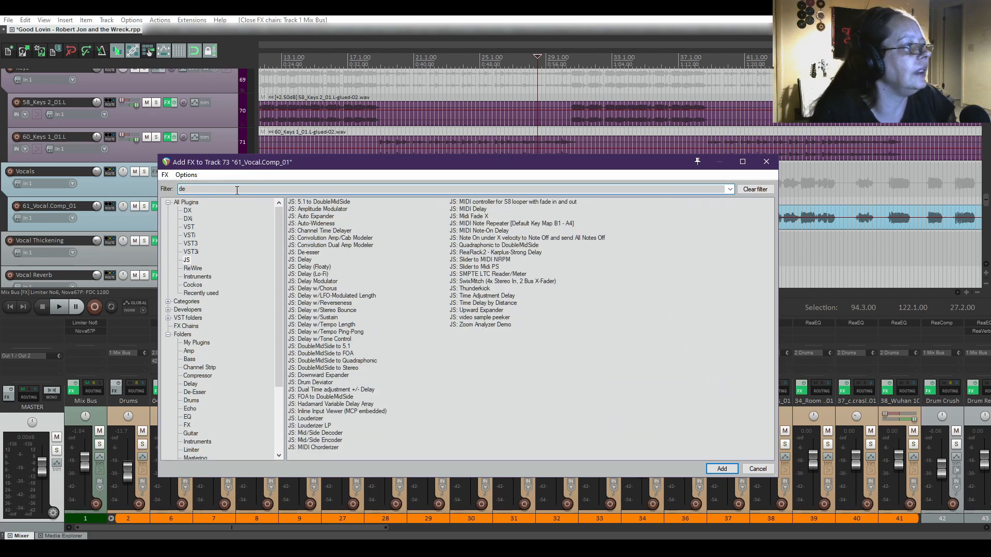
{"action": "double_click", "coordinate": [309, 254]}
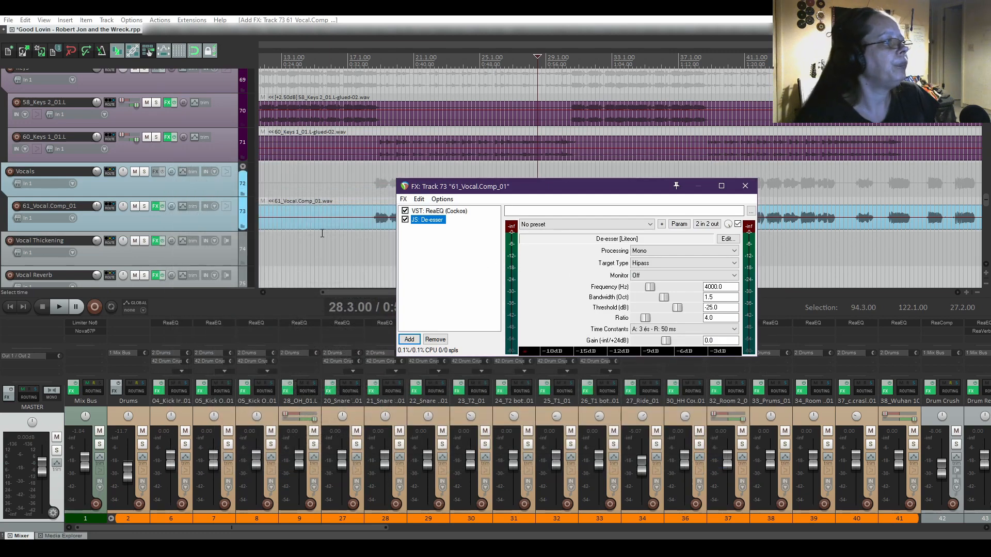
Play from bar 18.3 and lower the De-esser threshold to -48.25 dB, keeping gain at 0.0.
{"action": "left_click", "coordinate": [373, 203]}
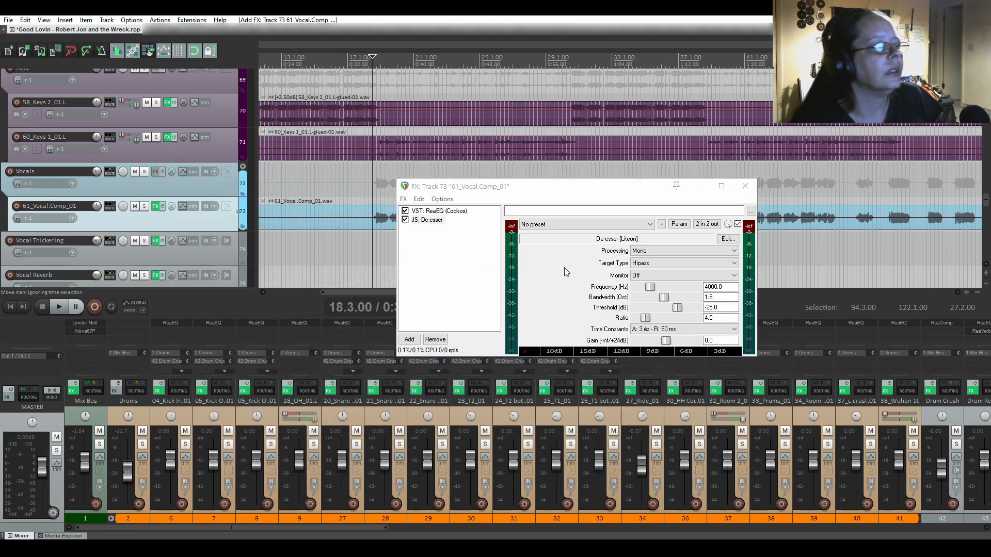
{"action": "key", "text": "space"}
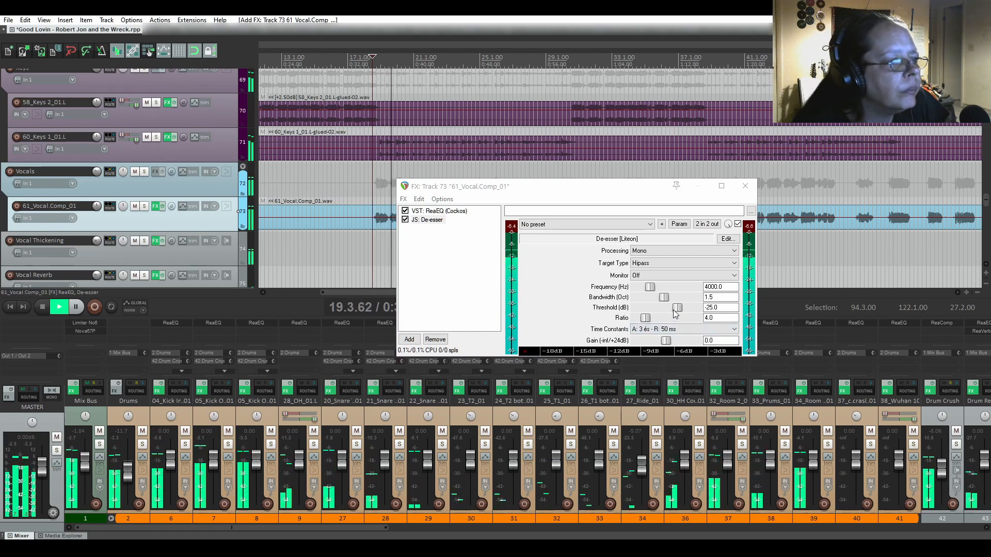
{"action": "left_click", "coordinate": [665, 344]}
{"action": "left_click_drag", "start_coordinate": [666, 344], "coordinate": [657, 343]}
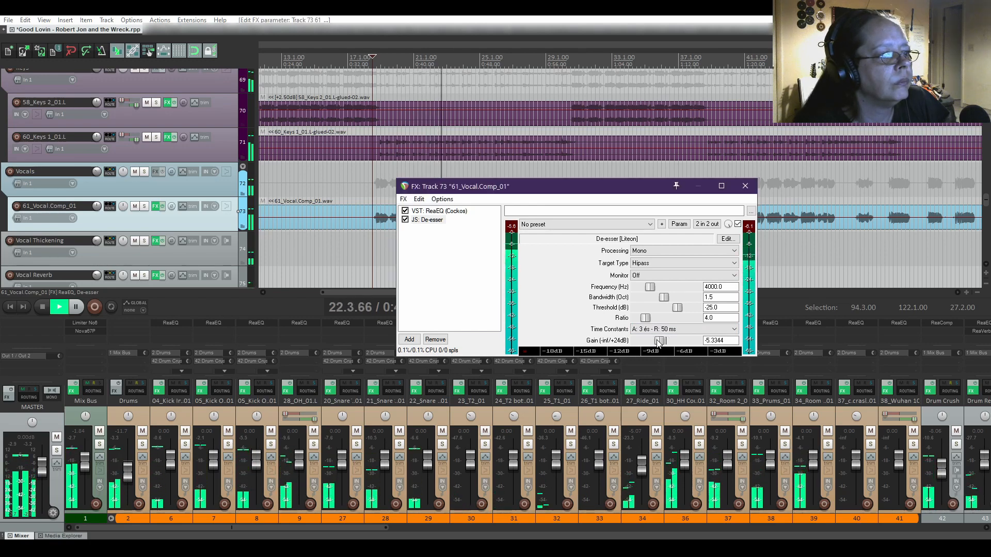
{"action": "double_click", "coordinate": [657, 344]}
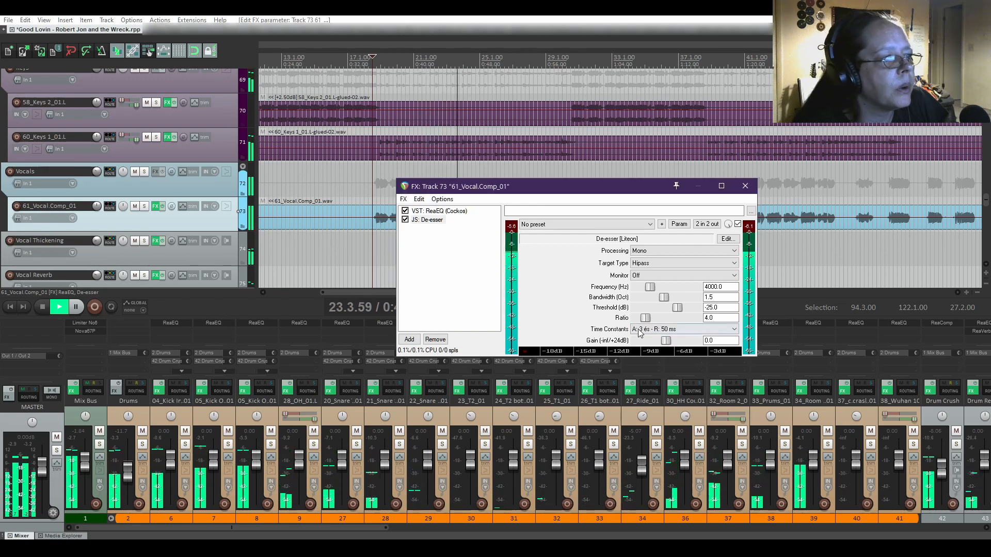
{"action": "left_click_drag", "start_coordinate": [676, 311], "coordinate": [658, 311]}
{"action": "key", "text": "space"}
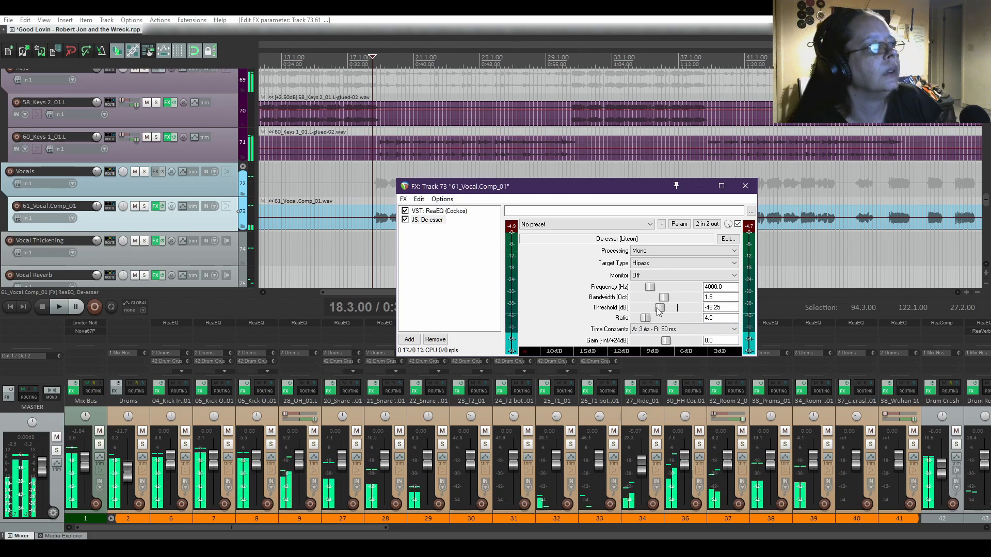
{"action": "key", "text": "space"}
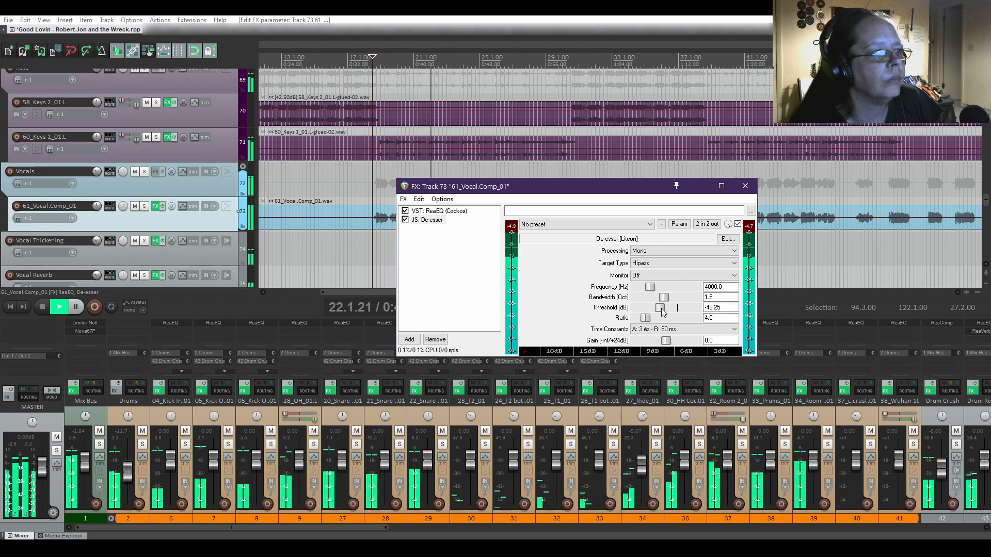
Compare the vocal's ReaEQ and De-esser settings while listening, then stop playback.
{"action": "left_click", "coordinate": [617, 225]}
{"action": "left_click", "coordinate": [617, 225]}
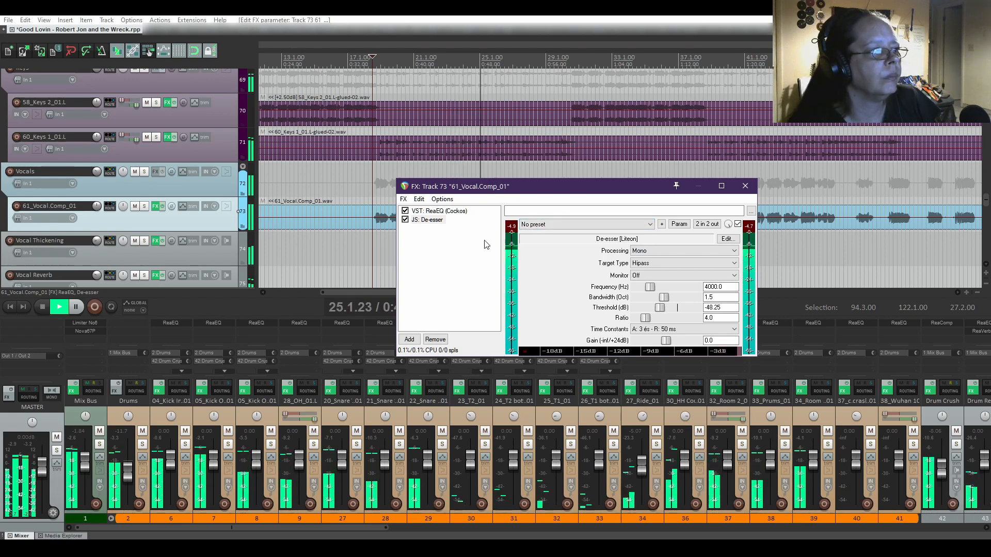
{"action": "left_click", "coordinate": [446, 213]}
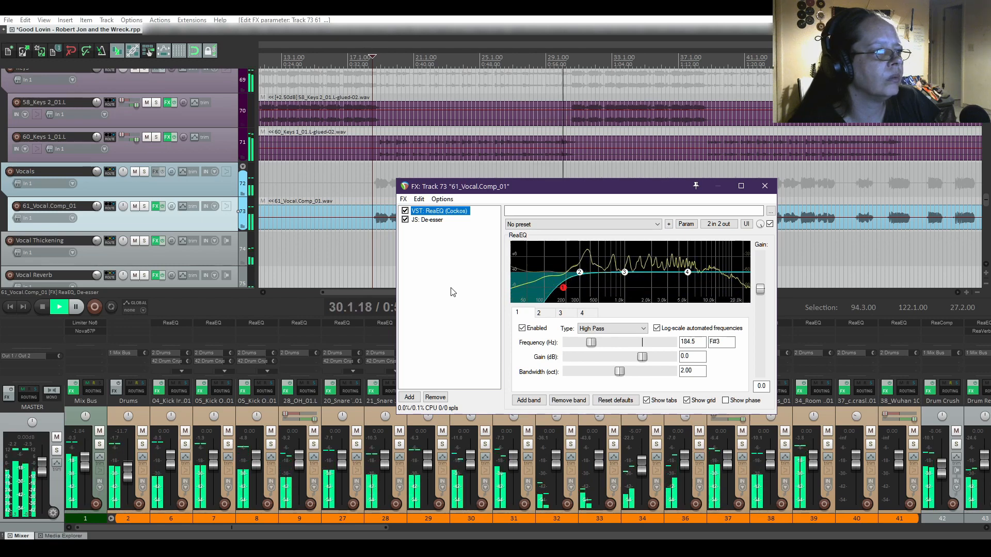
{"action": "left_click", "coordinate": [433, 221]}
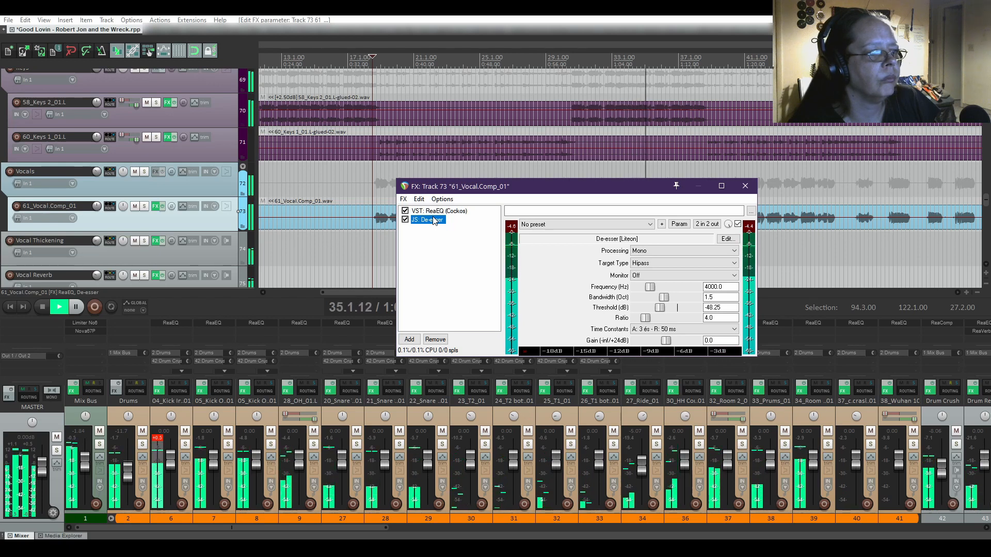
{"action": "key", "text": "space"}
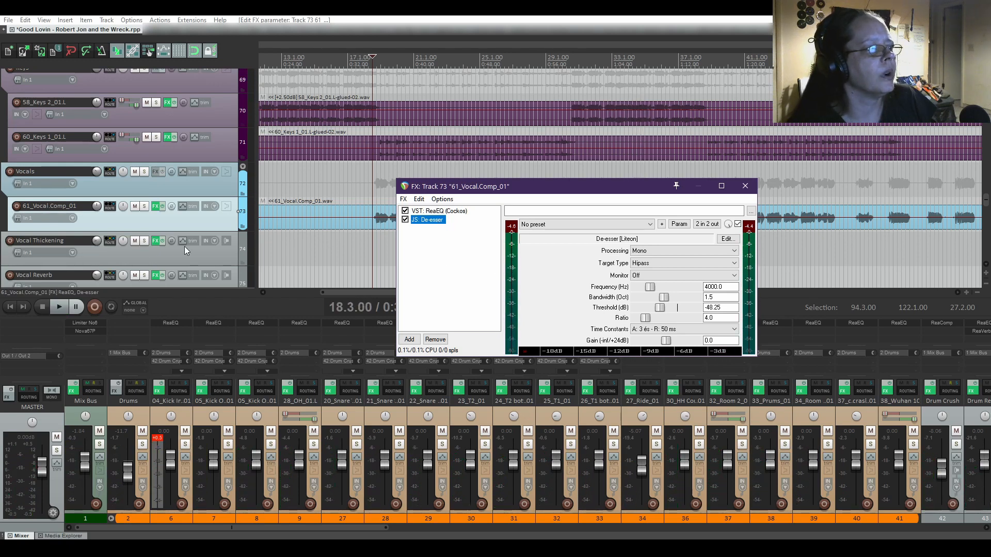
{"action": "left_click", "coordinate": [41, 308]}
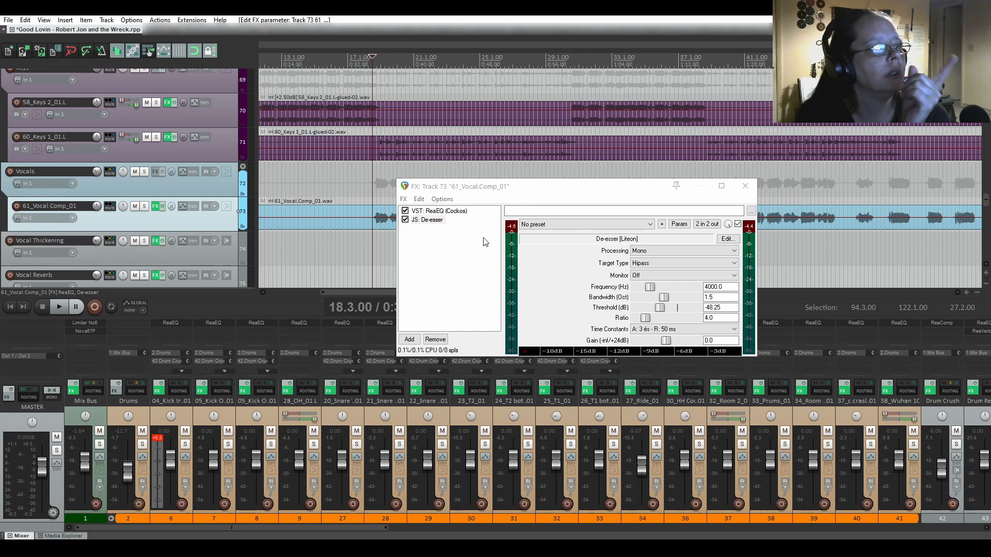
Close the vocal effects window, save the project, return to start and clear the time selection.
{"action": "left_click", "coordinate": [745, 186]}
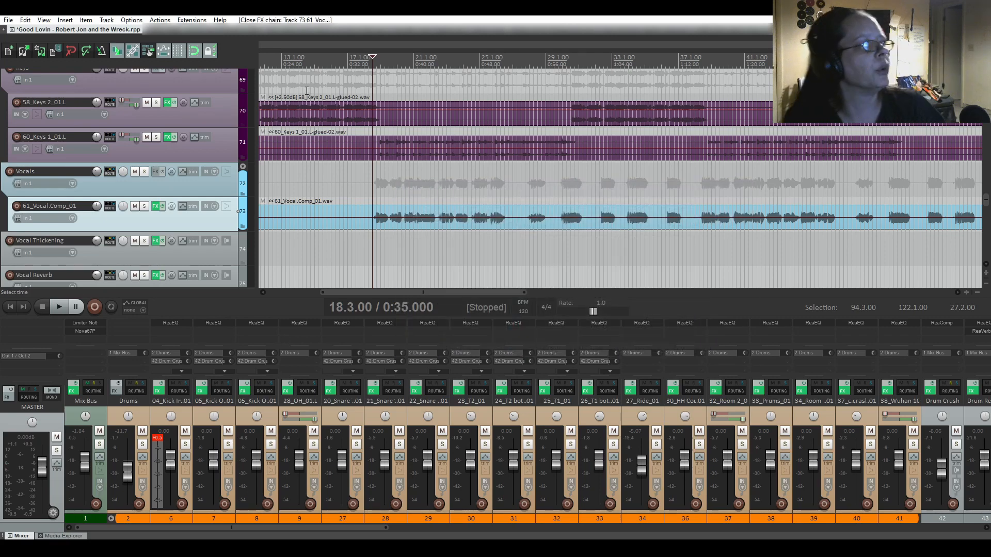
{"action": "left_click", "coordinate": [40, 51]}
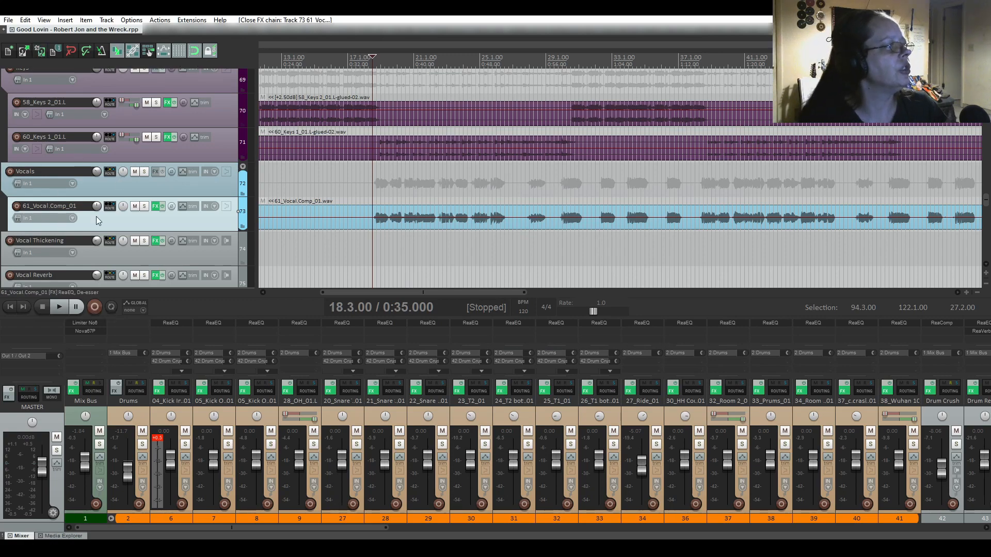
{"action": "left_click", "coordinate": [10, 307]}
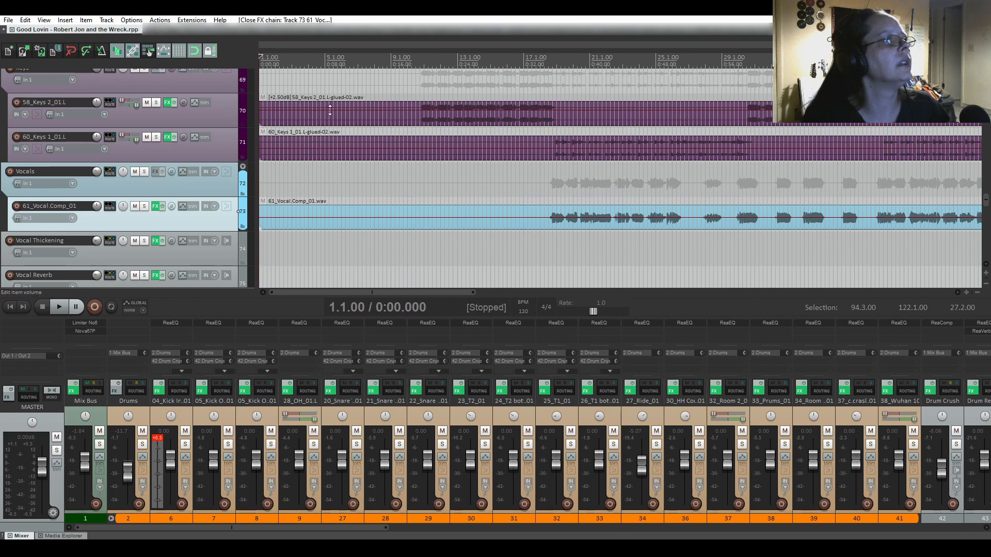
{"action": "scroll", "coordinate": [311, 162], "scroll_direction": "down", "scroll_amount": 3}
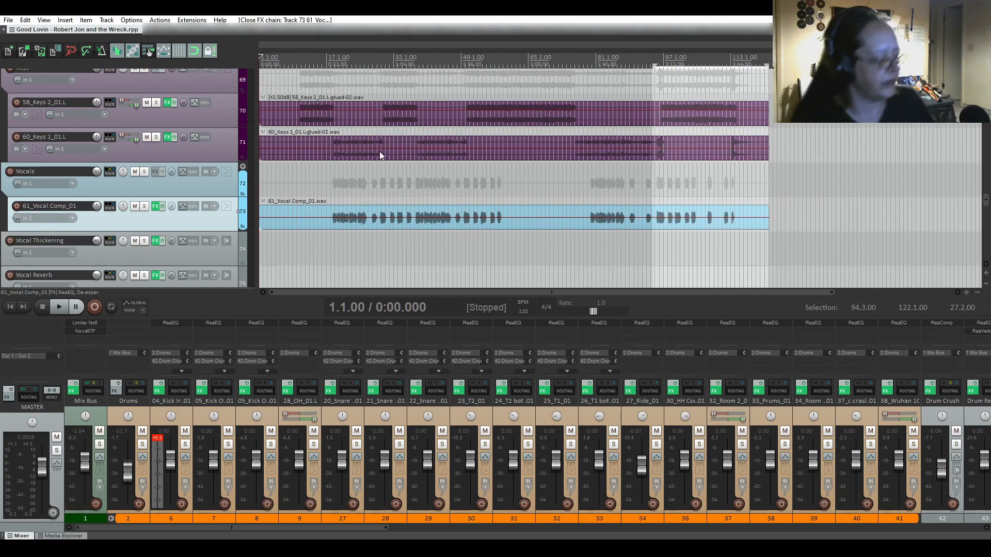
{"action": "key", "text": "Escape"}
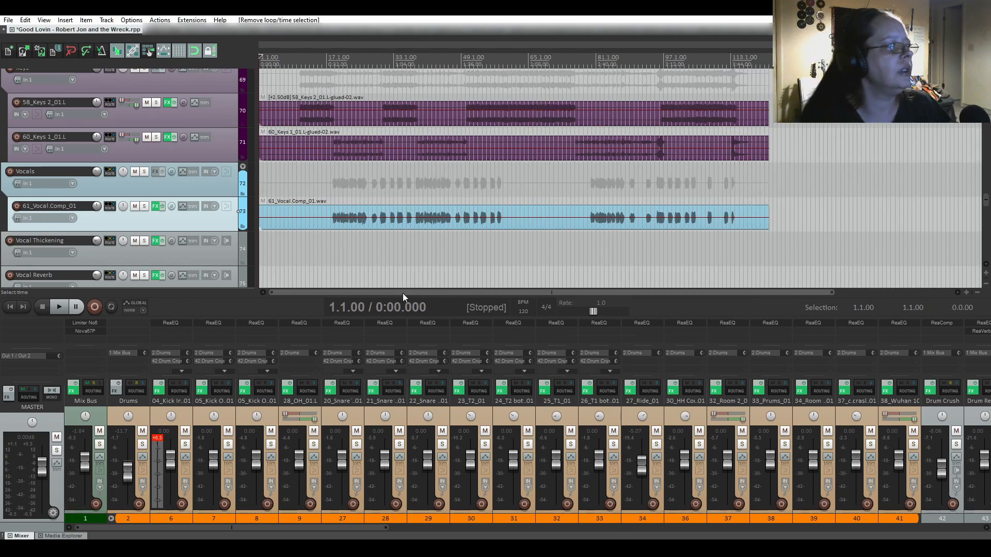
Select a time range starting at bar 2 on 48_GTR1 and running to bar 122.
{"action": "scroll", "coordinate": [198, 243], "scroll_direction": "up", "scroll_amount": 1}
{"action": "scroll", "coordinate": [197, 244], "scroll_direction": "up", "scroll_amount": 20}
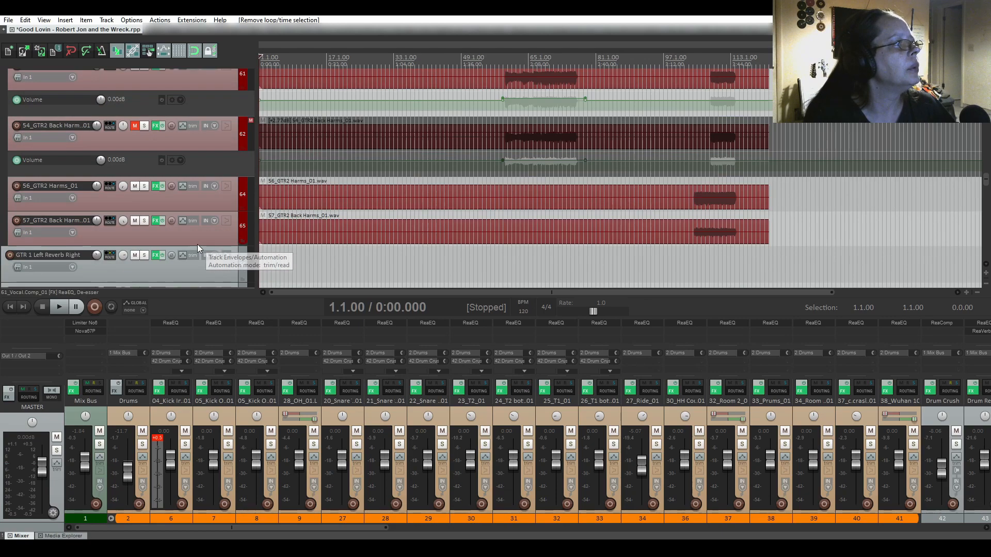
{"action": "scroll", "coordinate": [197, 243], "scroll_direction": "down", "scroll_amount": 8}
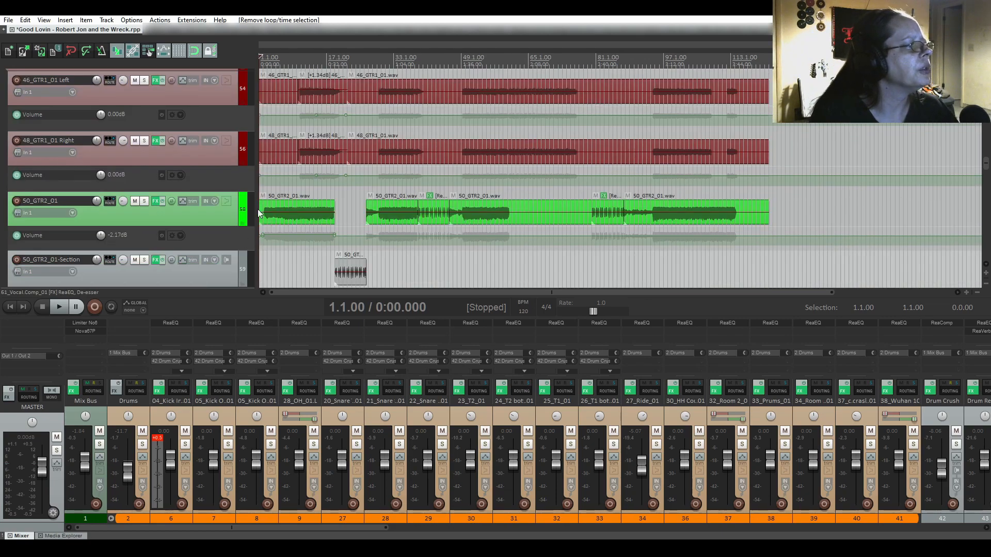
{"action": "scroll", "coordinate": [258, 209], "scroll_direction": "up", "scroll_amount": 8}
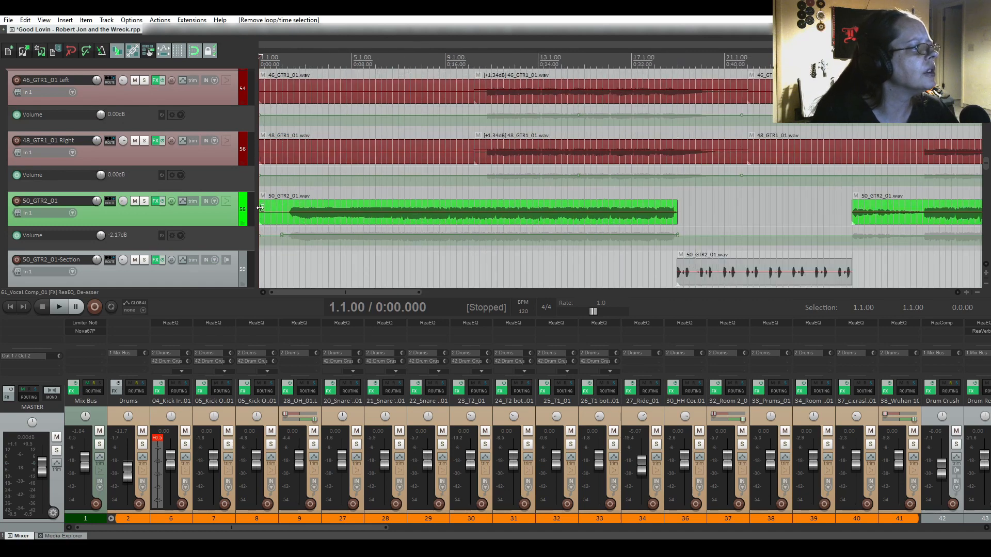
{"action": "left_click", "coordinate": [281, 167]}
{"action": "scroll", "coordinate": [305, 207], "scroll_direction": "down", "scroll_amount": 3}
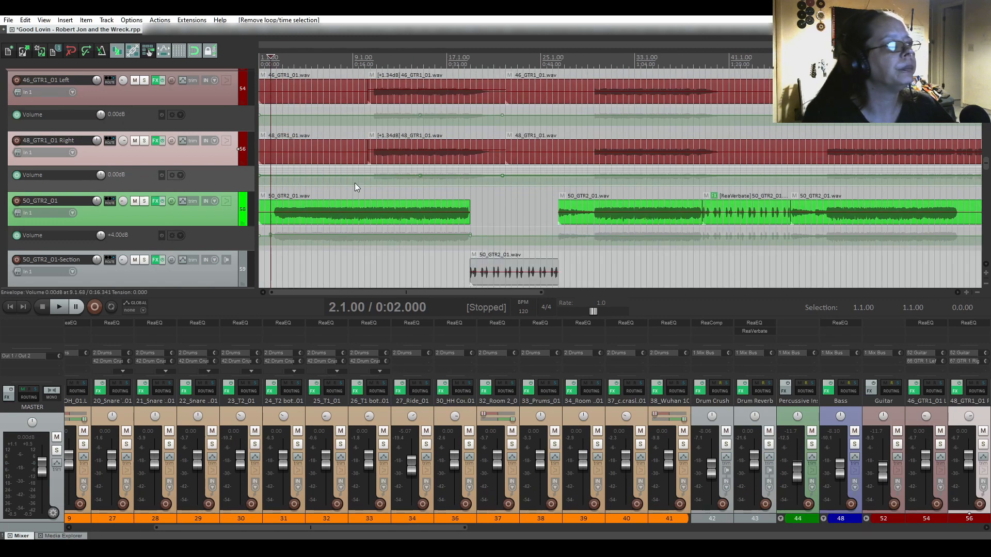
{"action": "scroll", "coordinate": [308, 184], "scroll_direction": "down", "scroll_amount": 3}
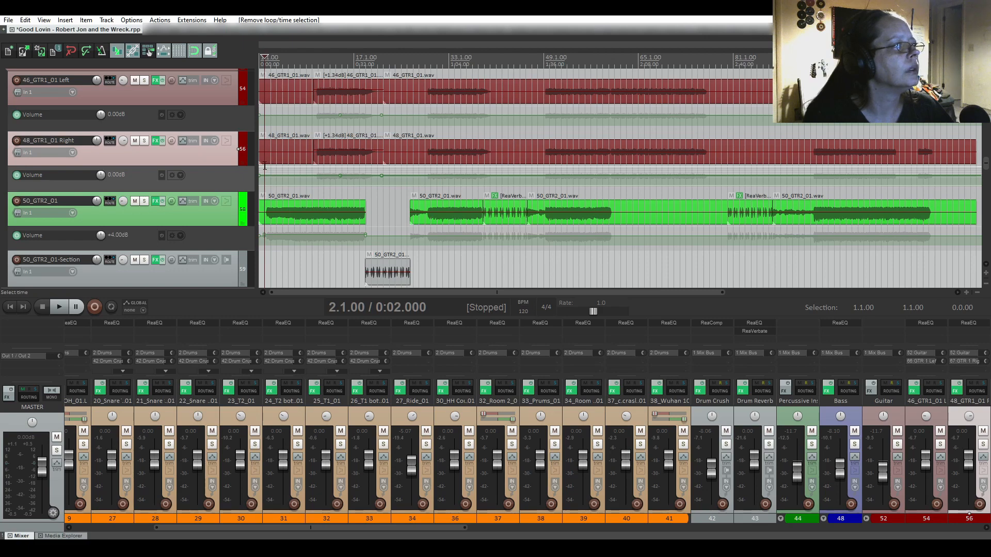
{"action": "left_click_drag", "start_coordinate": [264, 167], "coordinate": [979, 196]}
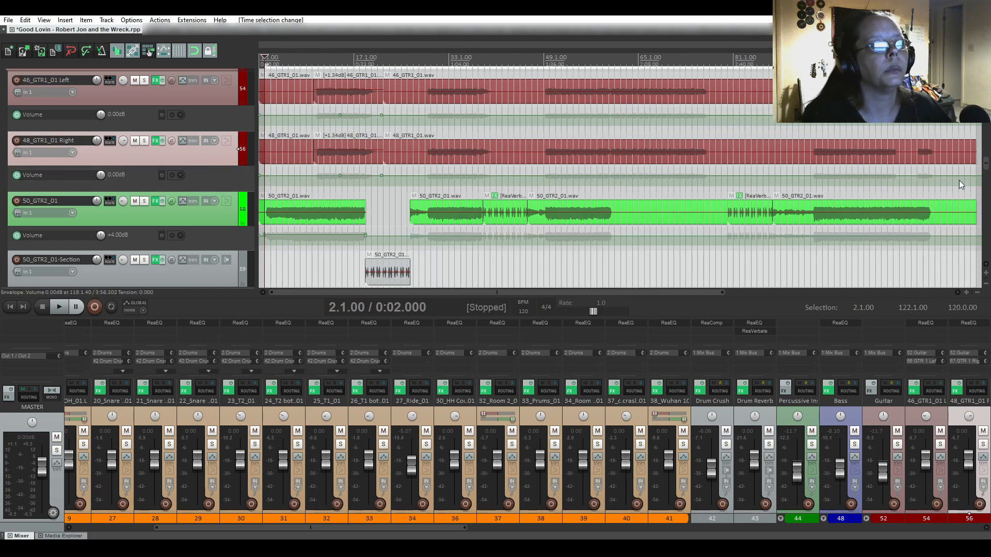
Listen to the song's ending and pull the time selection end back to bar 121.
{"action": "left_click", "coordinate": [937, 158]}
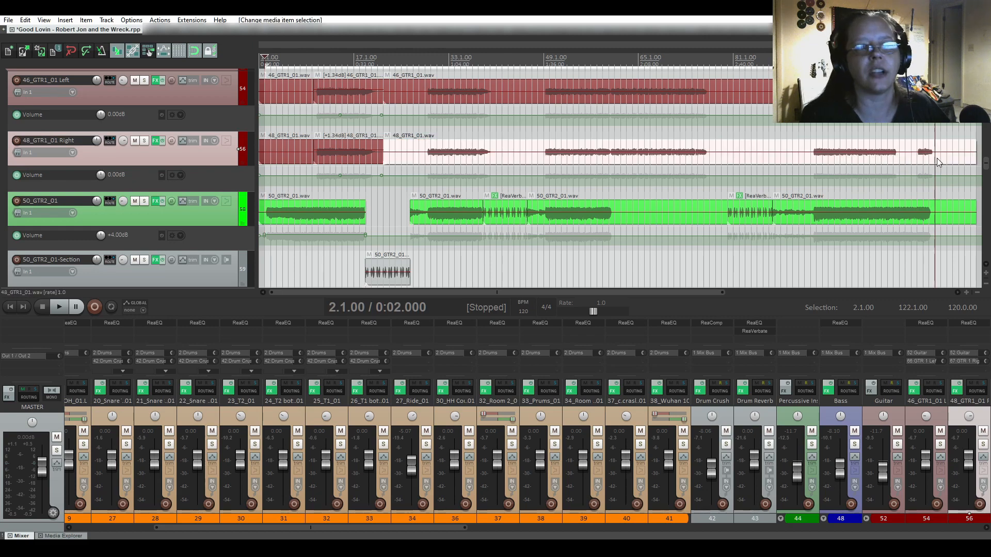
{"action": "key", "text": "space"}
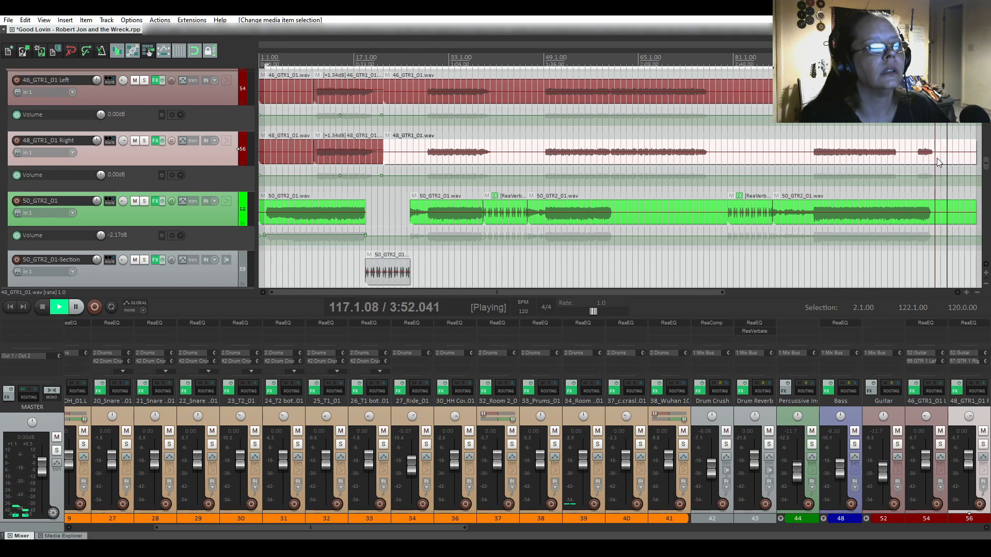
{"action": "key", "text": "space"}
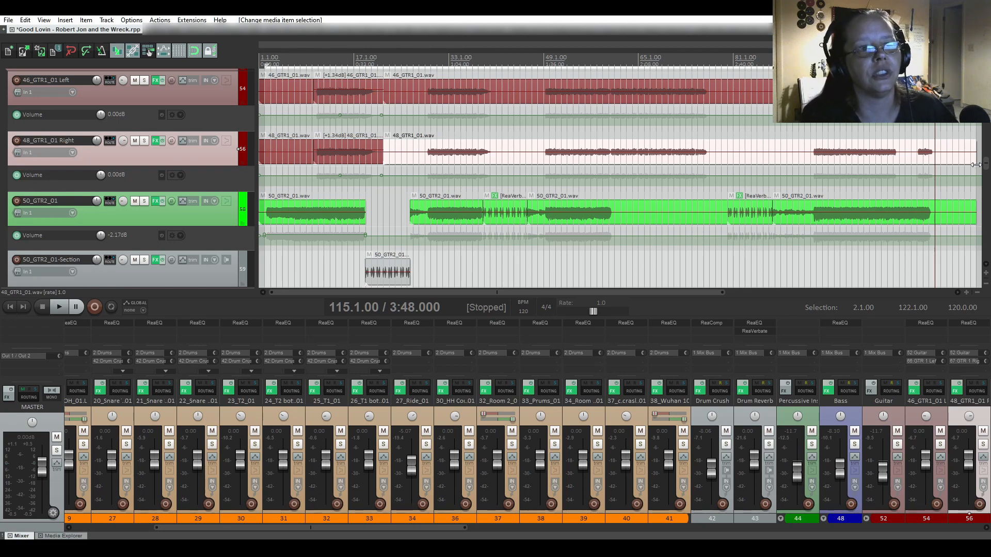
{"action": "left_click_drag", "start_coordinate": [976, 164], "coordinate": [970, 166]}
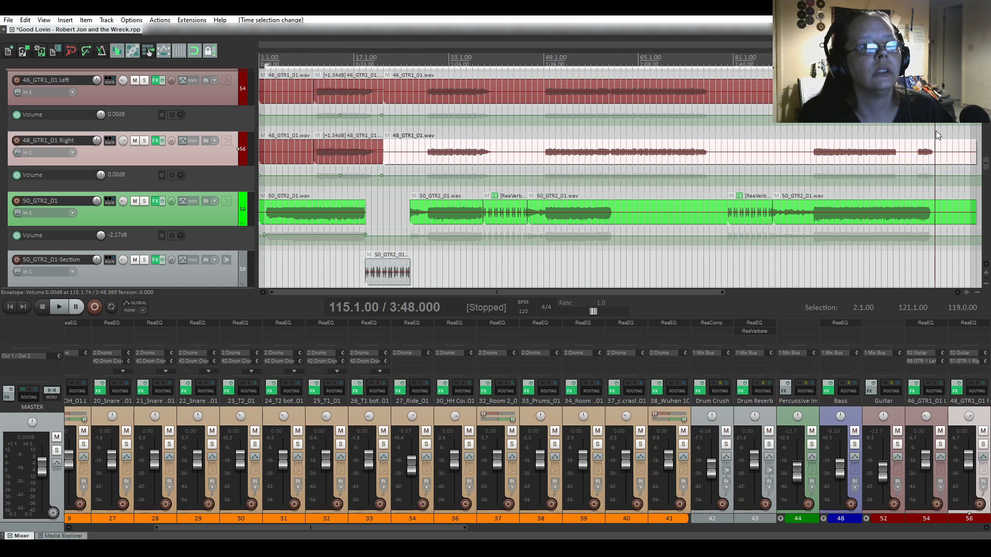
{"action": "key", "text": "space"}
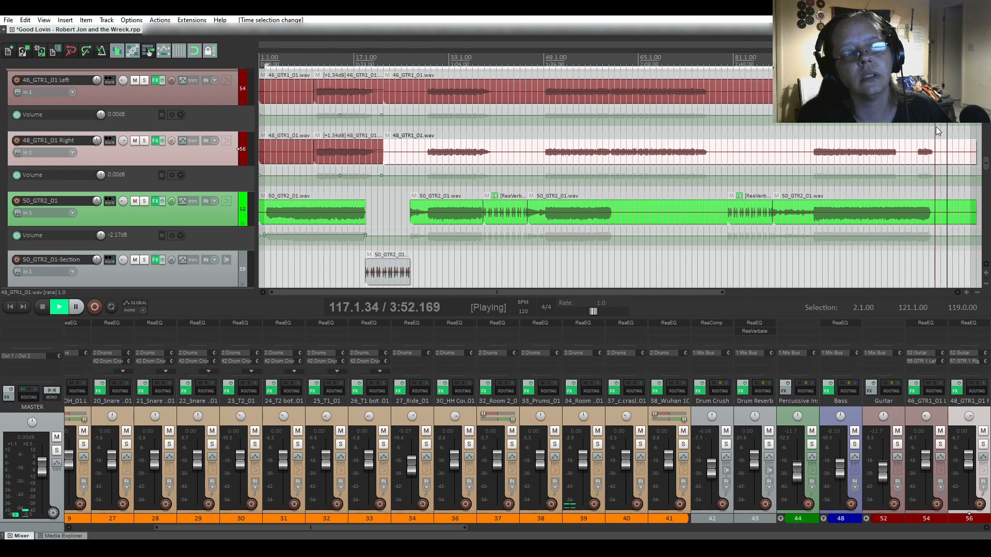
{"action": "key", "text": "space"}
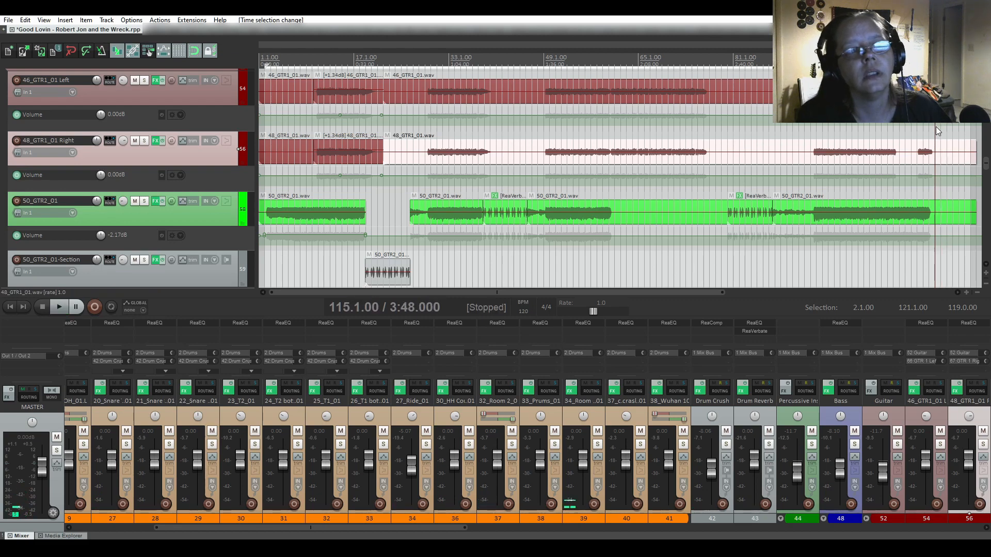
Shorten the selection to end at bar 120, then 118, checking by ear, and save.
{"action": "left_click_drag", "start_coordinate": [965, 132], "coordinate": [957, 133]}
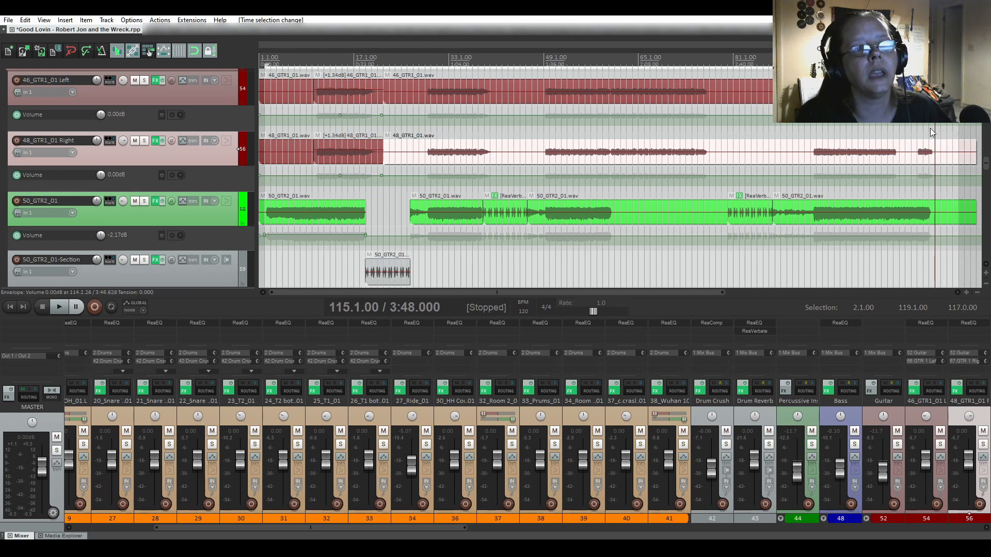
{"action": "key", "text": "space"}
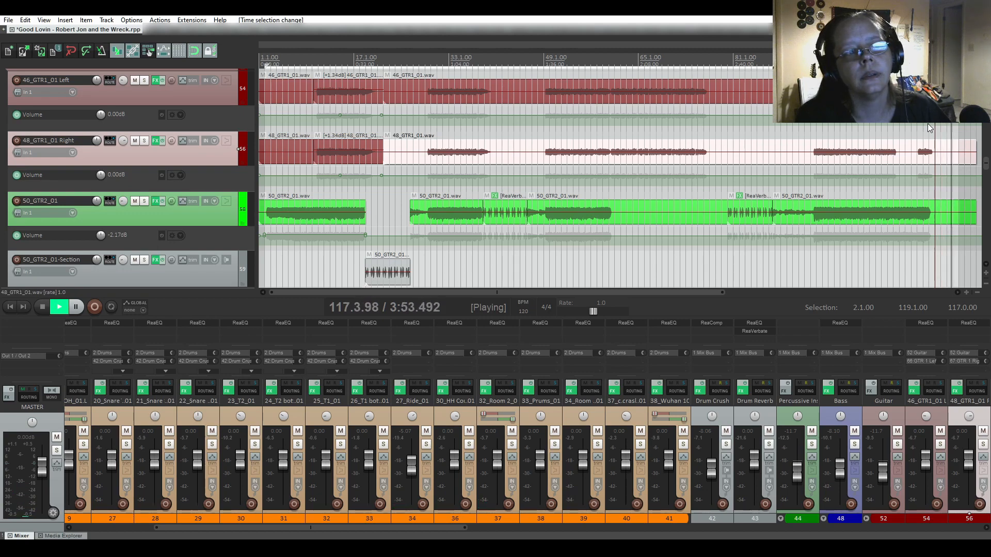
{"action": "key", "text": "space"}
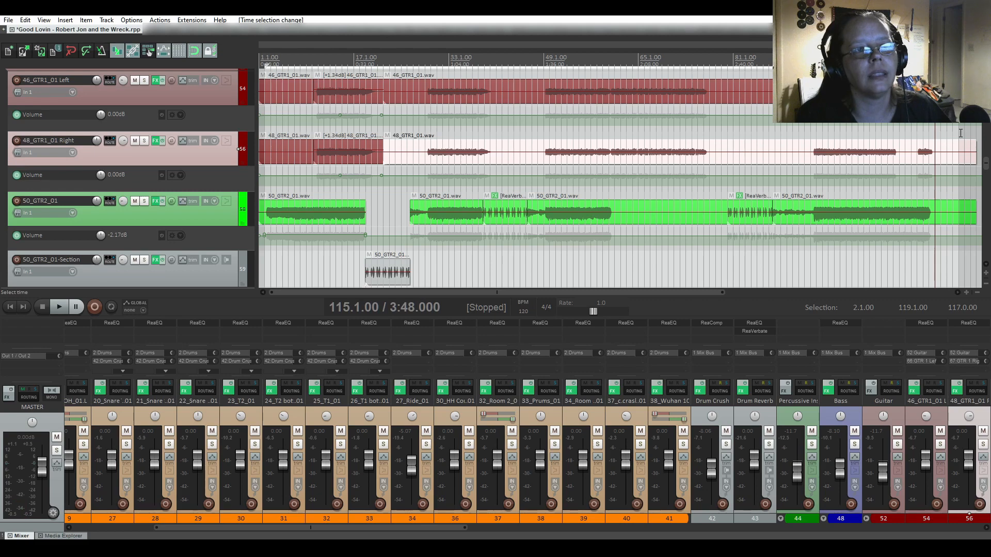
{"action": "left_click_drag", "start_coordinate": [958, 133], "coordinate": [953, 132]}
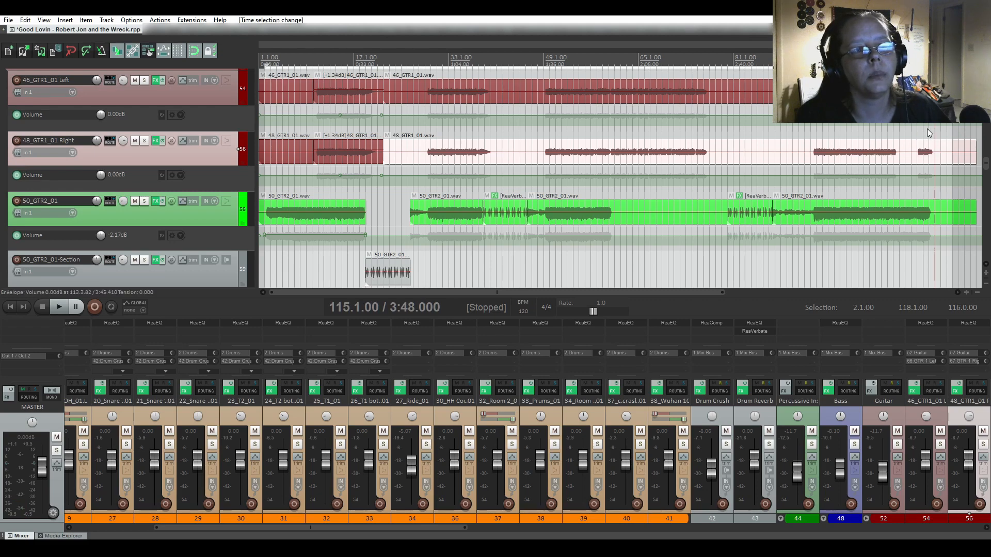
{"action": "key", "text": "space"}
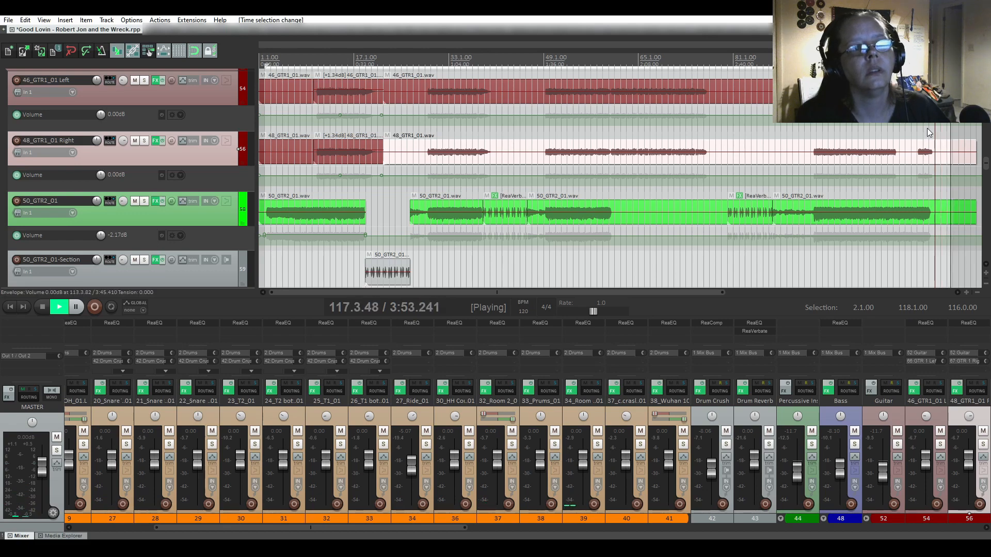
{"action": "key", "text": "space"}
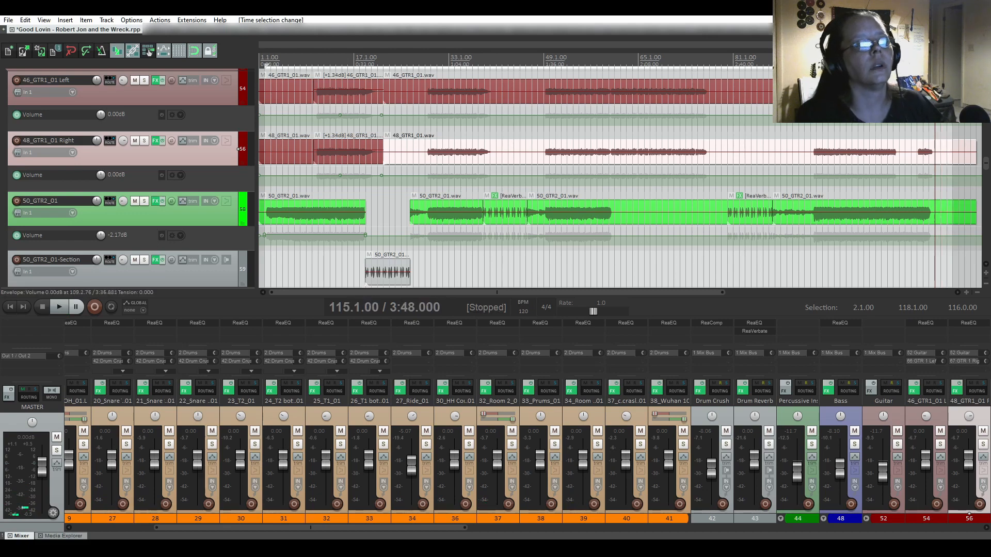
{"action": "left_click", "coordinate": [45, 52]}
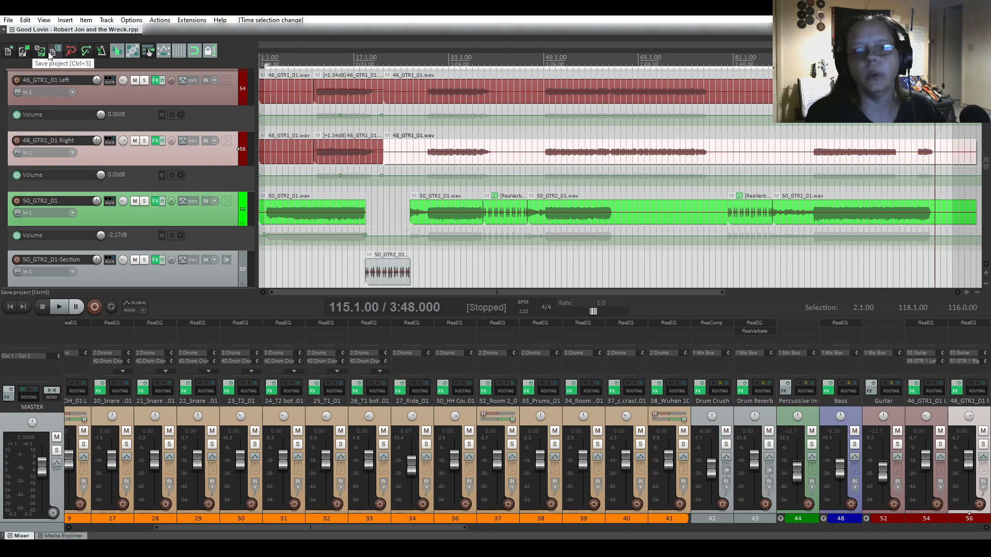
Apply render settings: Master mix, no tail, time-selection bounds, 48000 Hz sample rate.
{"action": "left_click", "coordinate": [7, 21]}
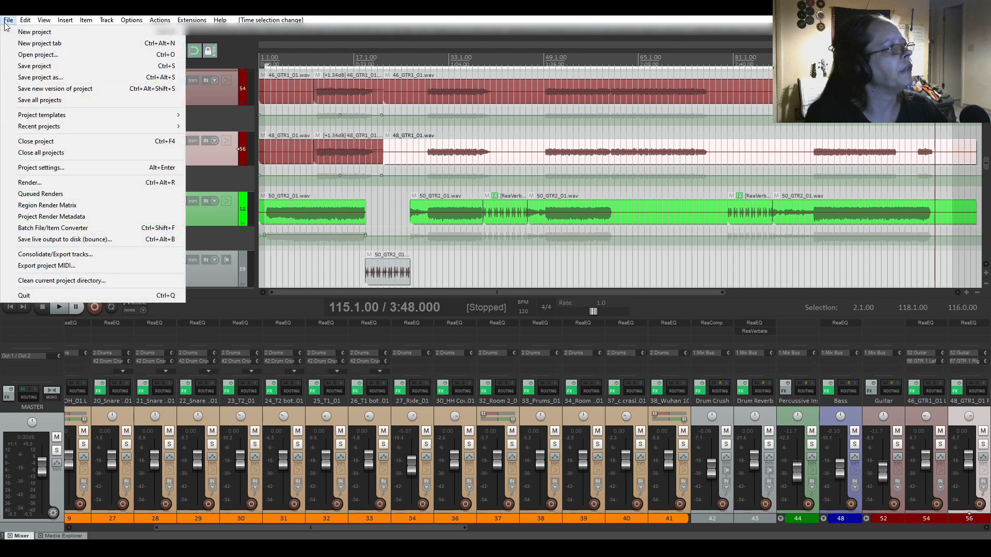
{"action": "mouse_move", "coordinate": [77, 133]}
{"action": "left_click", "coordinate": [62, 182]}
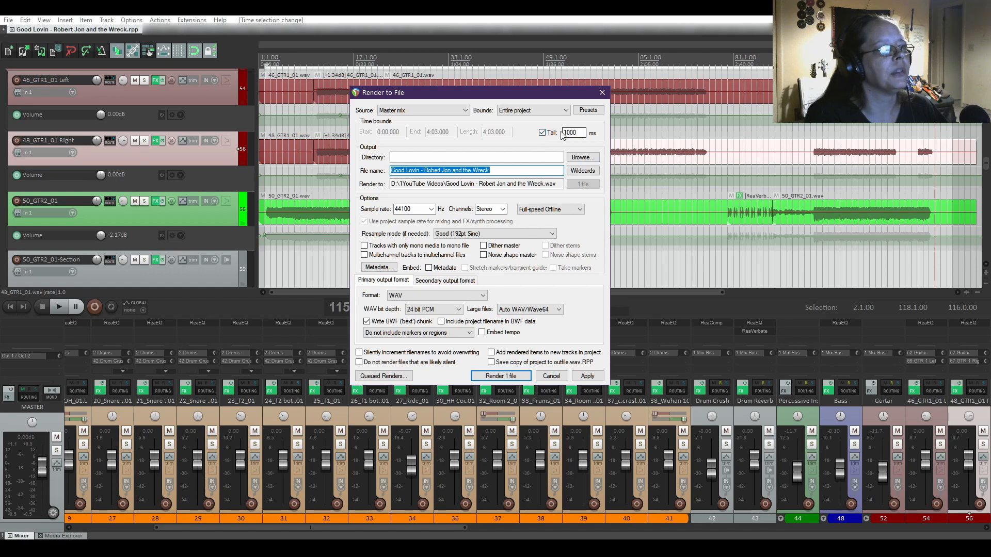
{"action": "left_click", "coordinate": [542, 132]}
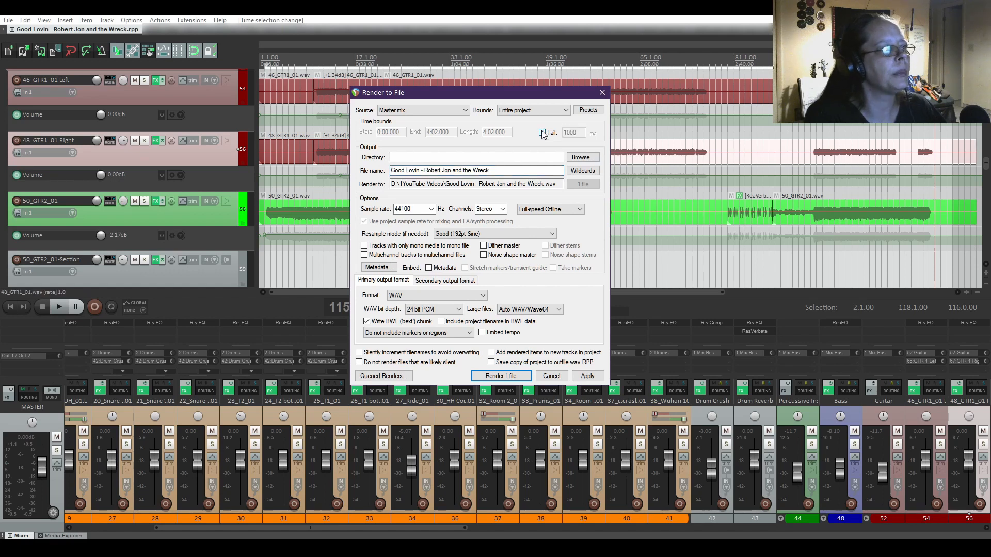
{"action": "left_click", "coordinate": [456, 110]}
{"action": "left_click", "coordinate": [408, 113]}
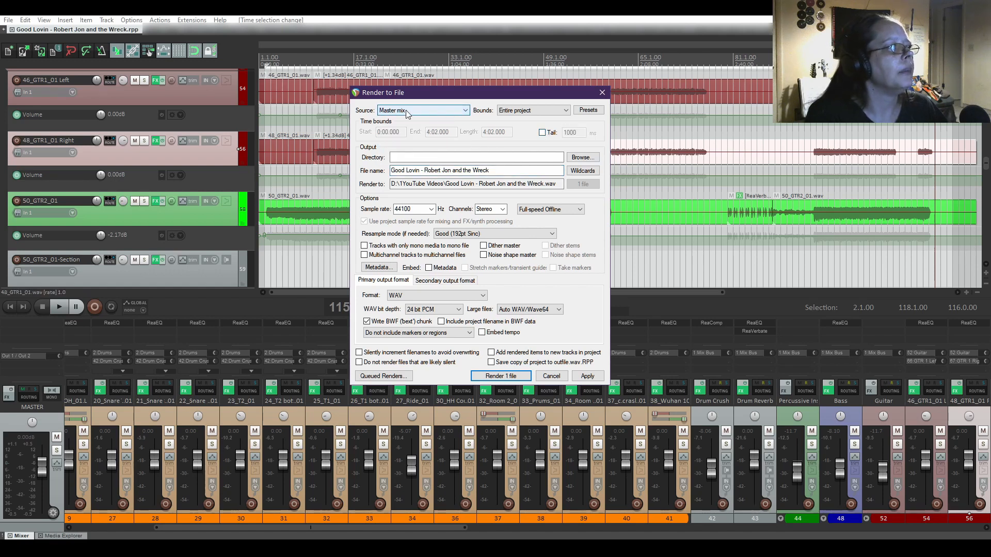
{"action": "left_click", "coordinate": [538, 111]}
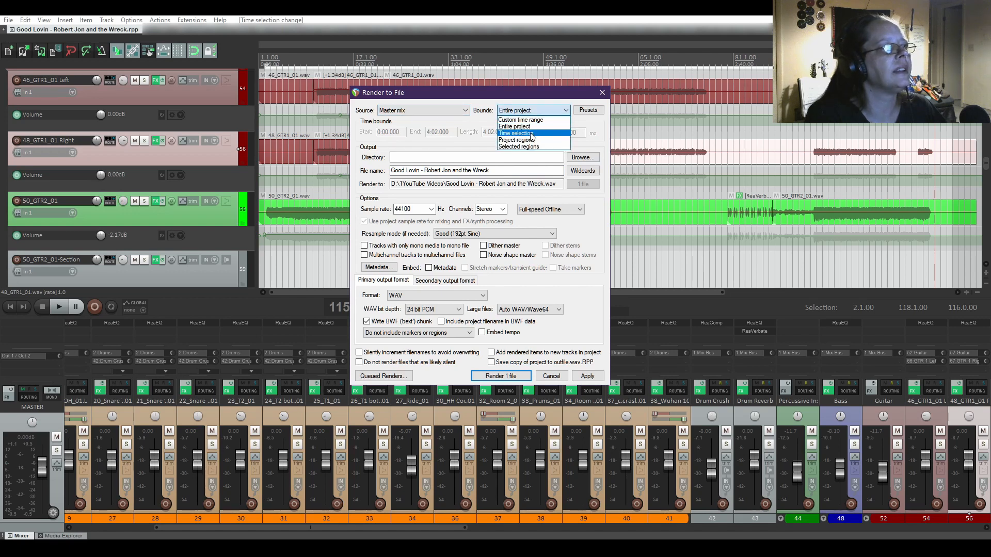
{"action": "left_click", "coordinate": [532, 134]}
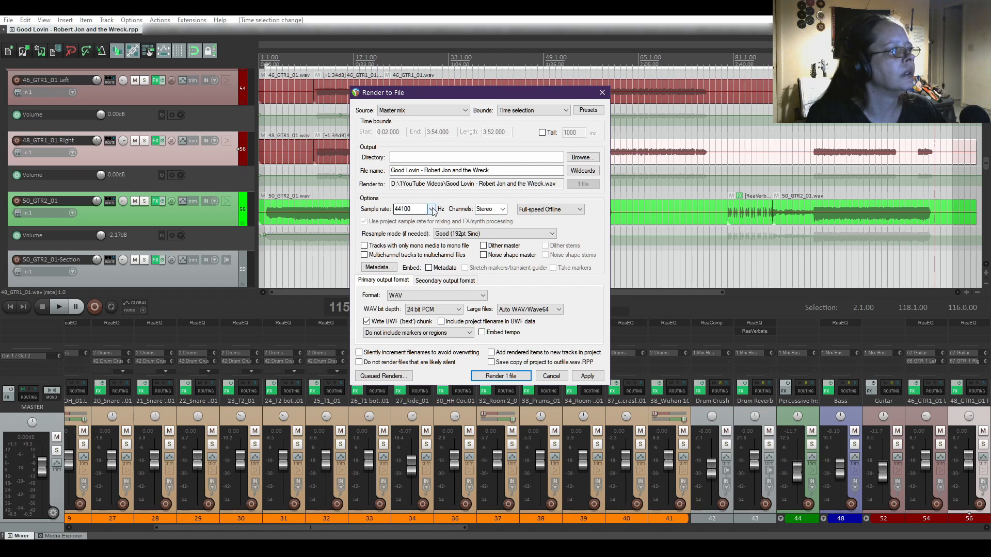
{"action": "left_click", "coordinate": [432, 209]}
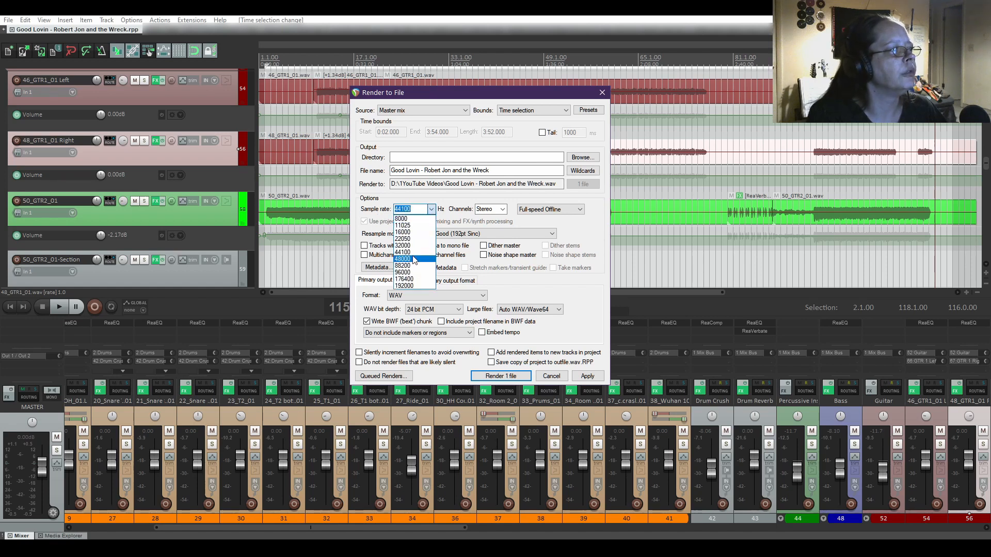
{"action": "left_click", "coordinate": [403, 259]}
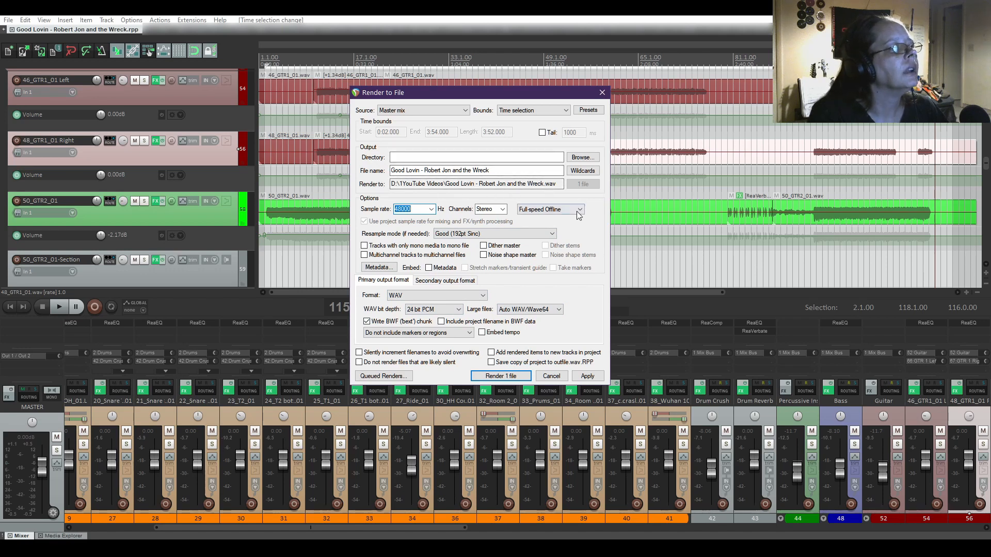
{"action": "left_click", "coordinate": [587, 376]}
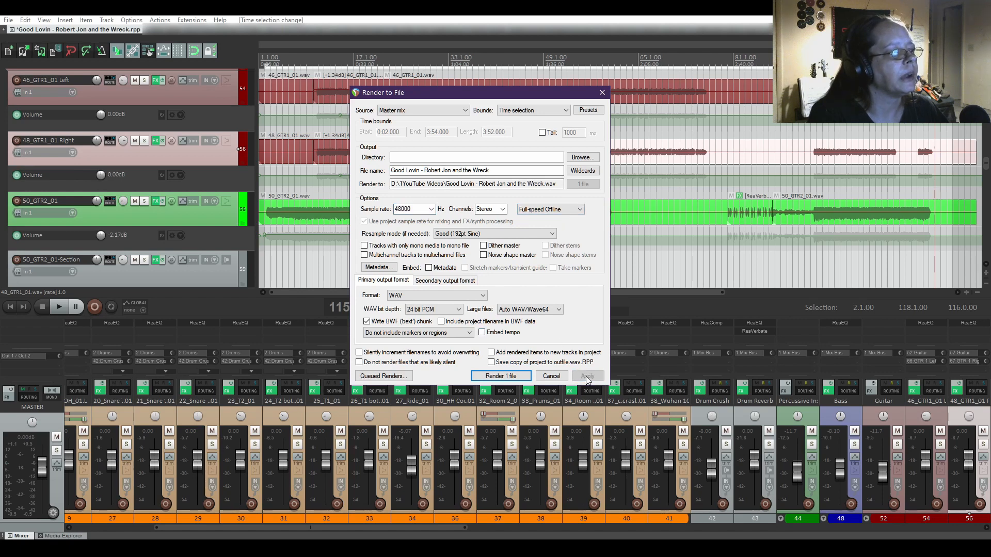
Render 'Good Lovin - Robert Jon and the Wreck.wav', dismiss the render dialogs, and re-save the project.
{"action": "left_click", "coordinate": [494, 376]}
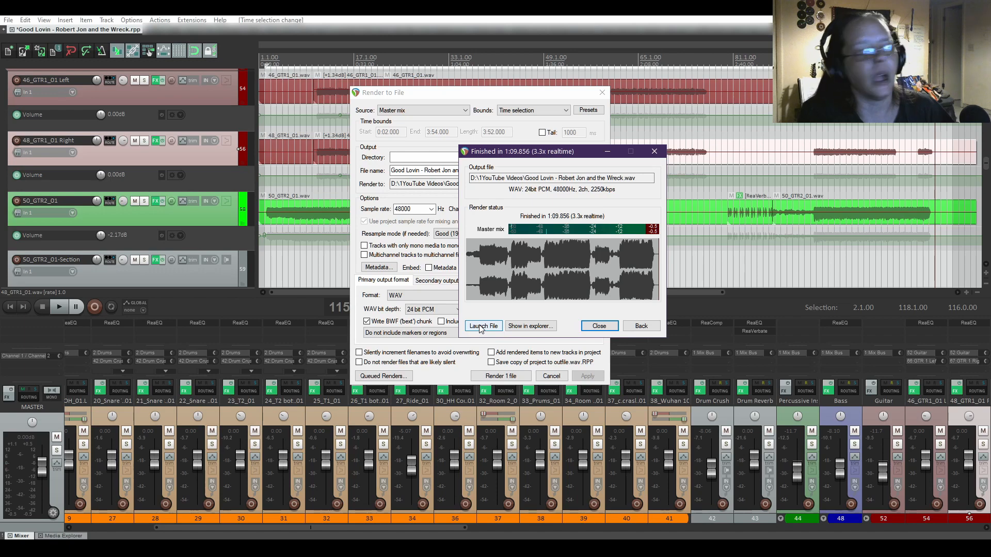
{"action": "left_click", "coordinate": [599, 326]}
{"action": "key", "text": "Escape"}
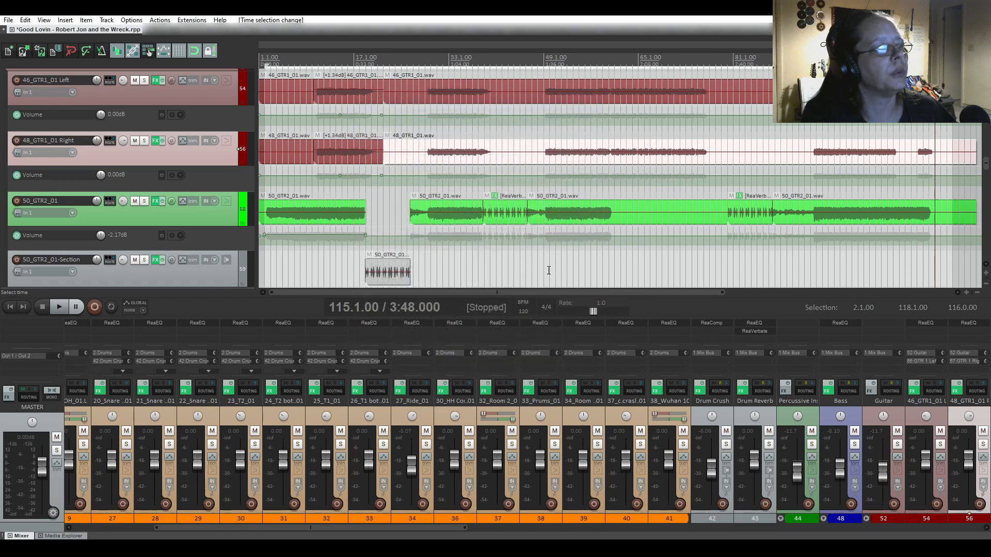
{"action": "left_click", "coordinate": [41, 54]}
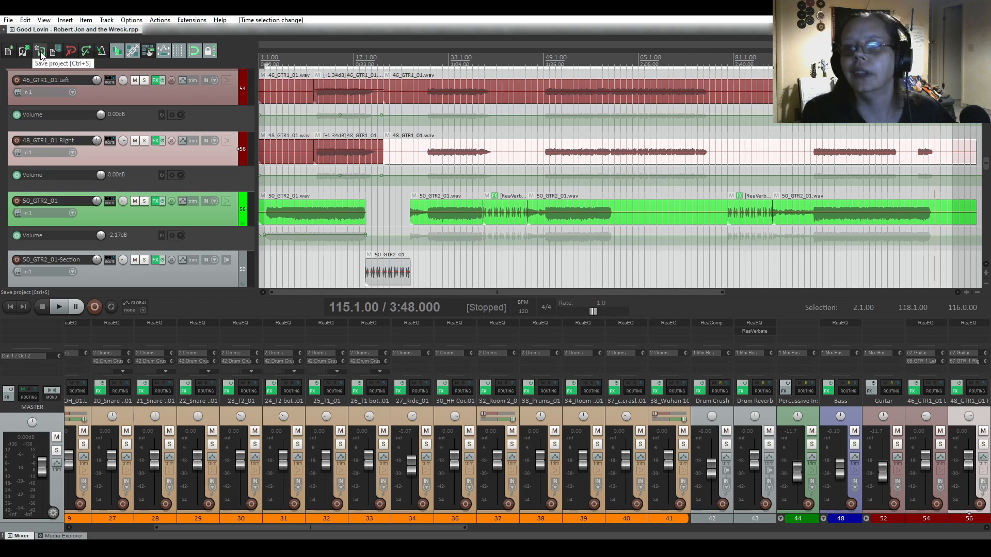